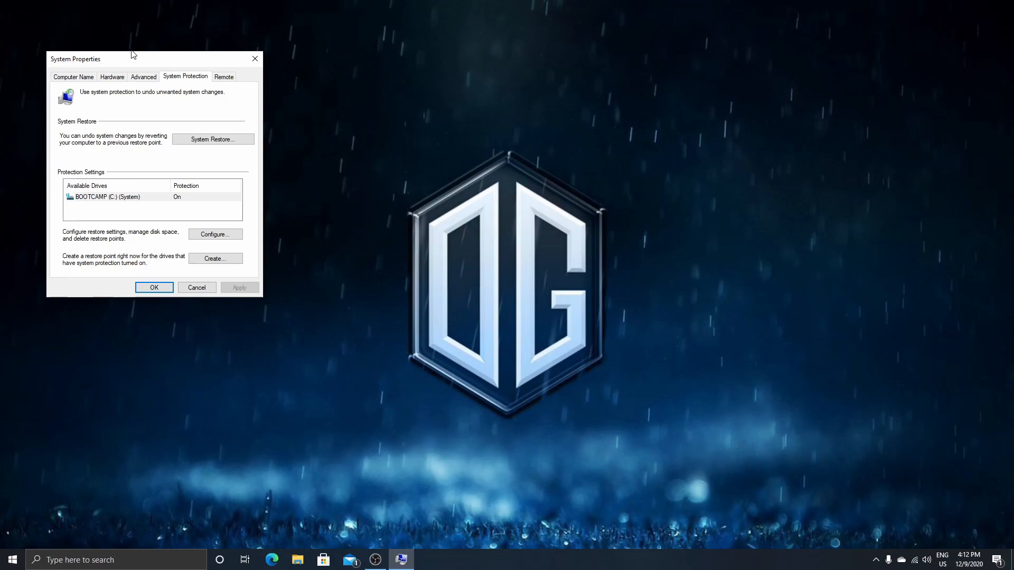
# Create a system restore point with the description "before customizing pc with technetic tutorial"
pyautogui.click(214, 261)
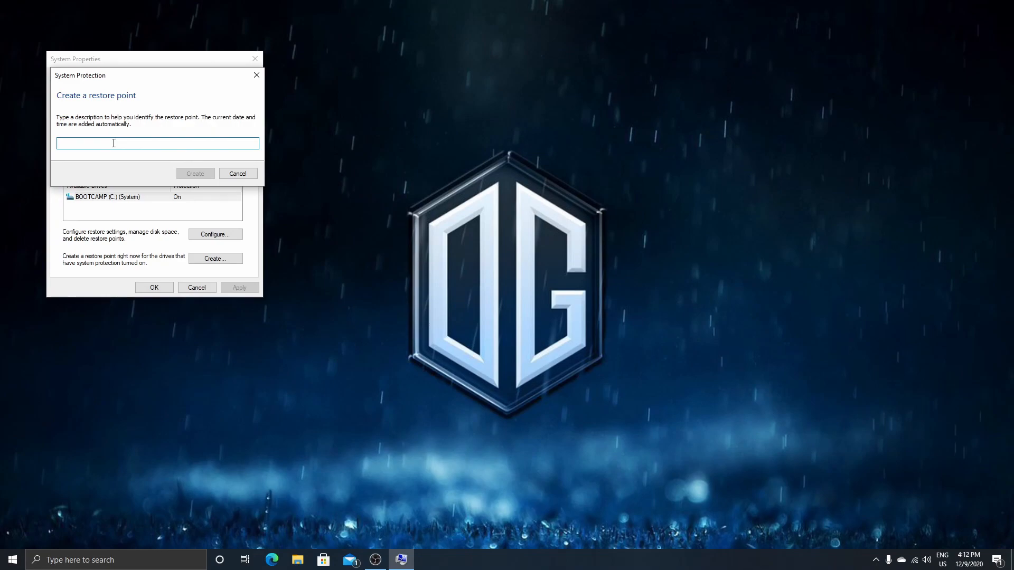
pyautogui.write('before customizing pc with ')
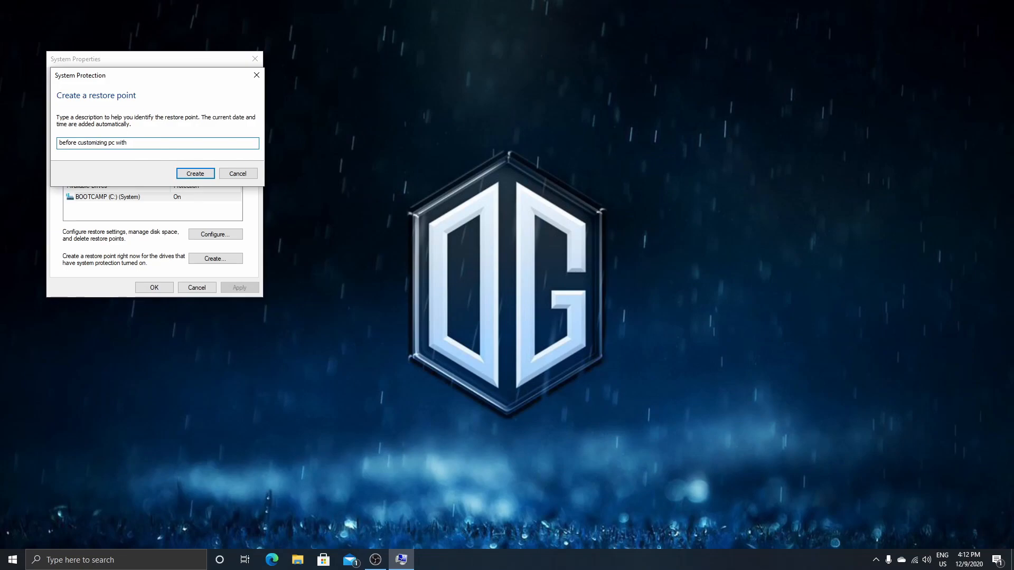
pyautogui.write('technetic tutorial')
pyautogui.moveTo(128, 142); pyautogui.dragTo(152, 142)
pyautogui.click(183, 139)
pyautogui.click(196, 173)
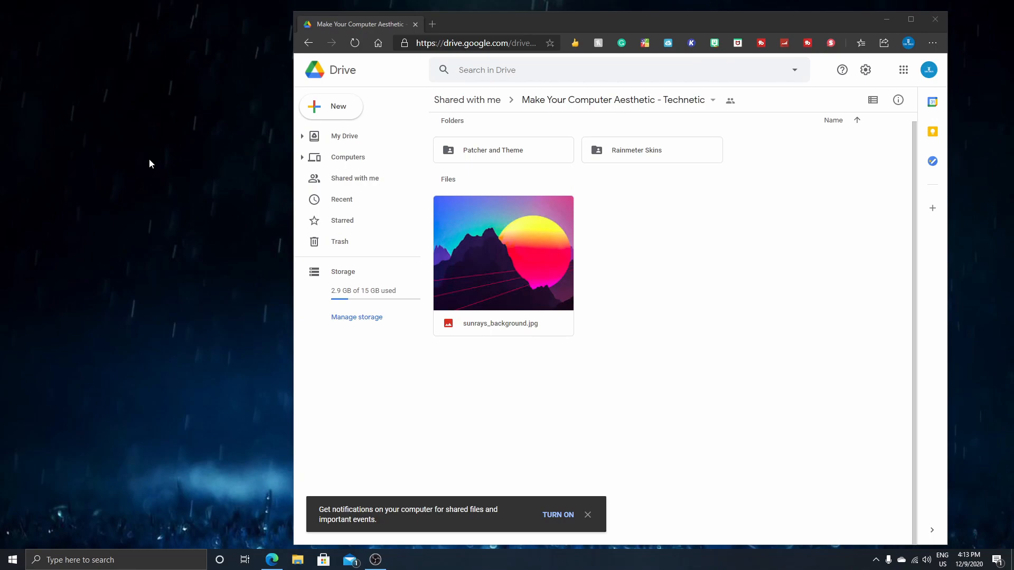
# Download the whole shared Drive folder "Make Your Computer Aesthetic - Technetic"
pyautogui.moveTo(526, 24); pyautogui.dragTo(466, 15)
pyautogui.click(580, 90)
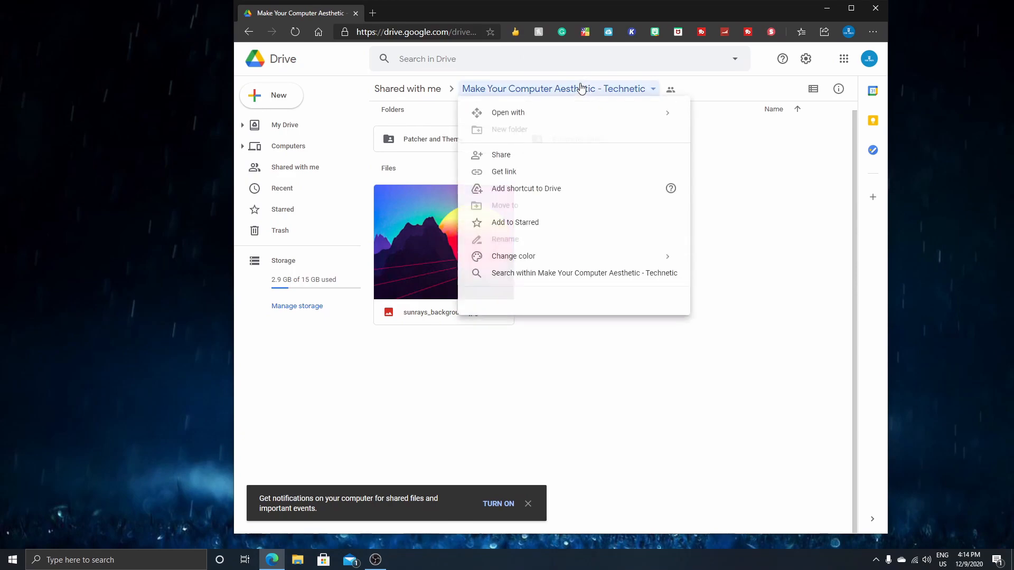
pyautogui.click(524, 299)
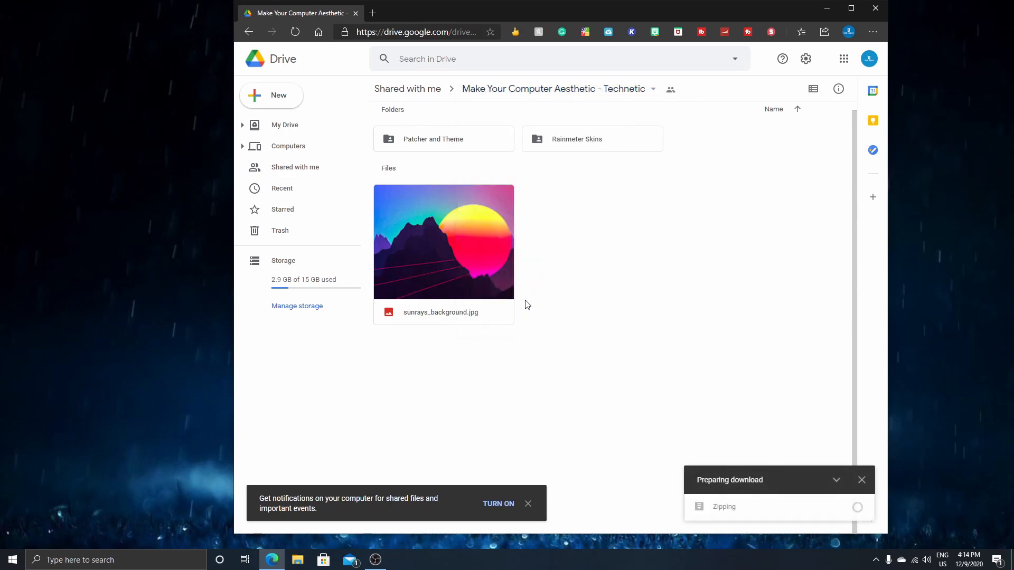
pyautogui.scroll(1, 523, 314)
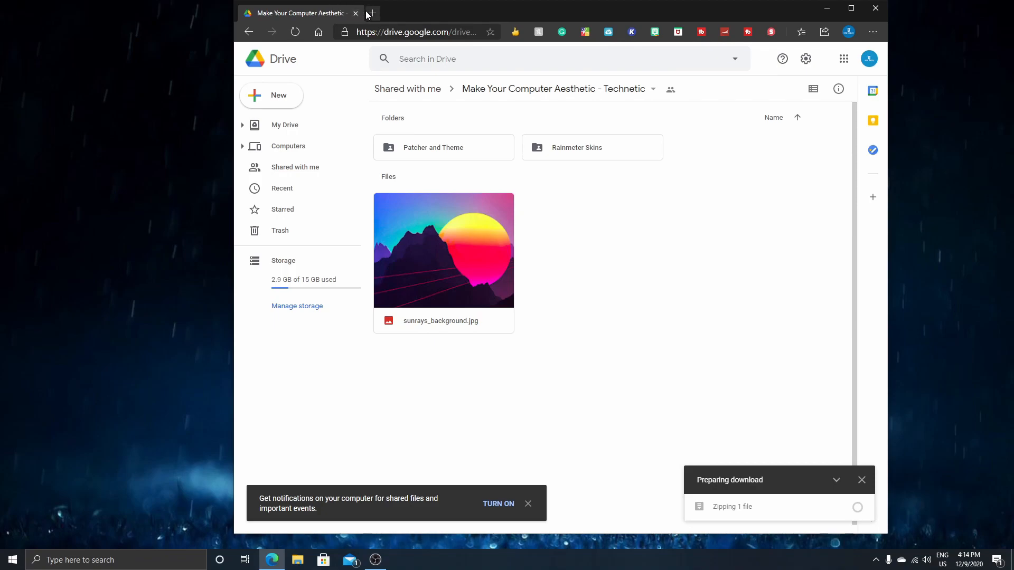
pyautogui.moveTo(643, 8)
pyautogui.mouseDown()
pyautogui.moveTo(621, 8)
pyautogui.moveTo(632, 9)
pyautogui.mouseUp()
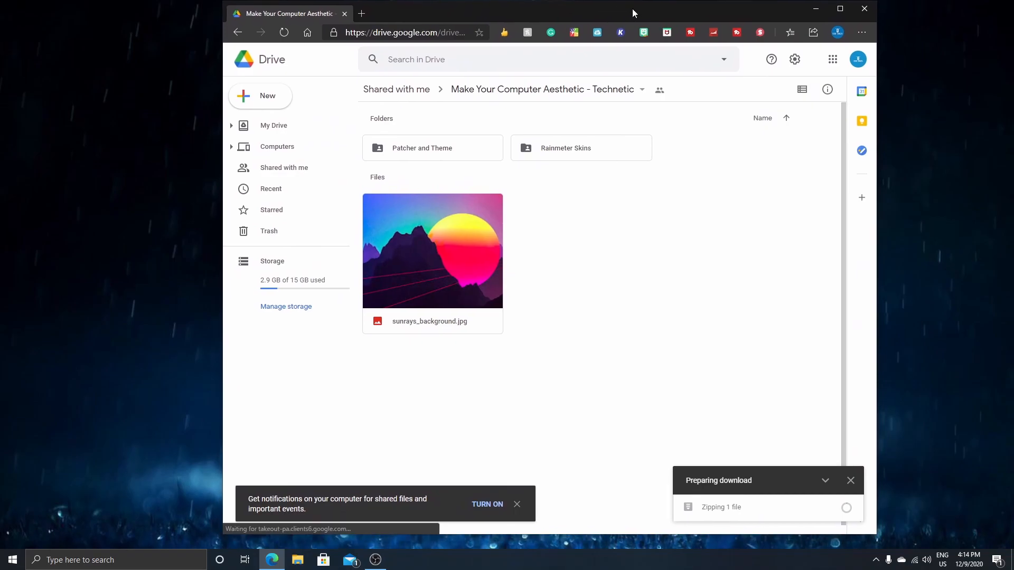
# Search the web for "secure ux patcher" in a new browser tab and look through the results
pyautogui.click(362, 14)
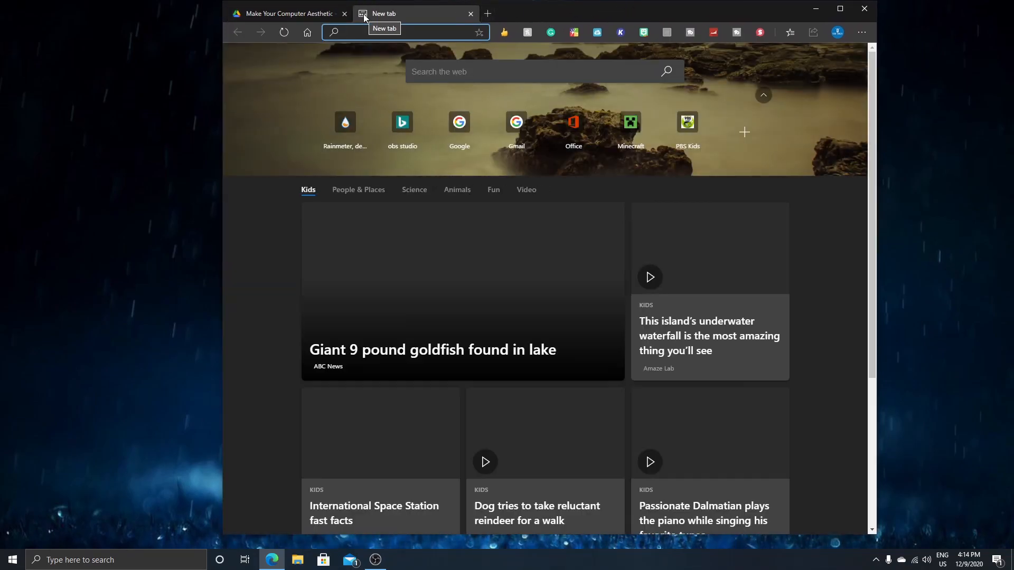
pyautogui.write('secure ux pat')
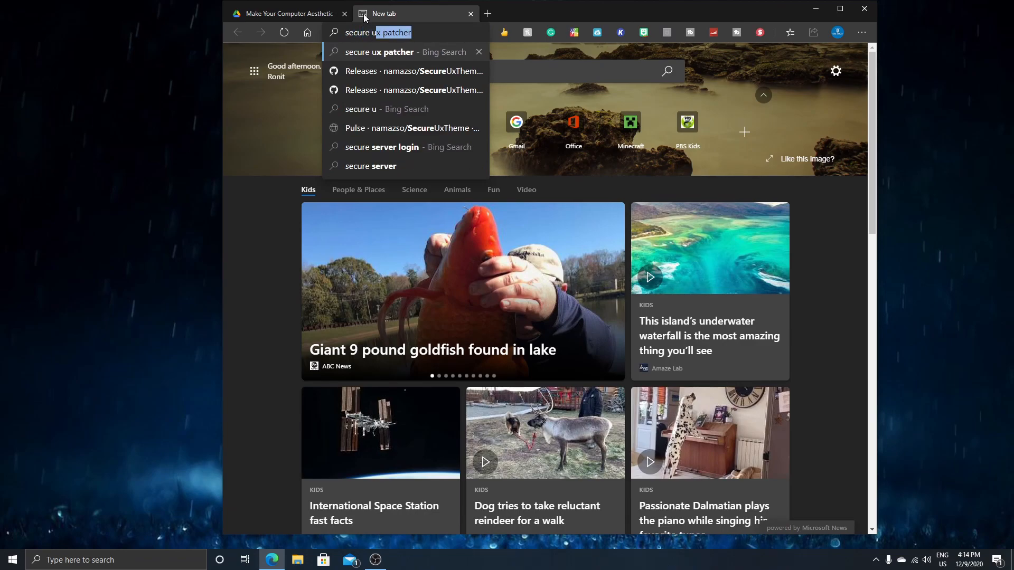
pyautogui.write('cher')
pyautogui.press('Return')
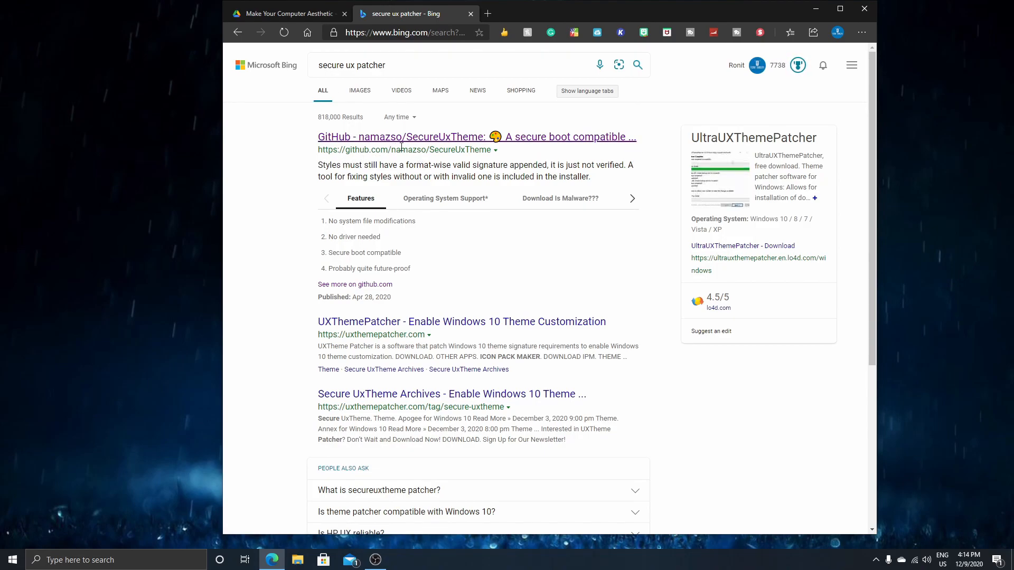
pyautogui.scroll(-2, 448, 249)
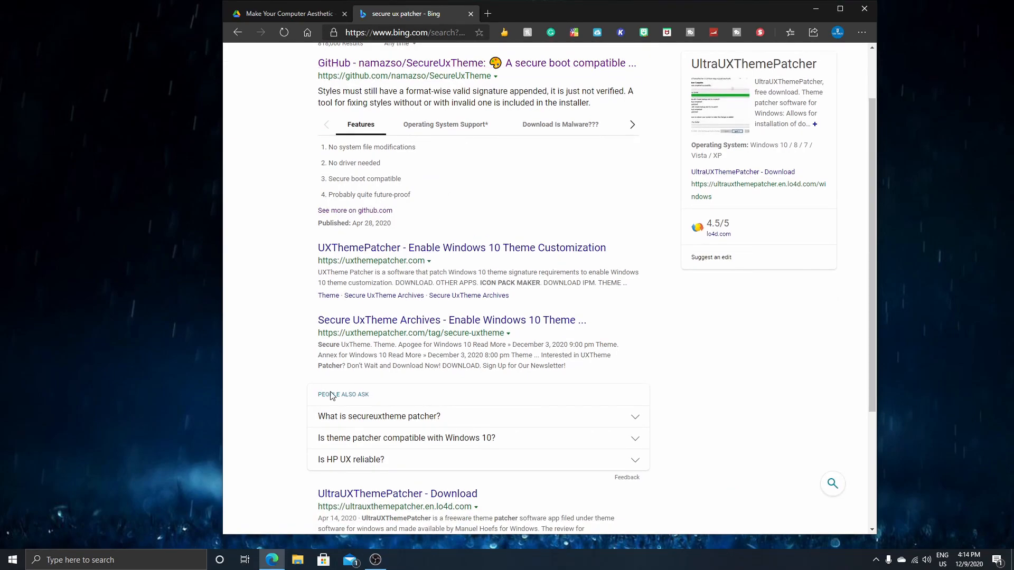
pyautogui.scroll(2, 403, 211)
pyautogui.scroll(-5, 403, 213)
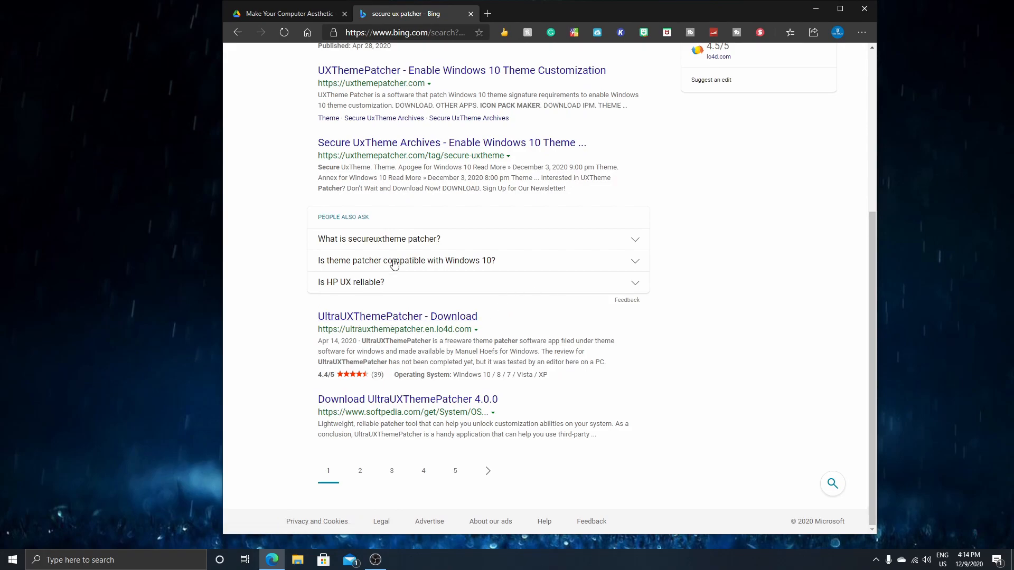
pyautogui.scroll(5, 470, 314)
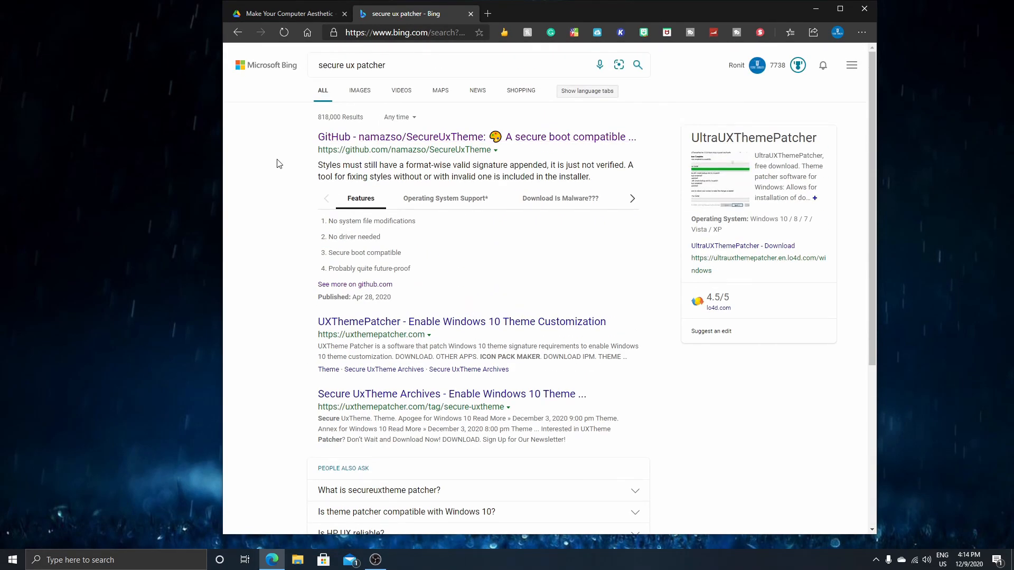
# Open the namazso/SecureUxTheme GitHub repository and download ThemeTool.exe from its Release v2.1.2
pyautogui.click(470, 138)
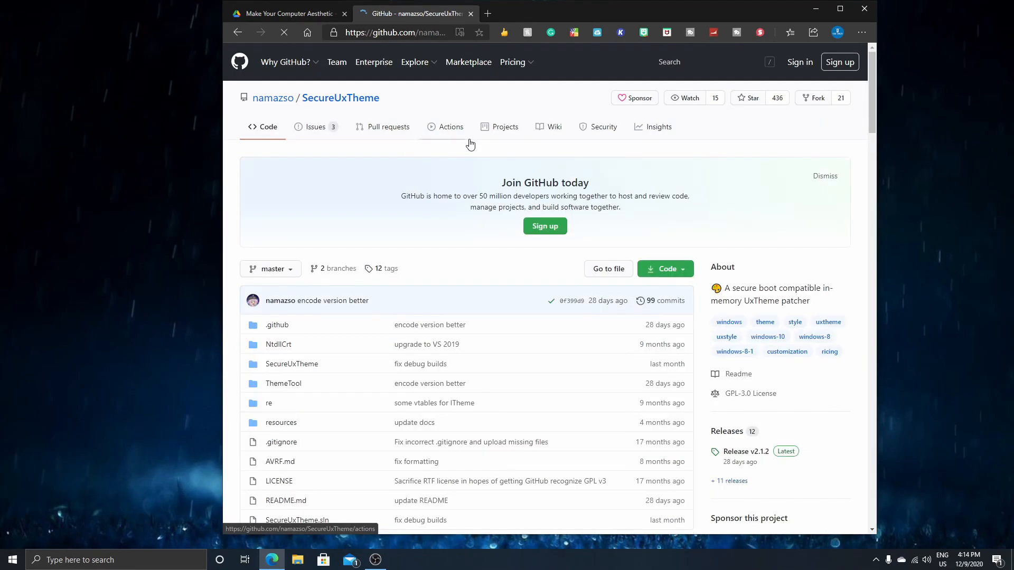
pyautogui.scroll(-2, 572, 205)
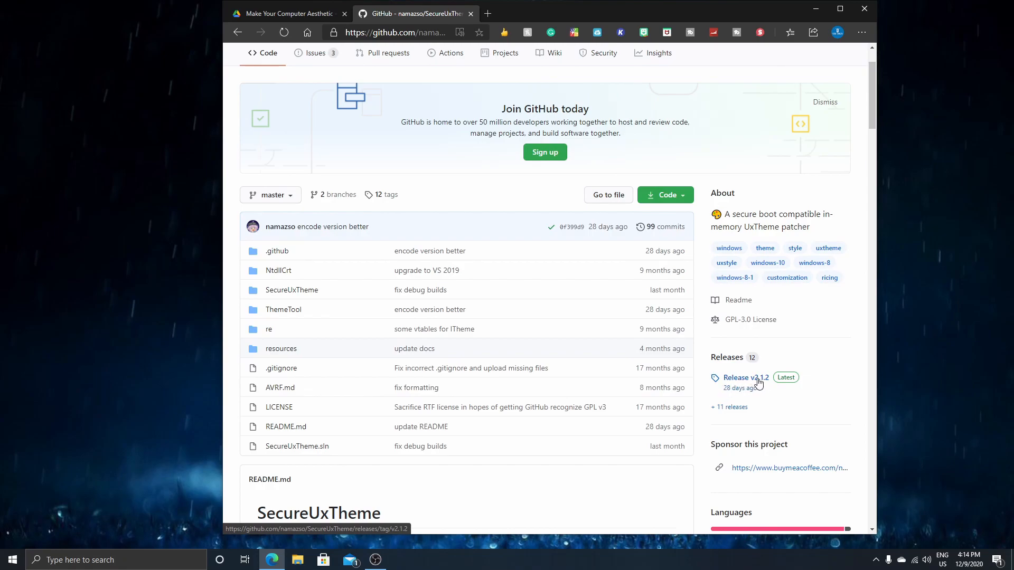
pyautogui.click(759, 380)
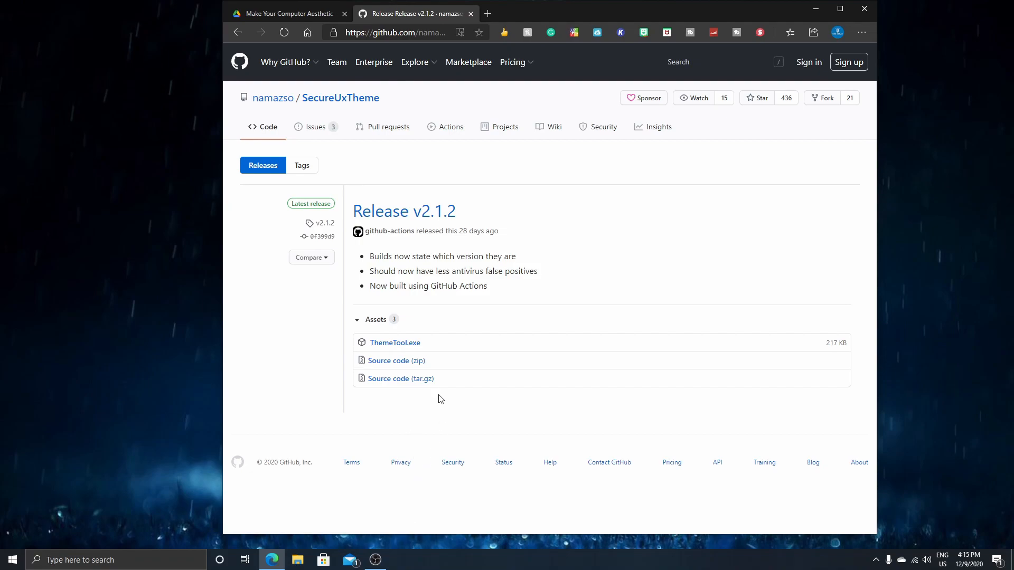
pyautogui.click(404, 345)
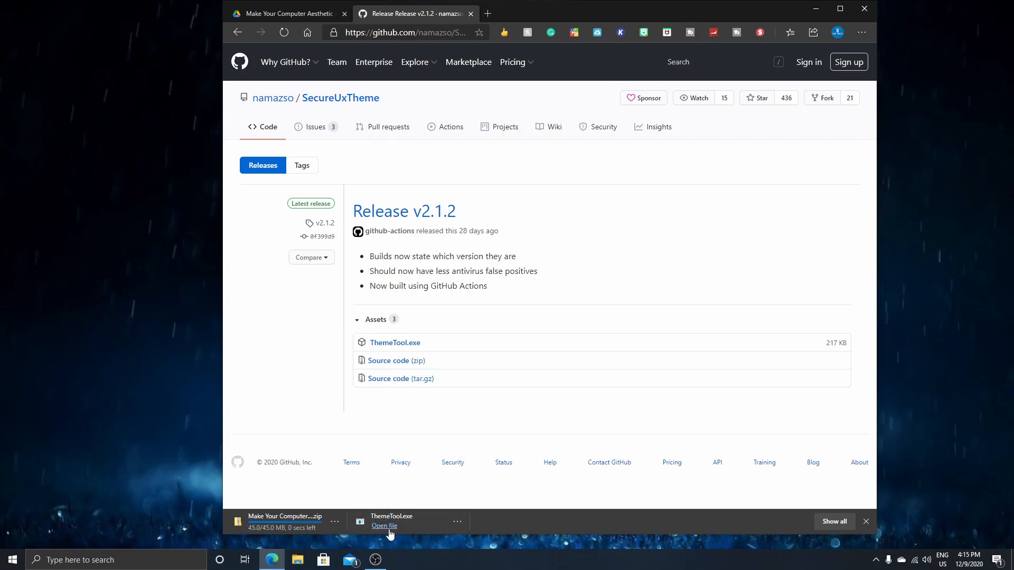
# Check the Drive folder's page, and open rainmeter.net in a new browser tab
pyautogui.click(267, 14)
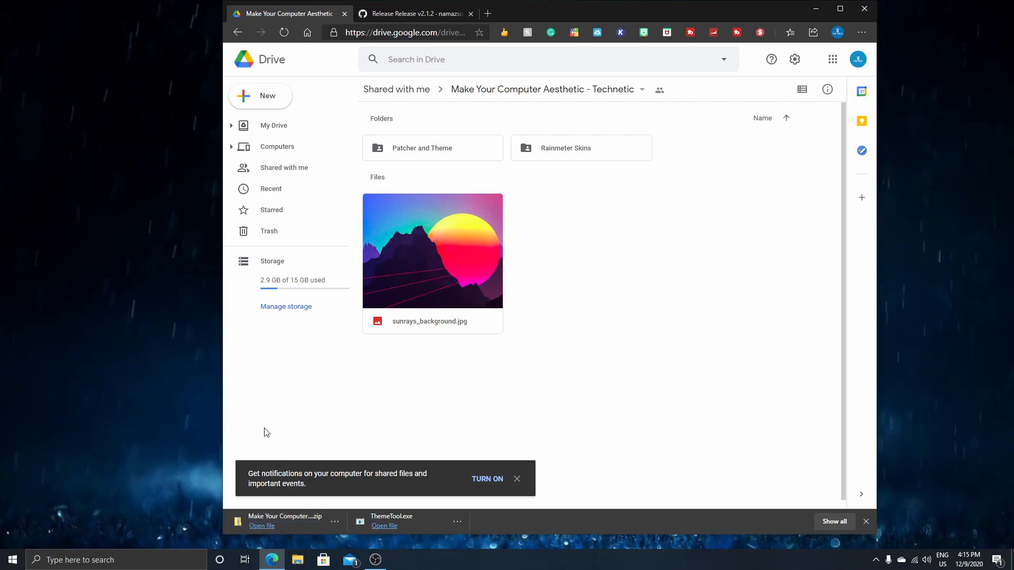
pyautogui.click(486, 12)
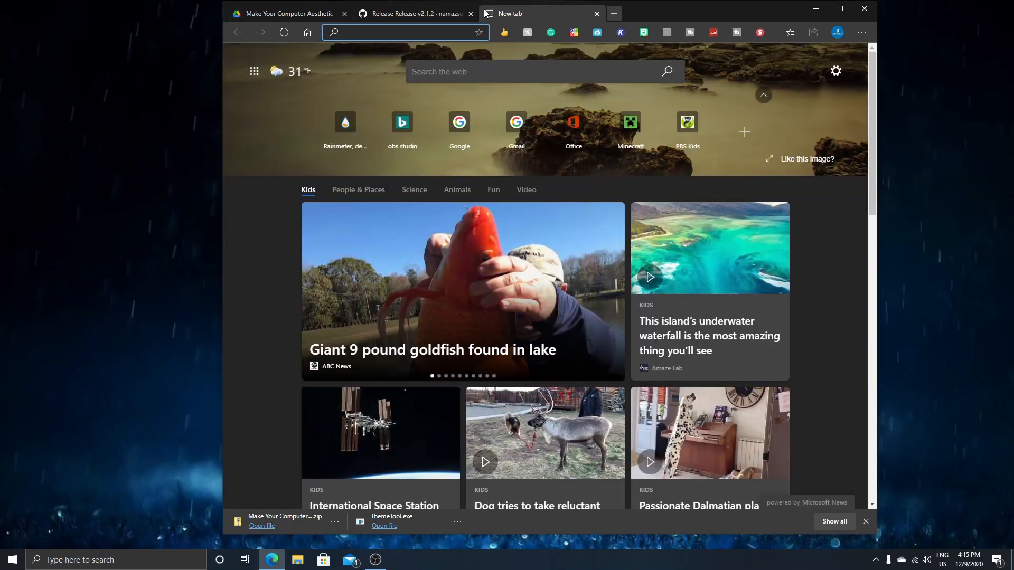
pyautogui.click(274, 13)
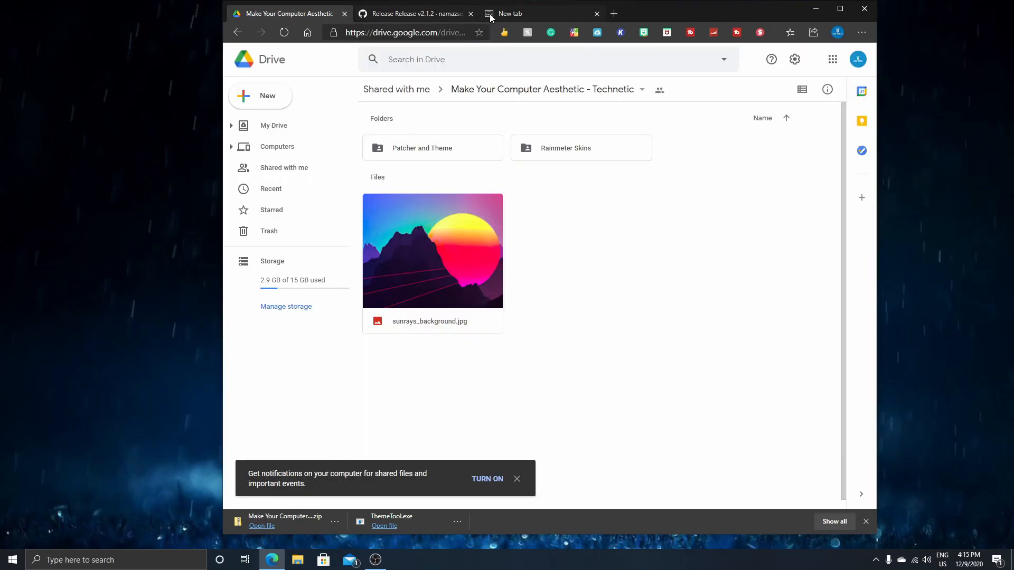
pyautogui.click(505, 13)
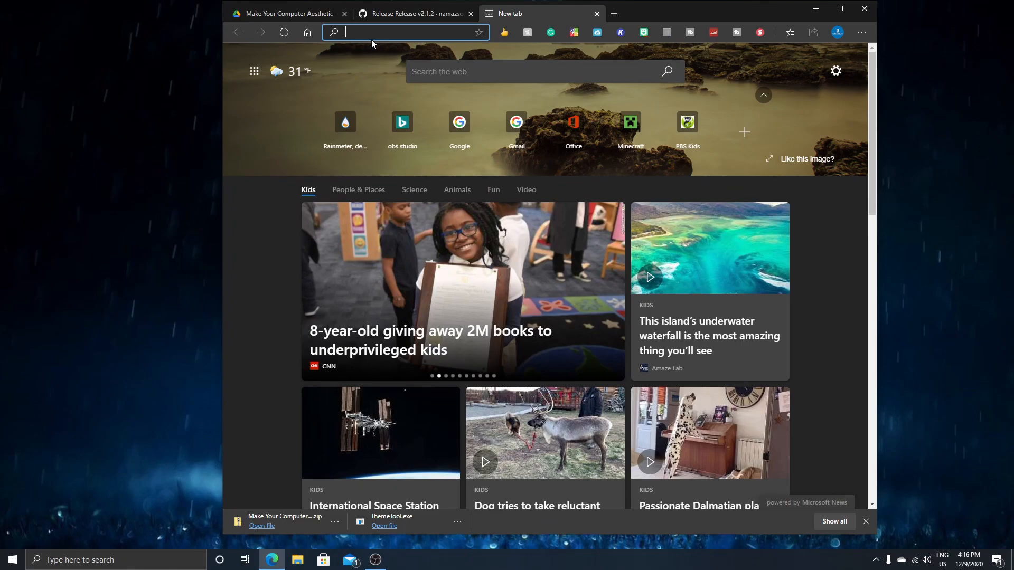
pyautogui.write('rainmete')
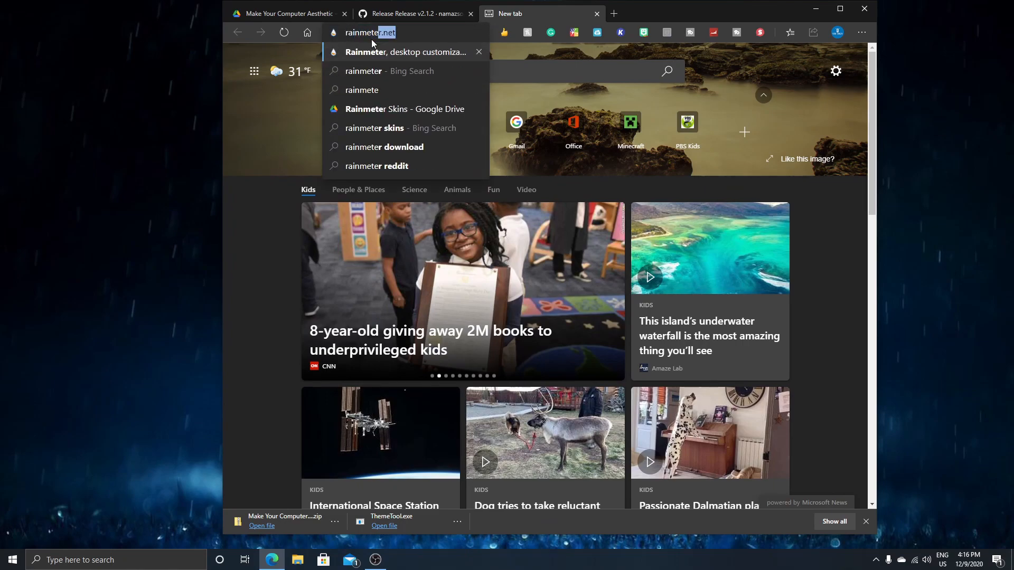
pyautogui.write('r.net')
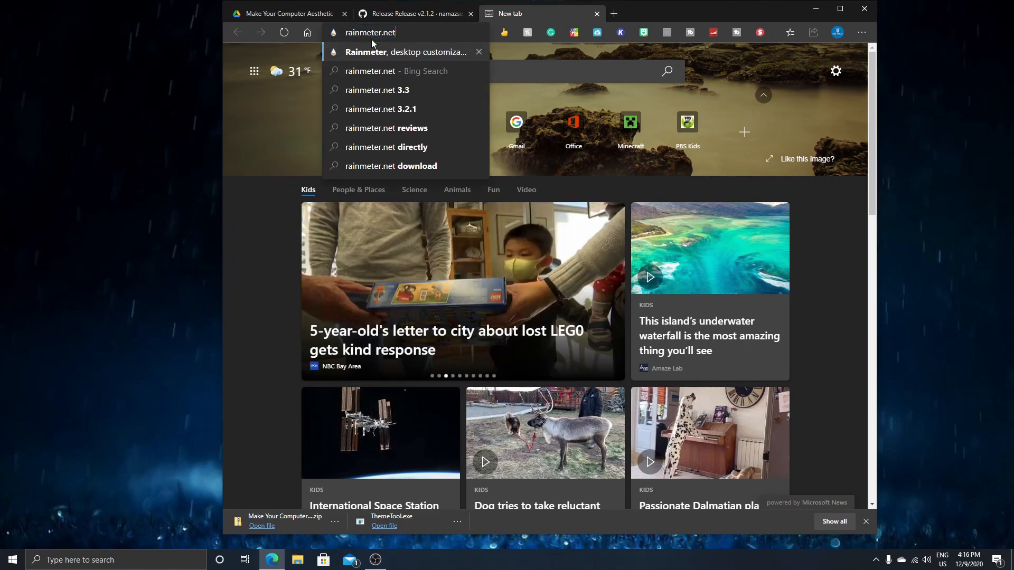
pyautogui.press('Return')
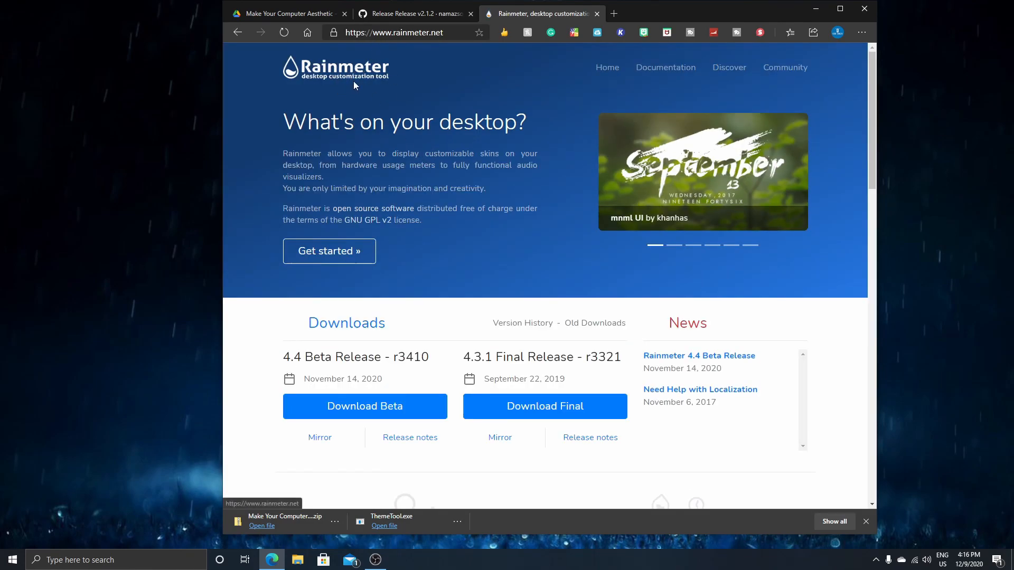
# Download the Rainmeter 4.3.1 Final Release installer from the Rainmeter home page
pyautogui.scroll(-10, 432, 174)
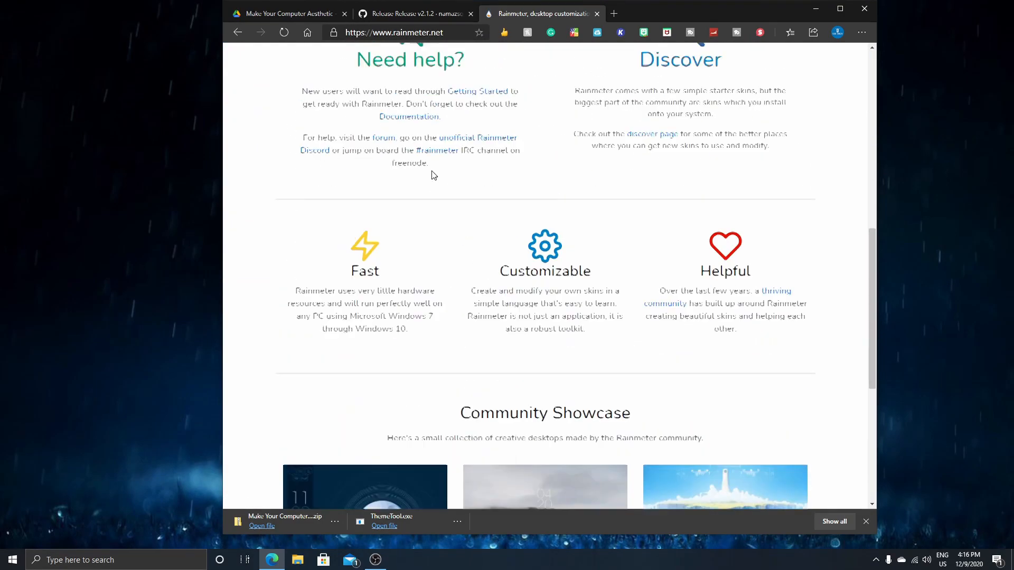
pyautogui.scroll(10, 433, 175)
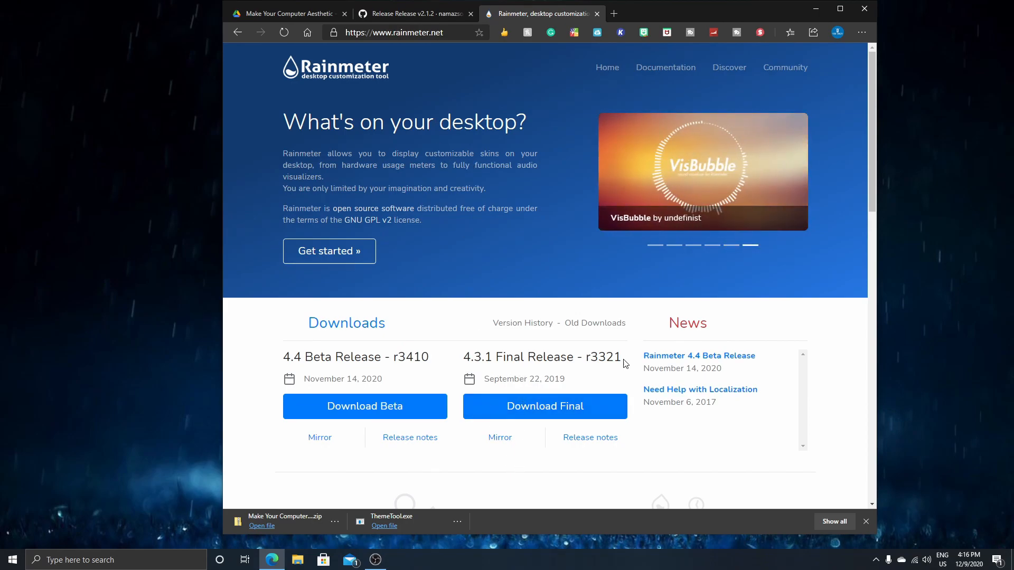
pyautogui.click(558, 410)
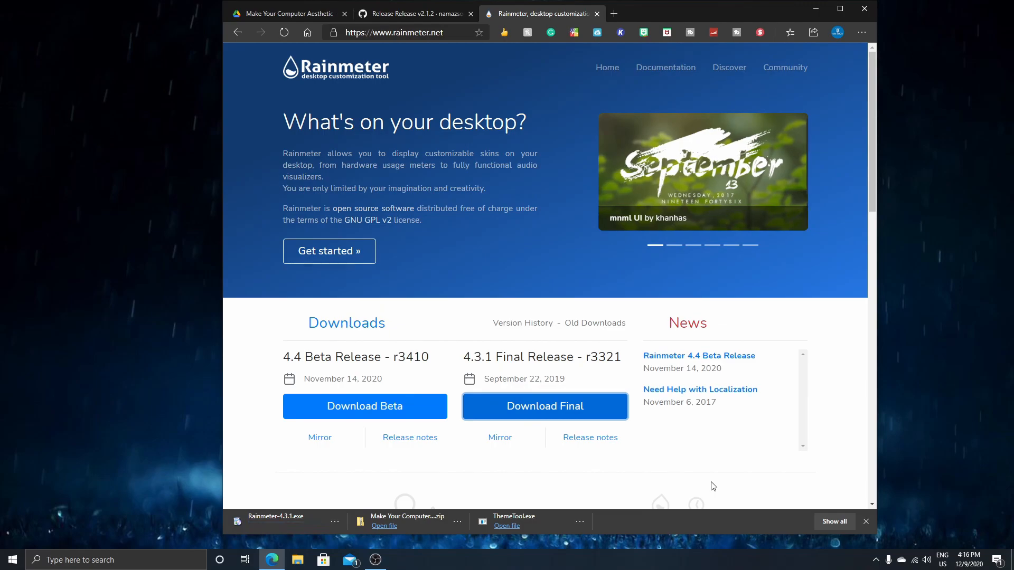
pyautogui.scroll(-5, 668, 465)
pyautogui.scroll(5, 346, 108)
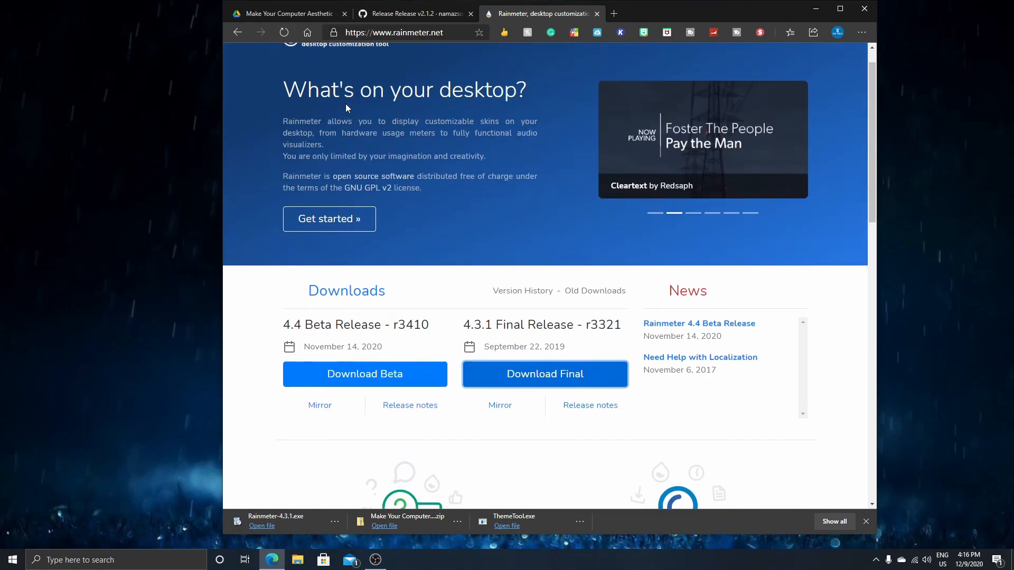
pyautogui.scroll(1, 346, 106)
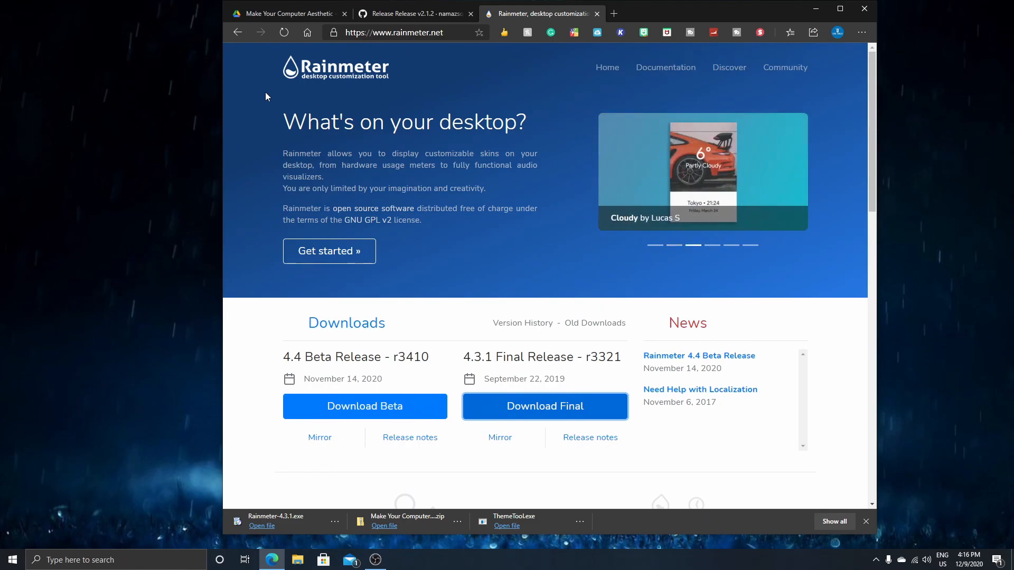
pyautogui.click(49, 145)
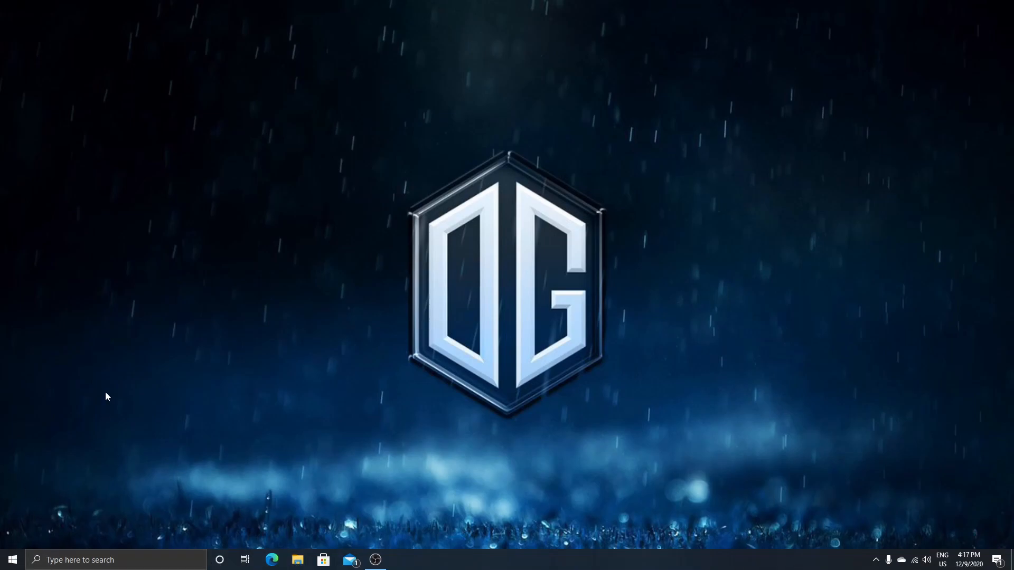
pyautogui.click(103, 559)
pyautogui.write('file')
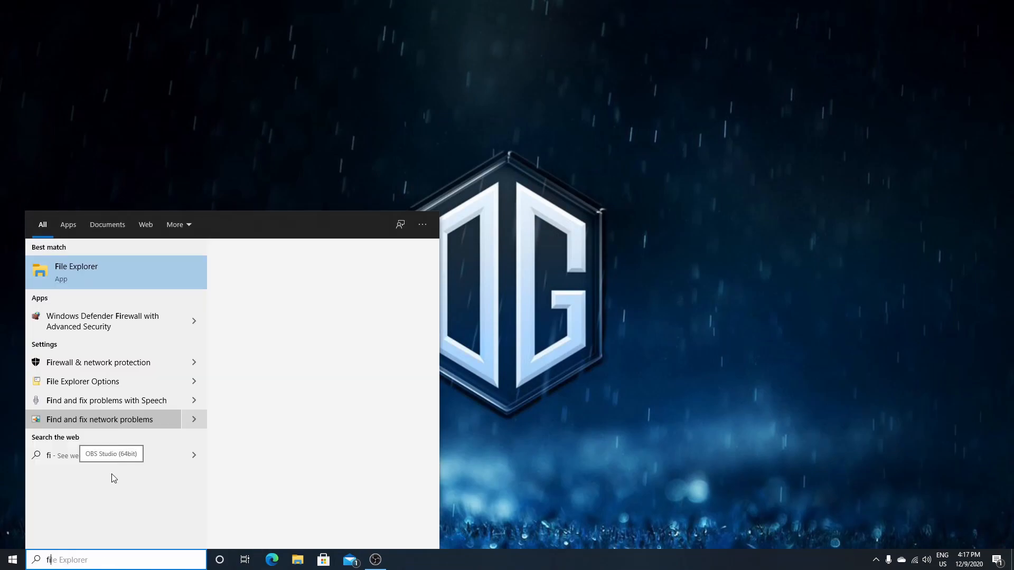
pyautogui.click(711, 319)
# Open the Downloads folder in File Explorer and launch the Rainmeter-4.3.1.exe installer
pyautogui.click(298, 564)
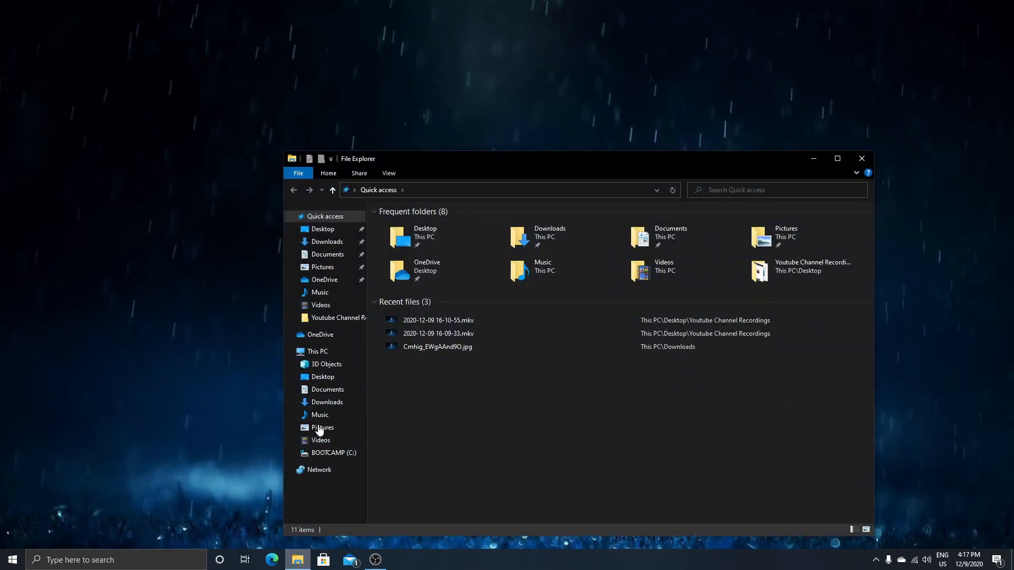
pyautogui.moveTo(452, 129); pyautogui.dragTo(385, 135)
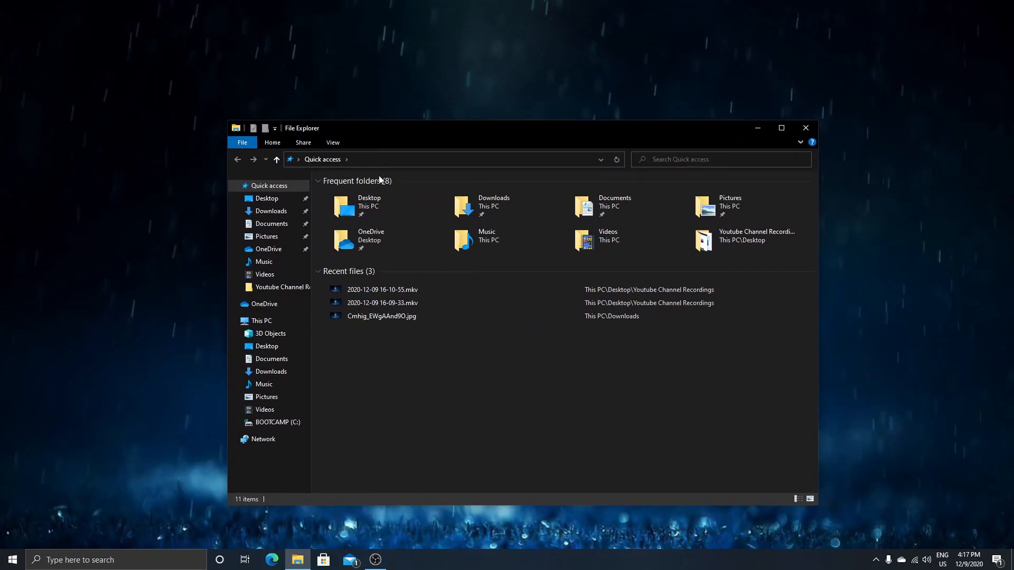
pyautogui.click(267, 372)
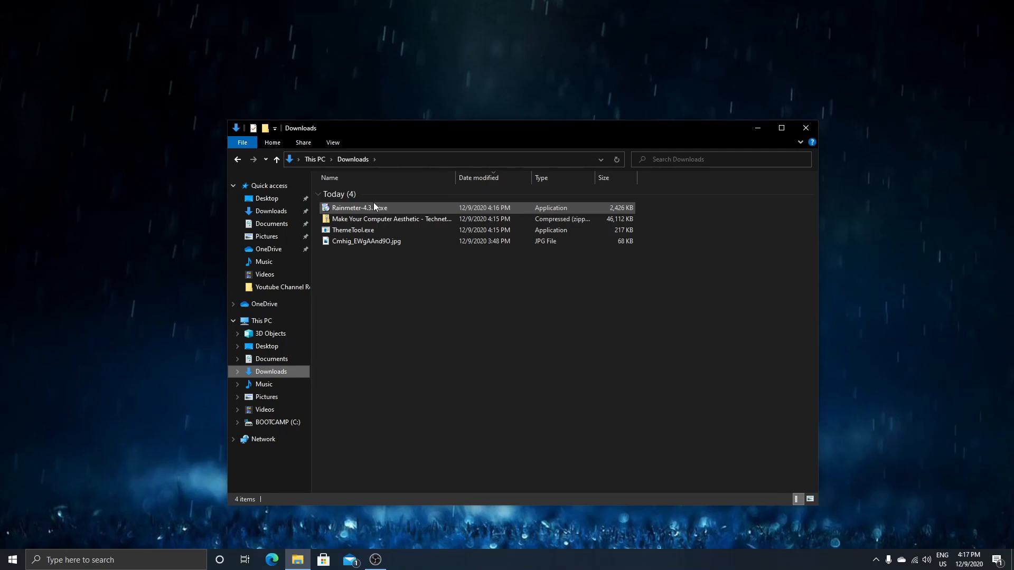
pyautogui.click(489, 211)
pyautogui.doubleClick(489, 209)
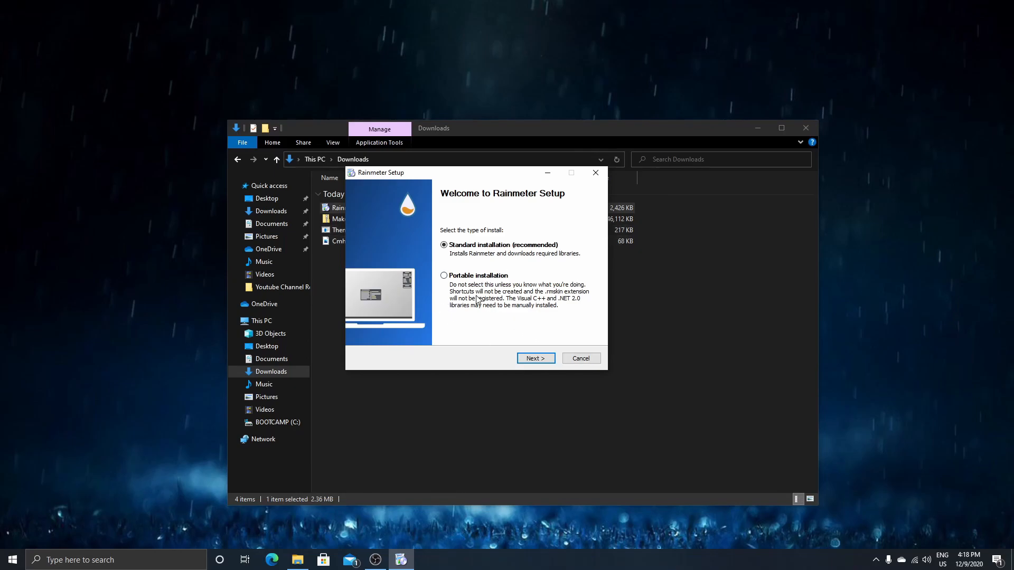
# Check the installed apps list in the Apps & features settings for Rainmeter, and close Settings
pyautogui.click(74, 561)
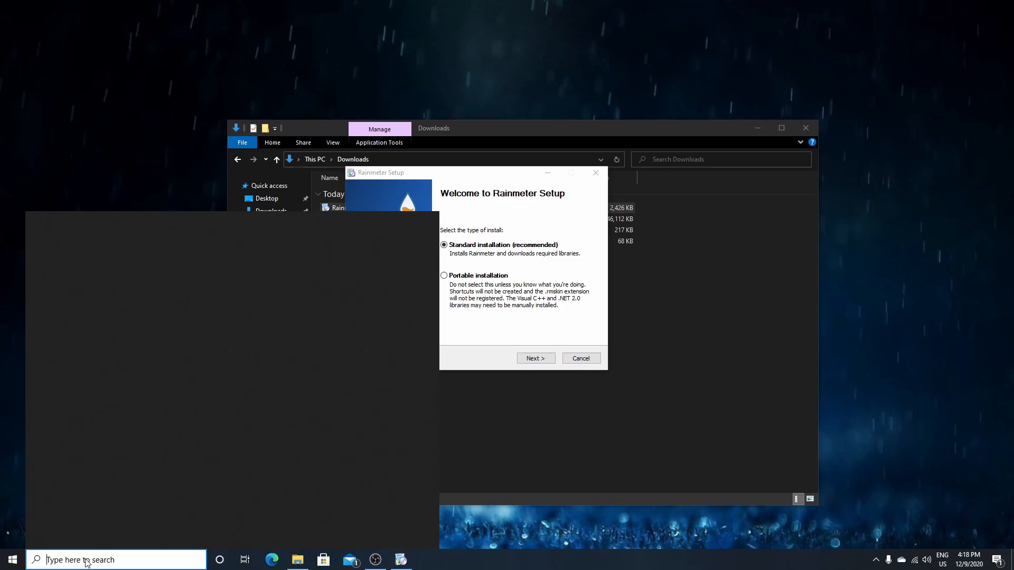
pyautogui.write('apps')
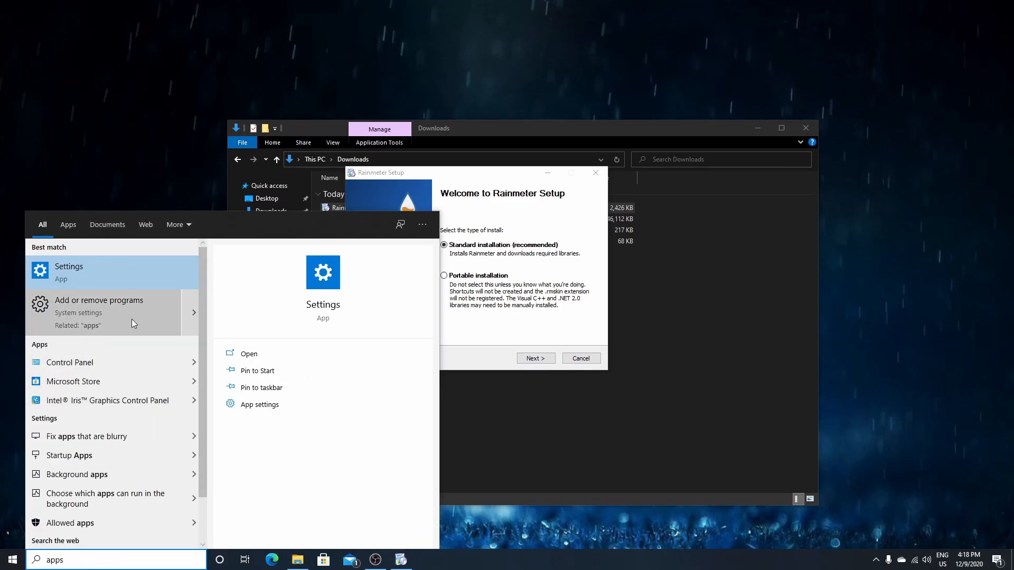
pyautogui.click(81, 303)
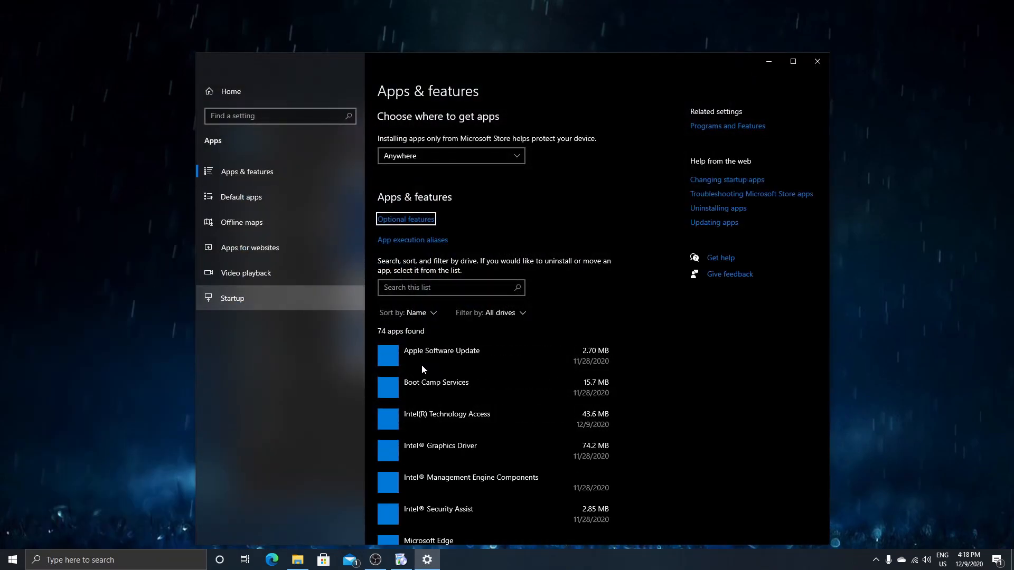
pyautogui.scroll(-20, 446, 368)
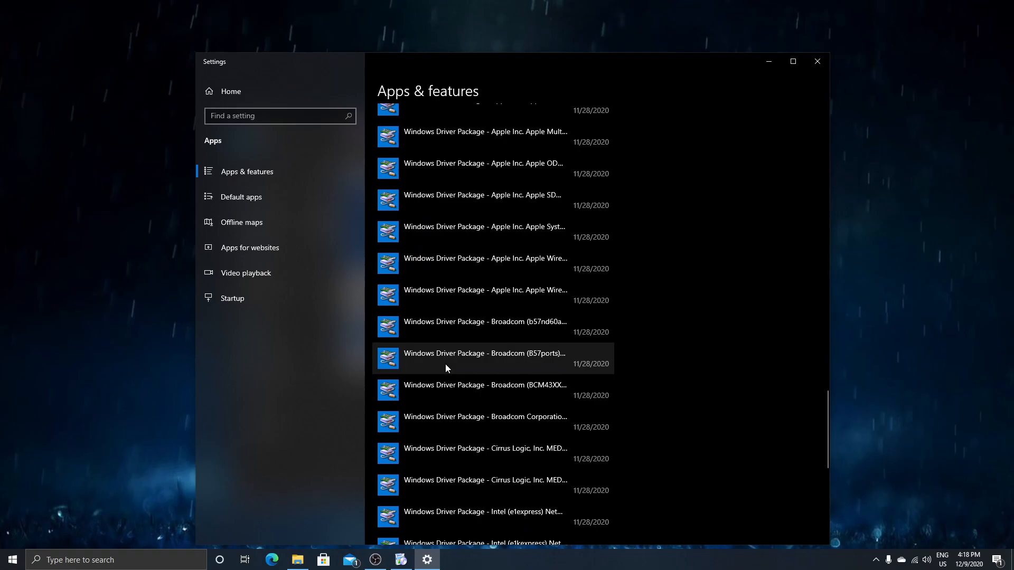
pyautogui.scroll(-8, 563, 239)
pyautogui.scroll(7, 525, 262)
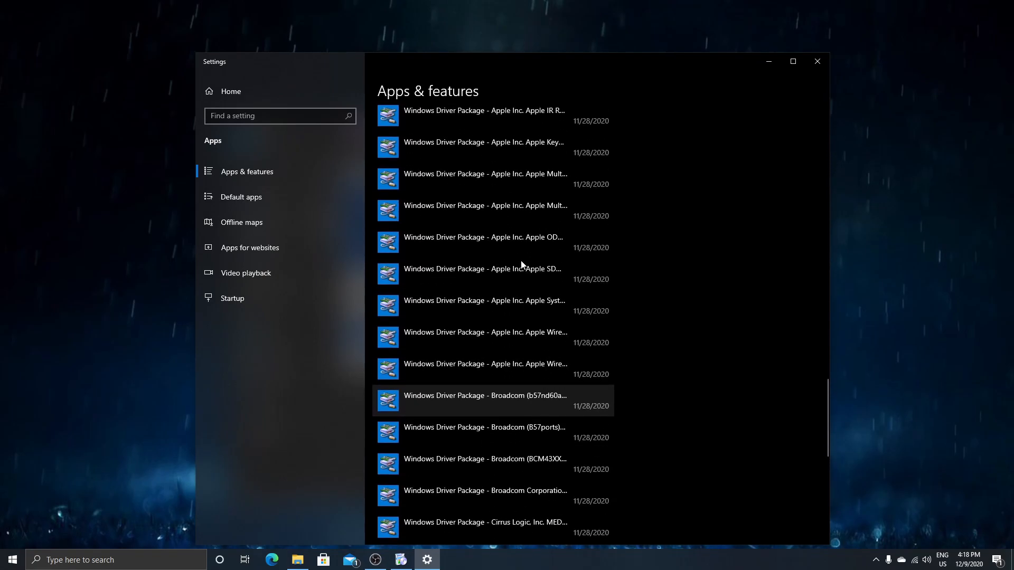
pyautogui.scroll(-10, 483, 251)
pyautogui.scroll(15, 459, 239)
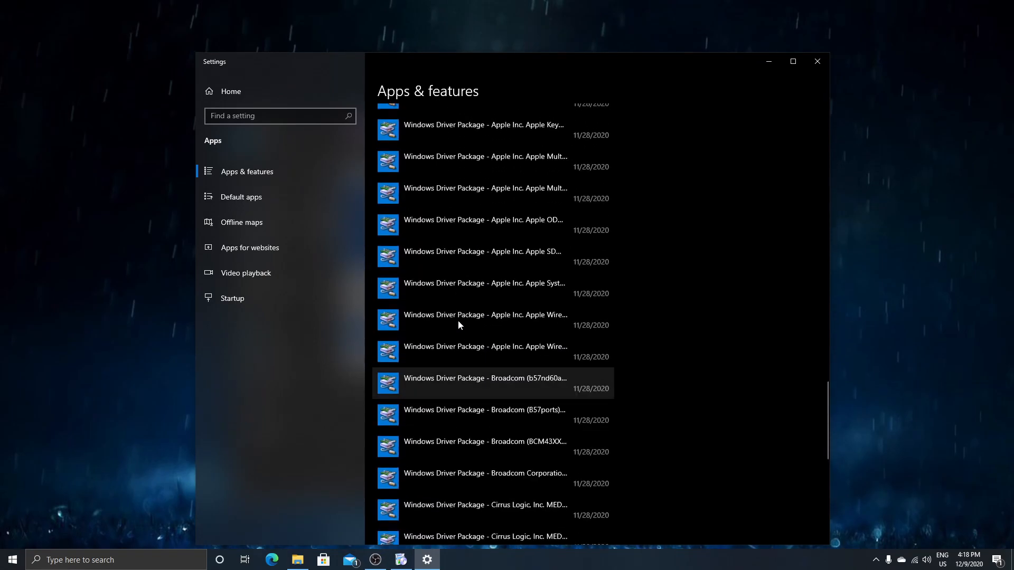
pyautogui.moveTo(638, 67); pyautogui.dragTo(517, 214)
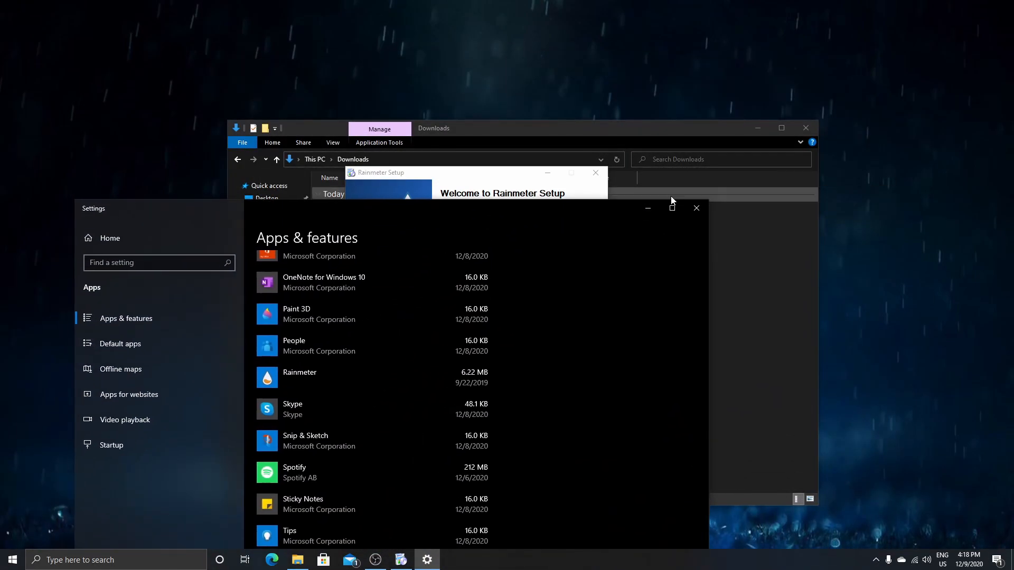
pyautogui.click(702, 208)
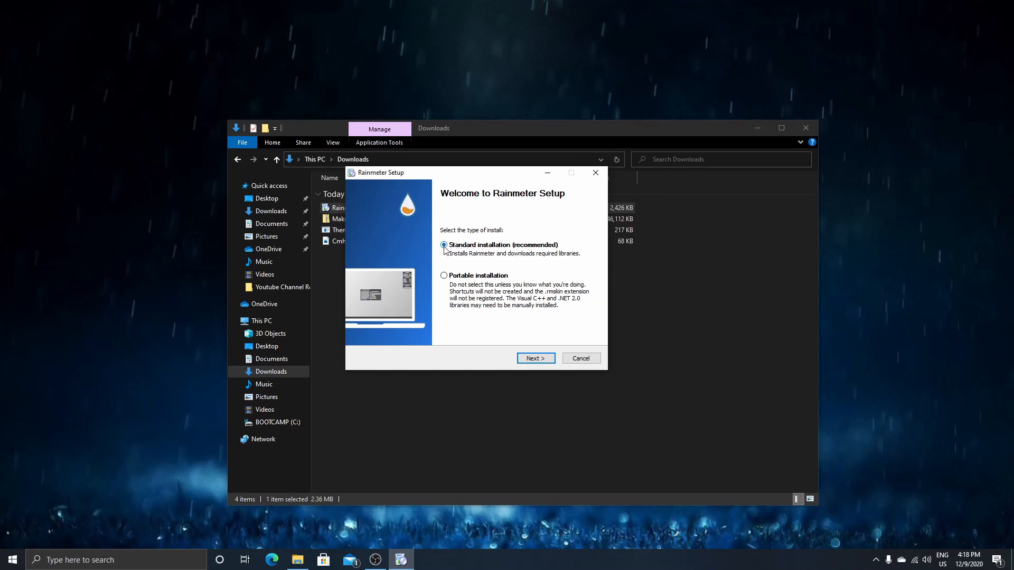
# Install Rainmeter as a Standard installation into C:\Program Files\Rainmeter with Launch Rainmeter on startup enabled
pyautogui.click(533, 358)
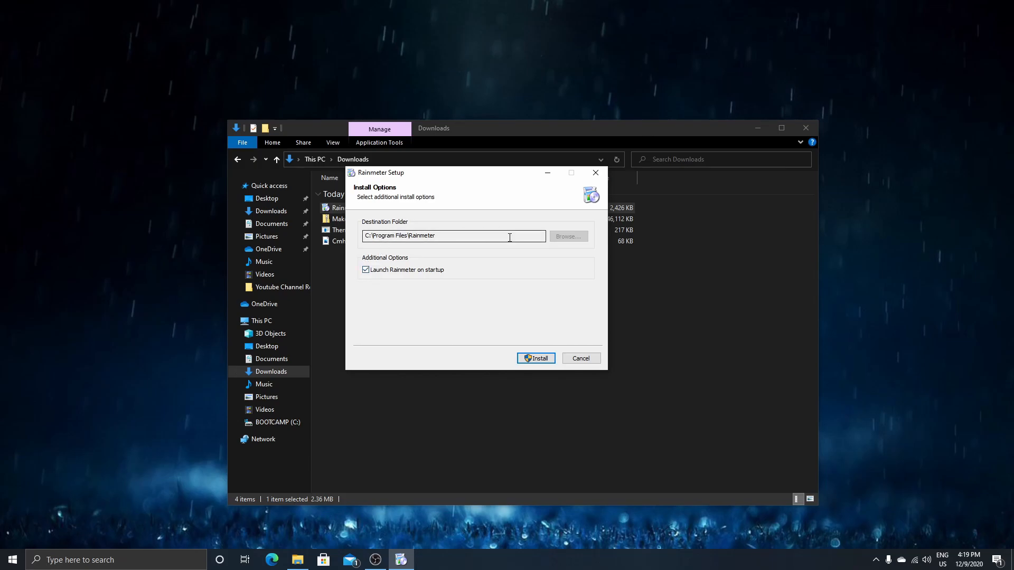
pyautogui.click(529, 360)
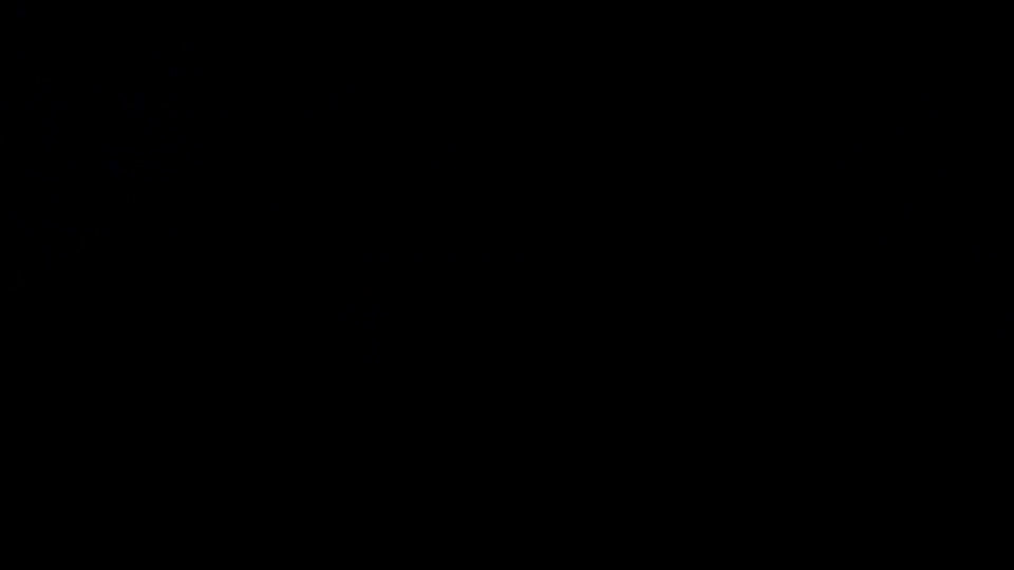
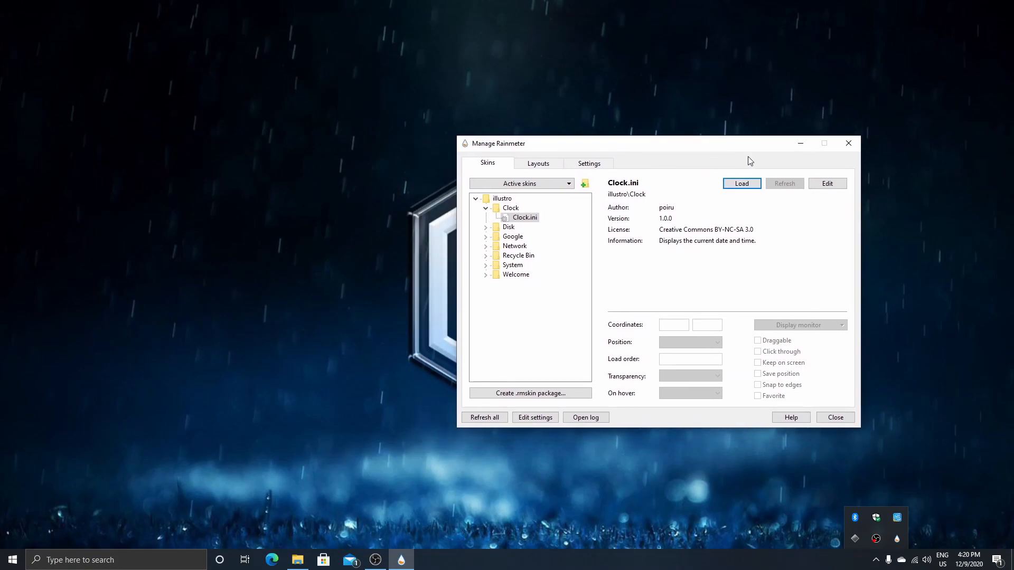
# Try out the illustro Clock.ini skin by loading and unloading it, and close Manage Rainmeter
pyautogui.click(750, 184)
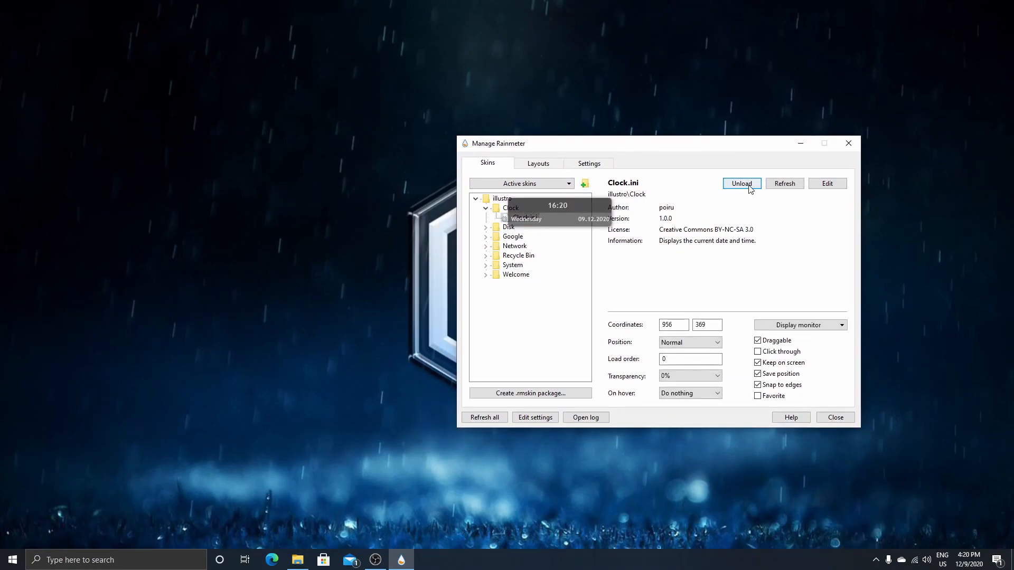
pyautogui.click(741, 183)
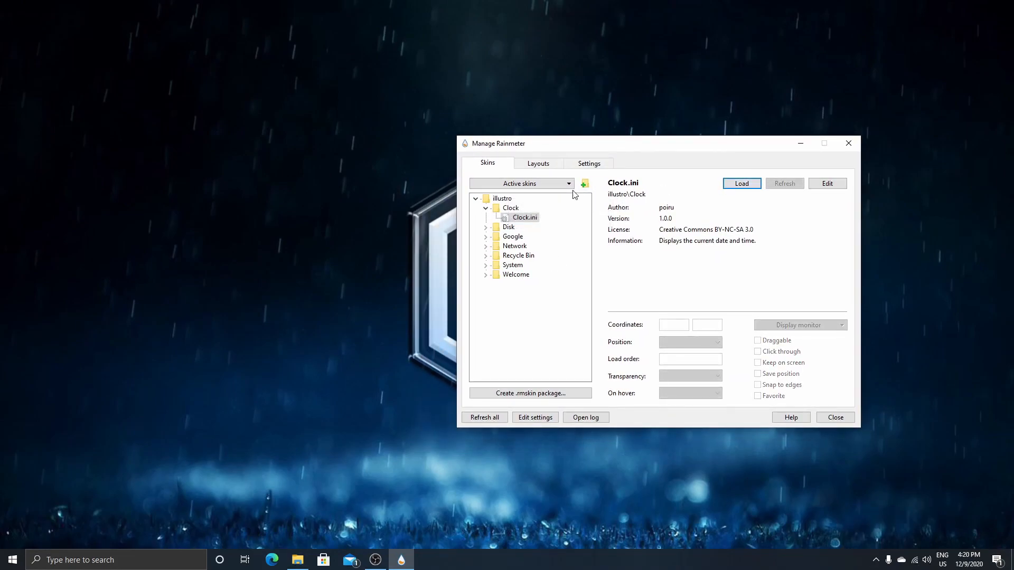
pyautogui.moveTo(579, 149); pyautogui.dragTo(501, 137)
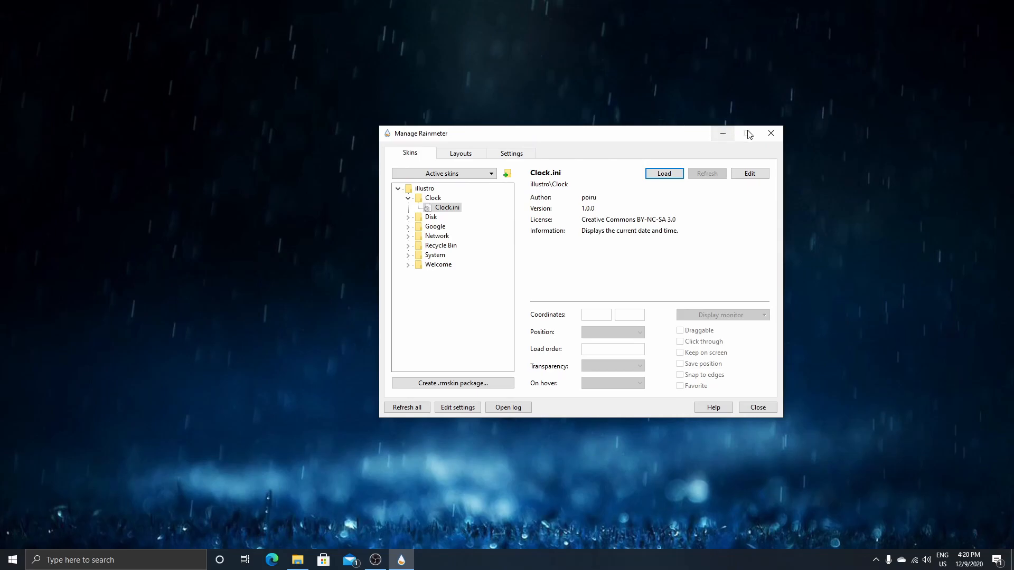
pyautogui.click(771, 133)
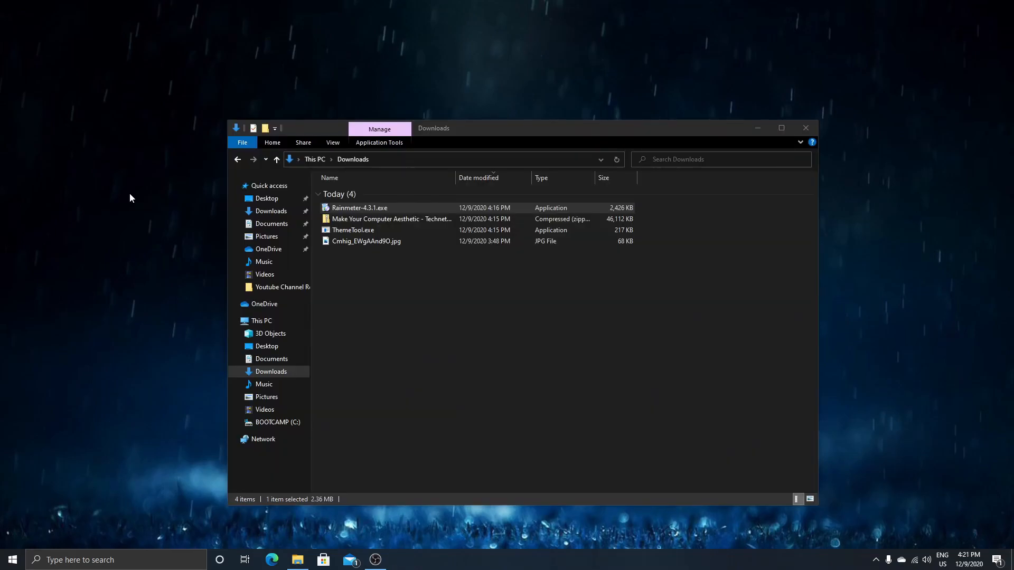
# Launch ThemeTool.exe from Downloads, and open and close its license text without agreeing to it
pyautogui.doubleClick(354, 231)
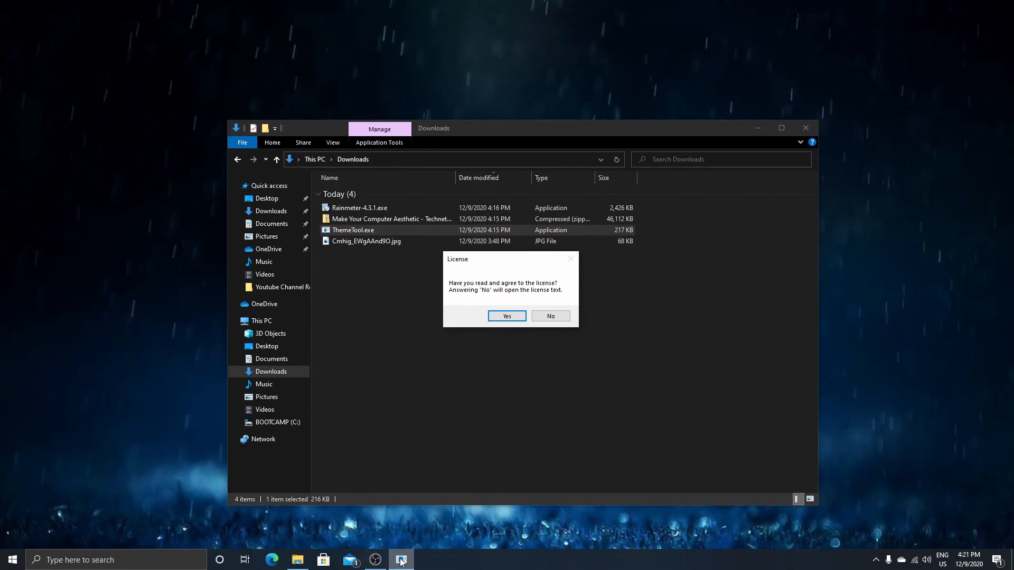
pyautogui.click(566, 315)
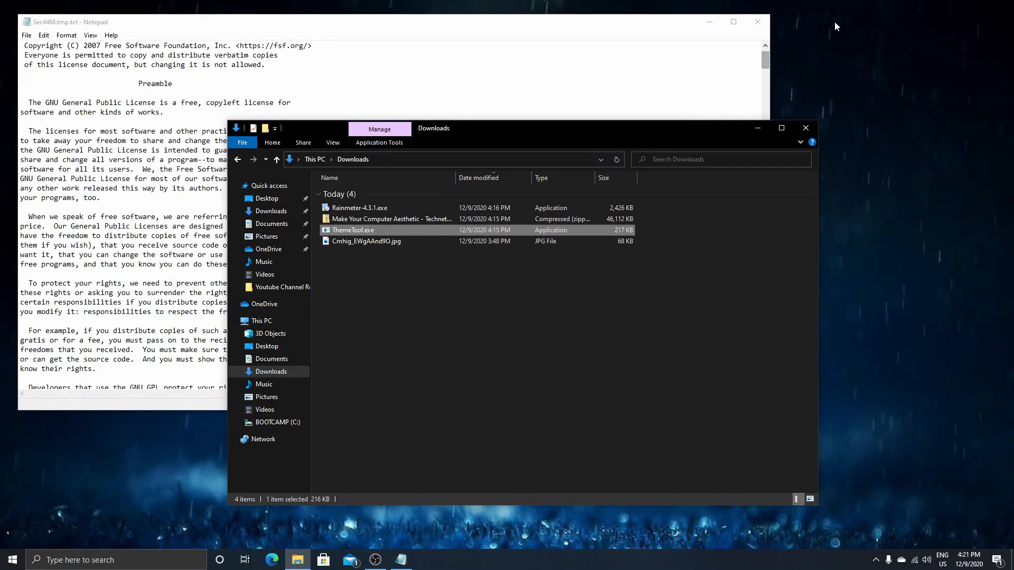
pyautogui.click(762, 19)
pyautogui.click(600, 269)
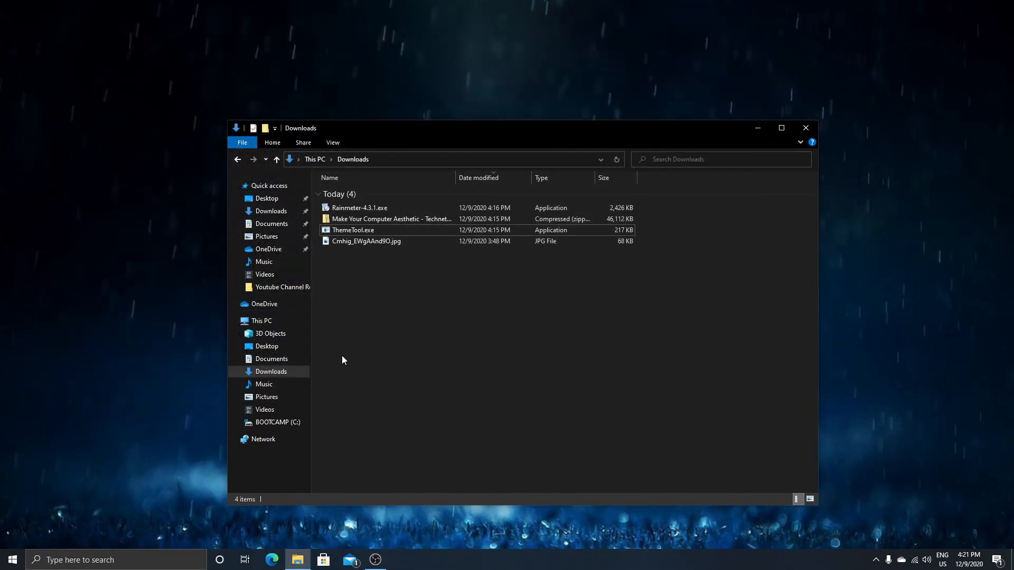
# Run ThemeTool.exe as administrator and review its GNU General Public License text in Notepad, closing it when done
pyautogui.rightClick(445, 225)
pyautogui.click(477, 287)
pyautogui.click(470, 228)
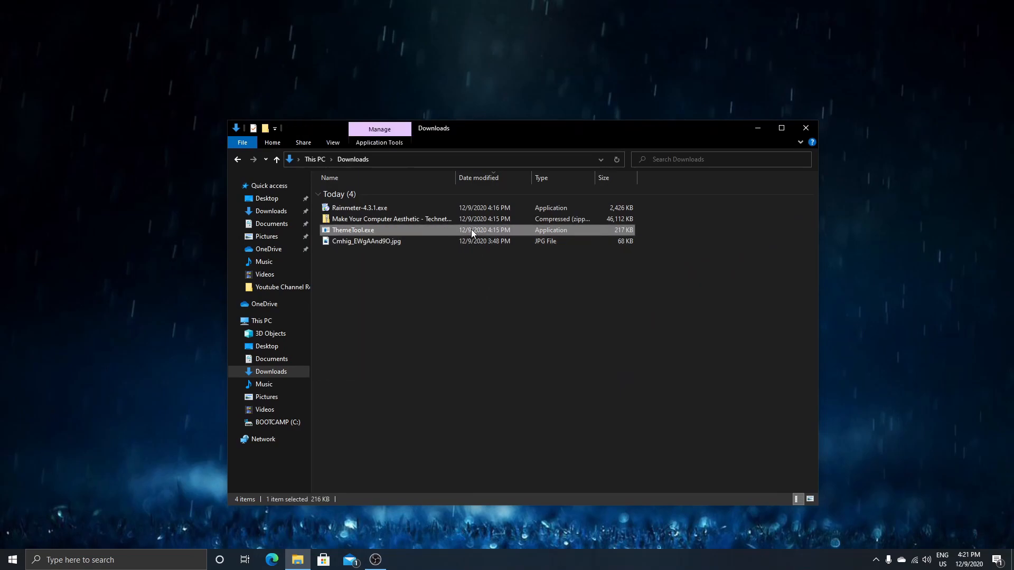
pyautogui.rightClick(471, 229)
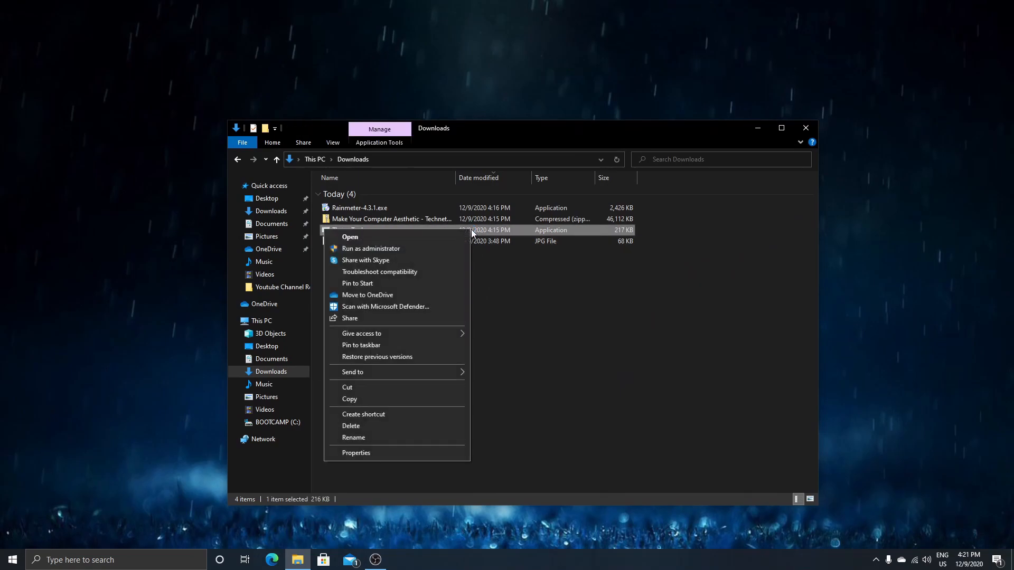
pyautogui.click(438, 247)
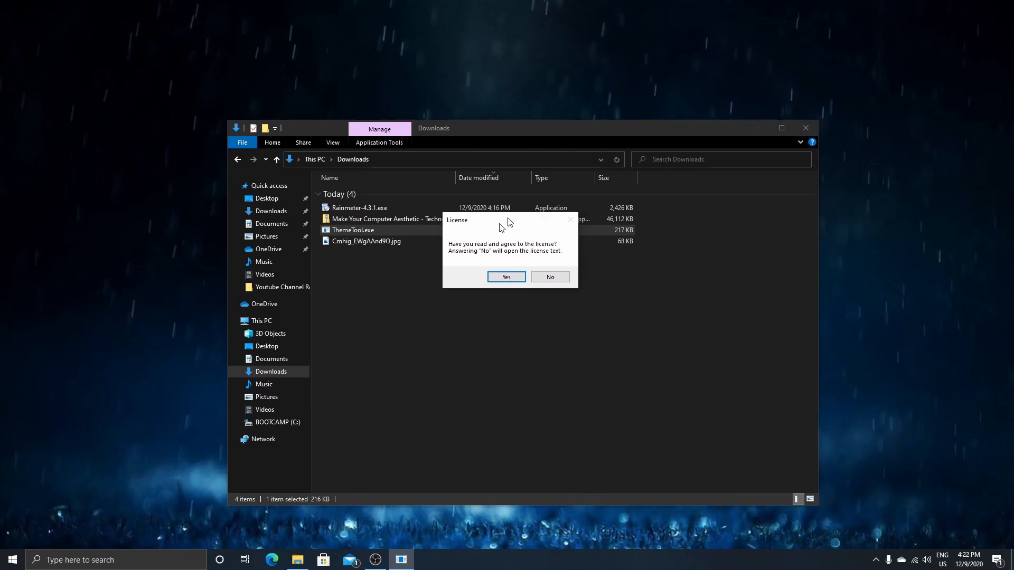
pyautogui.moveTo(510, 223); pyautogui.dragTo(492, 251)
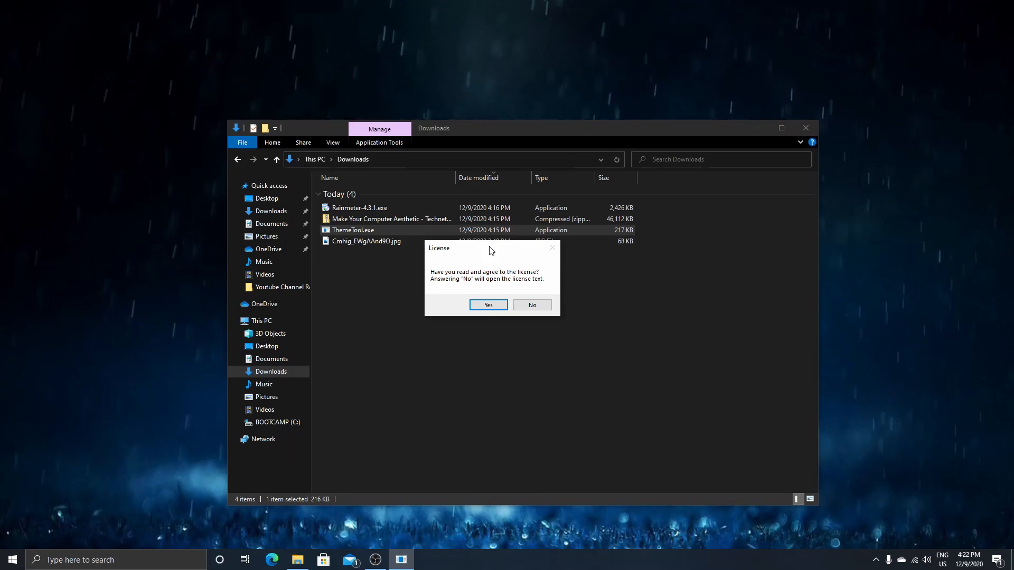
pyautogui.click(530, 304)
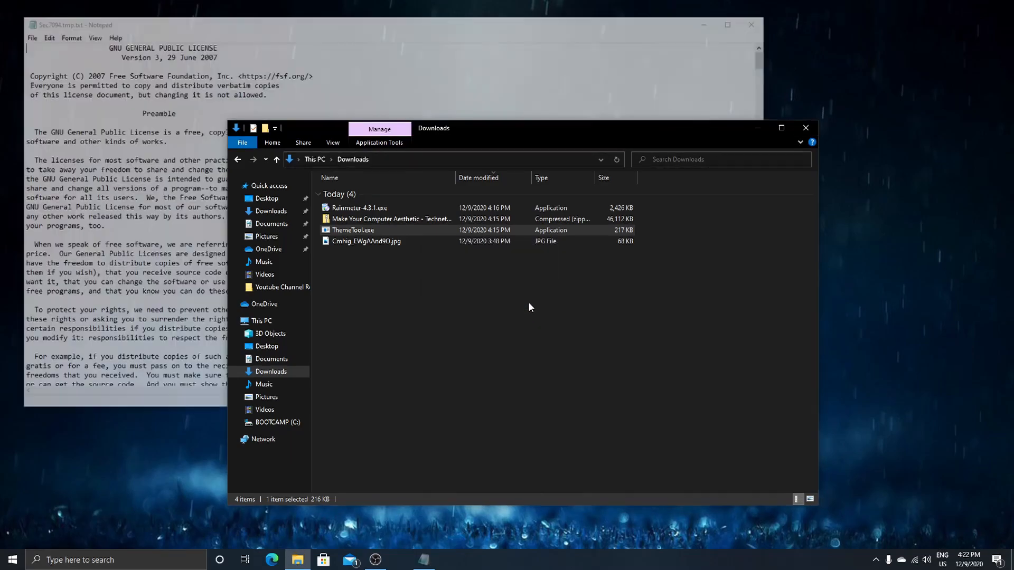
pyautogui.click(345, 23)
pyautogui.moveTo(344, 20); pyautogui.dragTo(374, 55)
pyautogui.scroll(-2, 271, 144)
pyautogui.scroll(1, 276, 131)
pyautogui.click(801, 50)
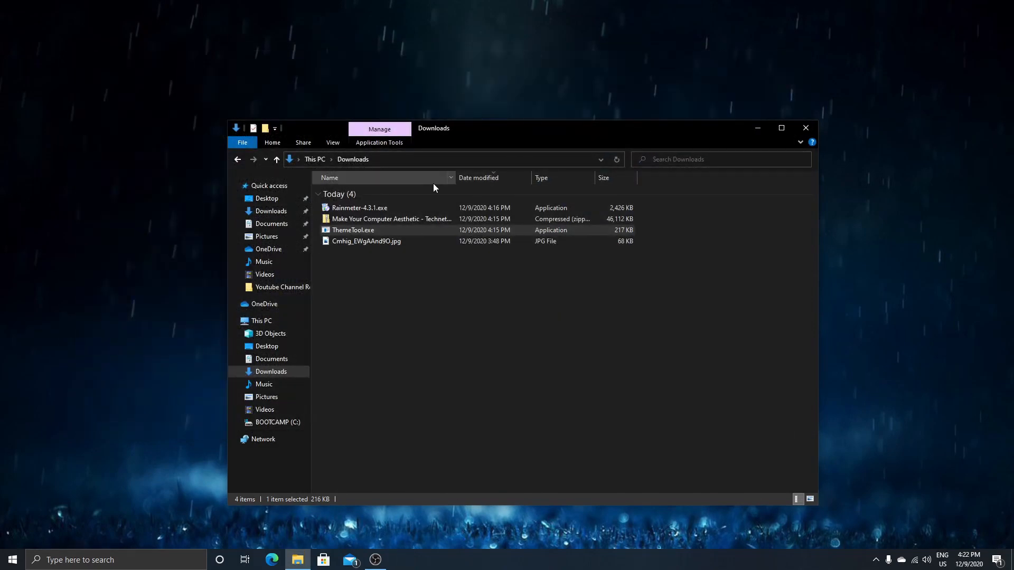
# Run ThemeTool.exe as administrator, agree to its license, and minimize the Downloads window
pyautogui.rightClick(376, 232)
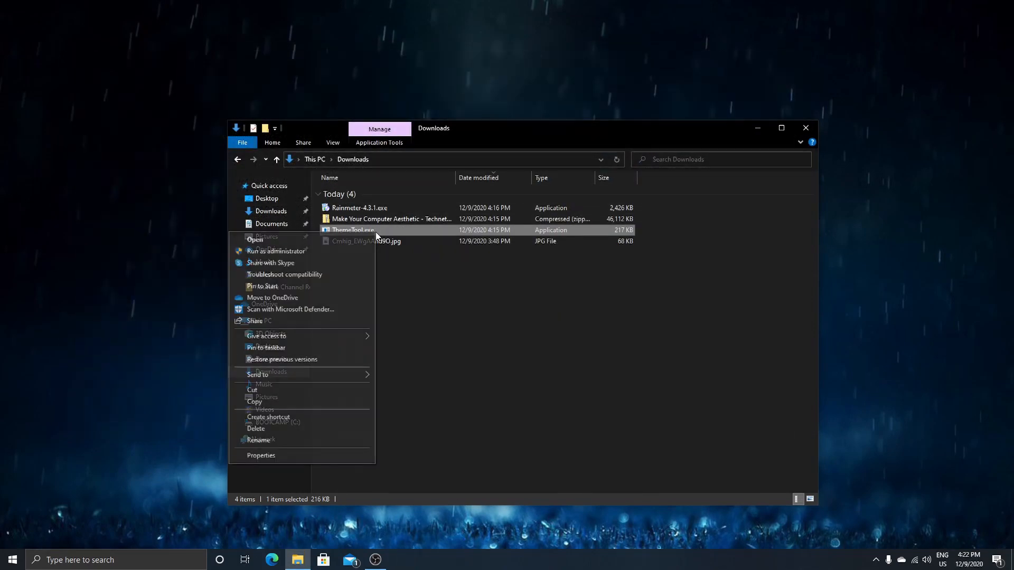
pyautogui.click(324, 249)
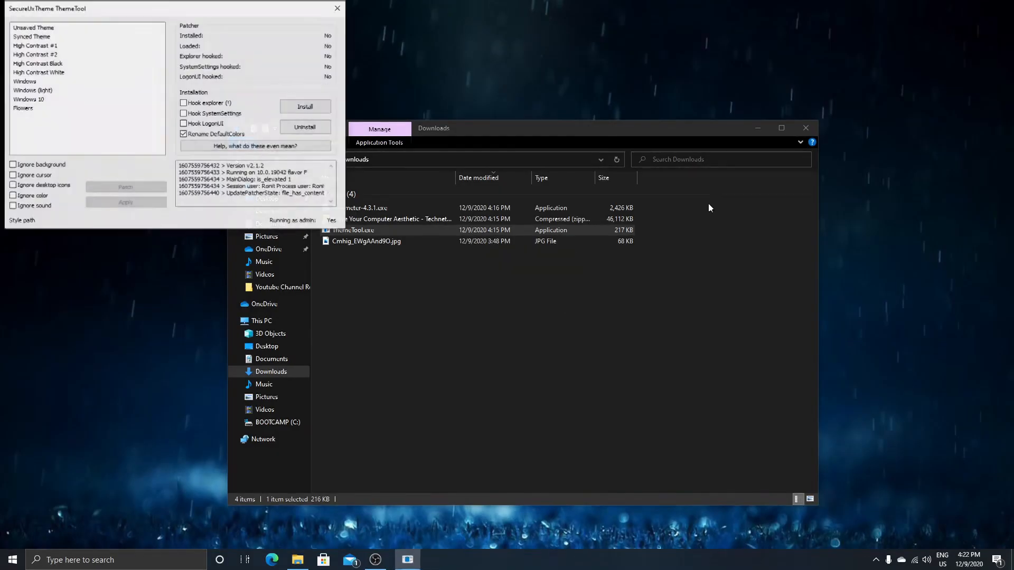
pyautogui.click(750, 129)
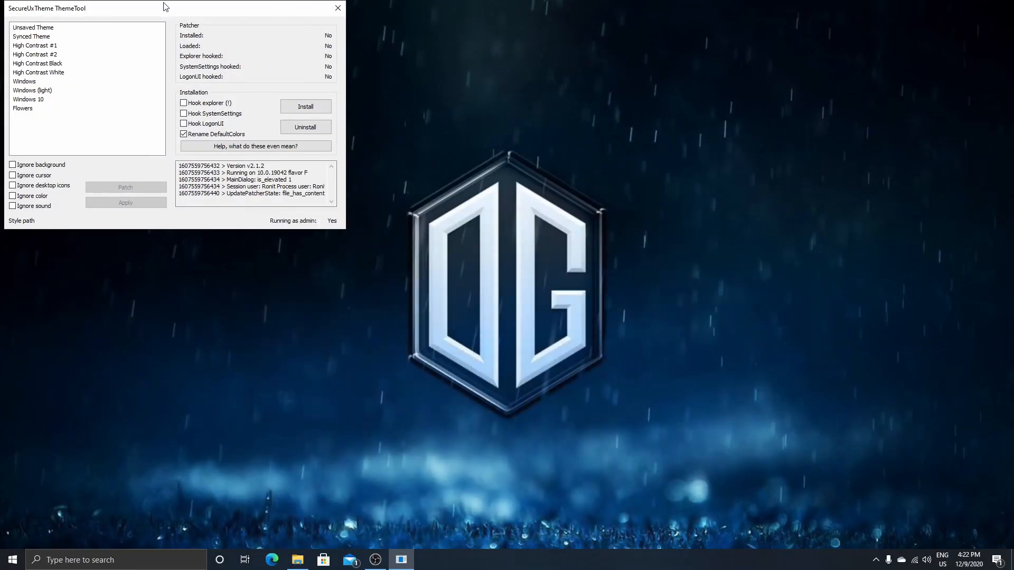
# Install the SecureUxTheme patcher with only Rename DefaultColors enabled and all hook options left off
pyautogui.moveTo(186, 9); pyautogui.dragTo(237, 60)
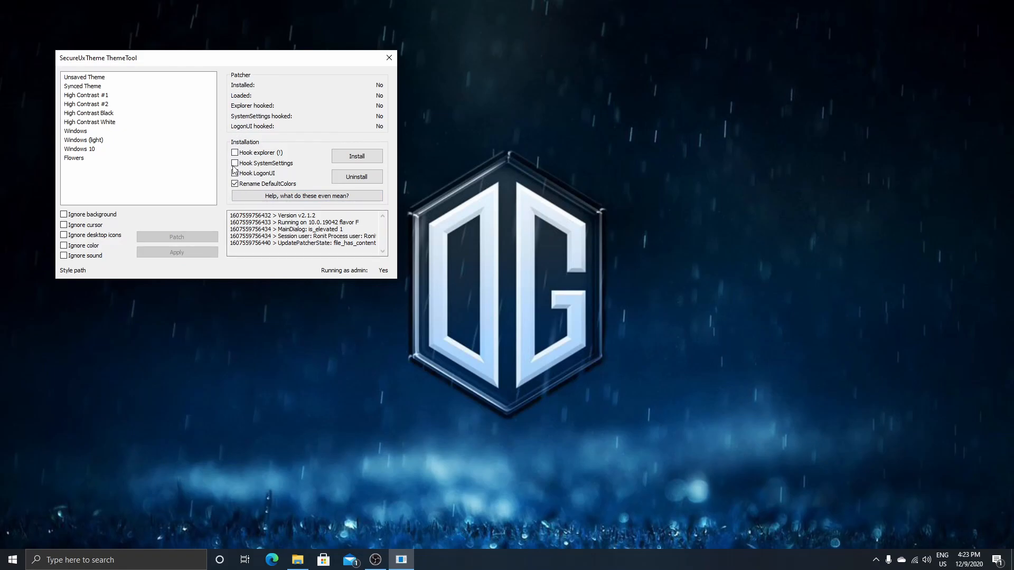
pyautogui.click(343, 158)
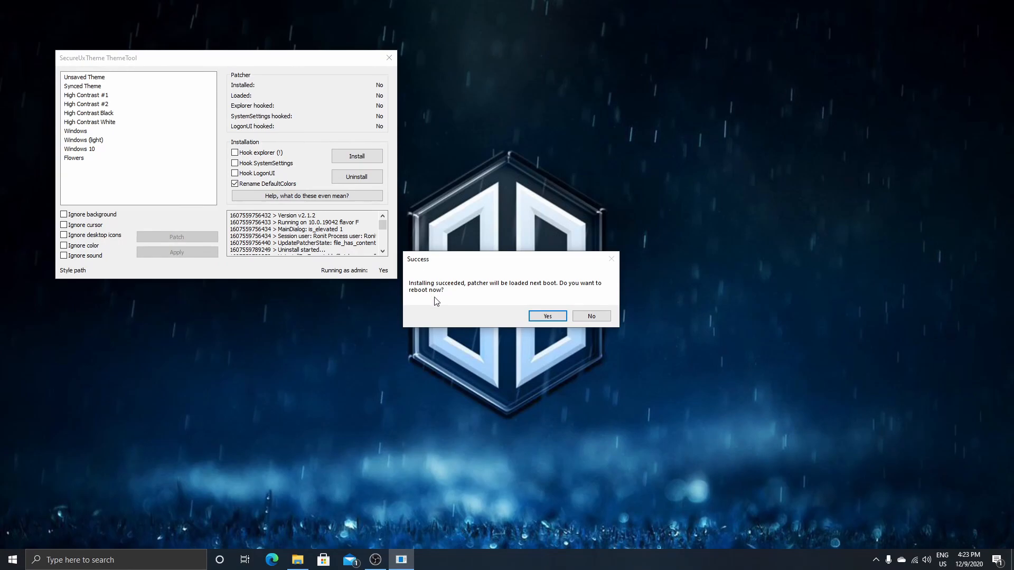
pyautogui.moveTo(447, 264)
pyautogui.mouseDown()
pyautogui.moveTo(485, 221)
pyautogui.moveTo(445, 243)
pyautogui.moveTo(407, 331)
pyautogui.moveTo(444, 269)
pyautogui.mouseUp()
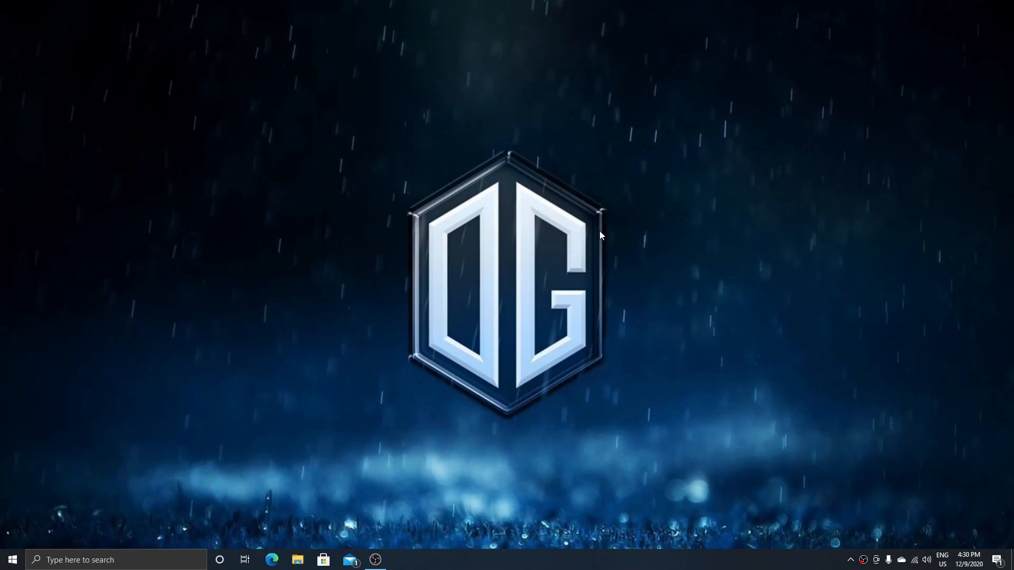
# Open the Downloads folder in File Explorer and select the Make Your Computer Aesthetic zip archive
pyautogui.click(295, 564)
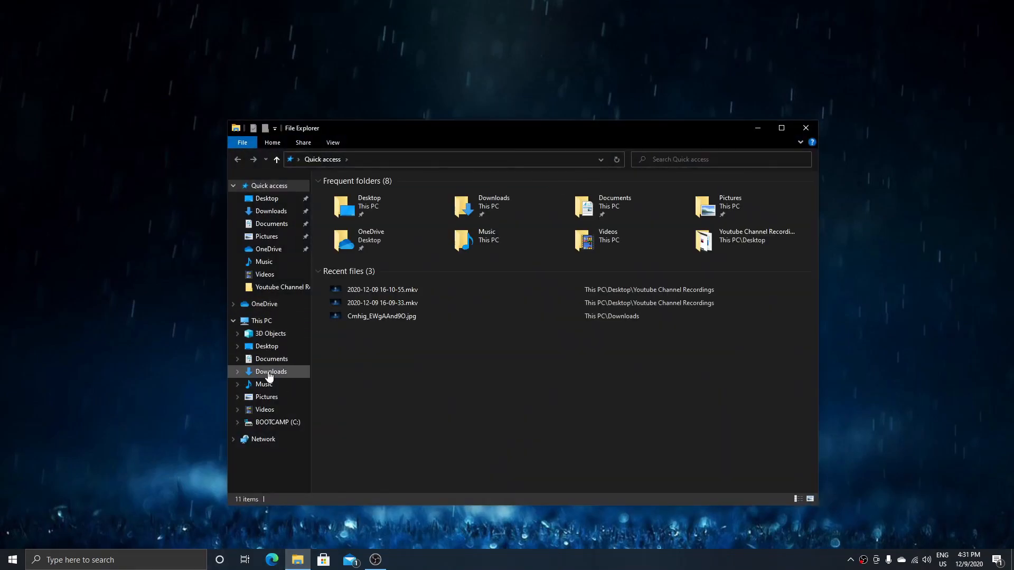
pyautogui.click(271, 371)
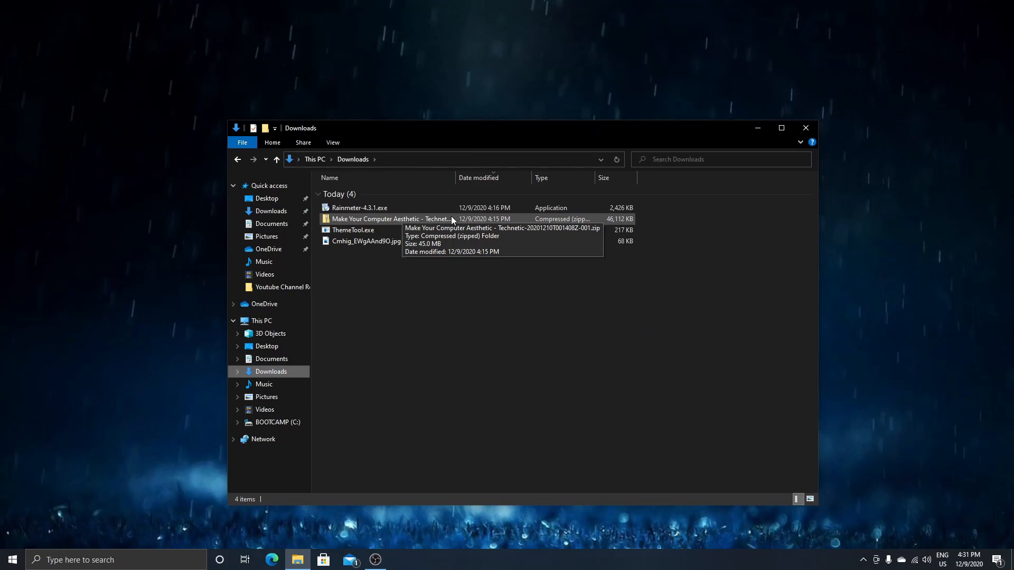
pyautogui.click(451, 217)
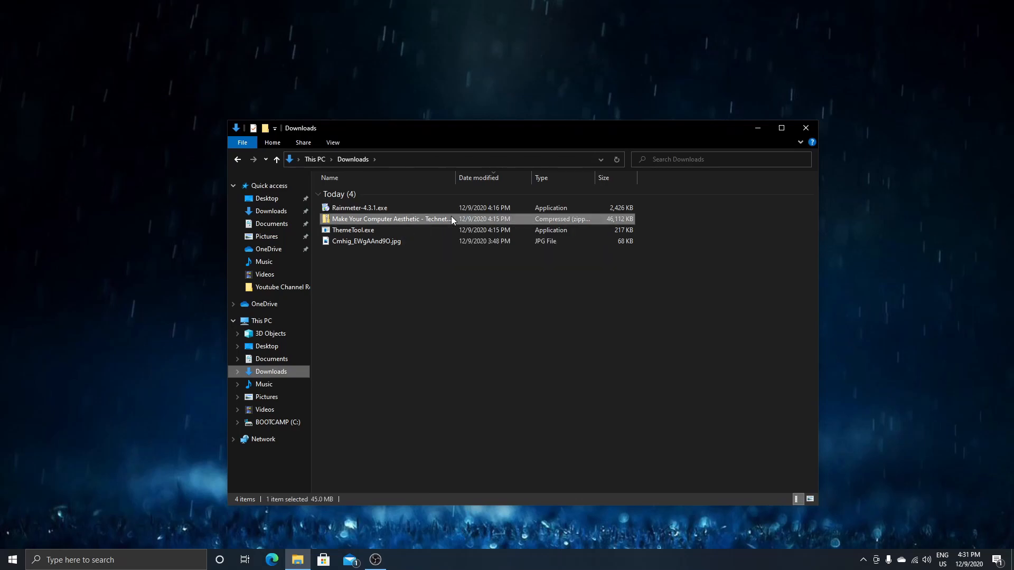
pyautogui.rightClick(451, 216)
pyautogui.click(475, 297)
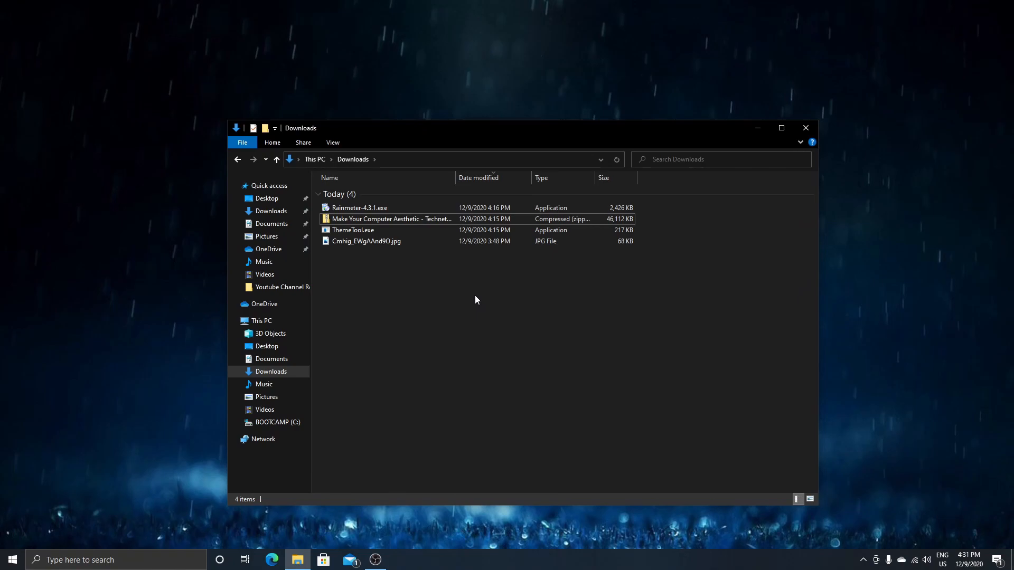
pyautogui.rightClick(443, 219)
pyautogui.click(515, 341)
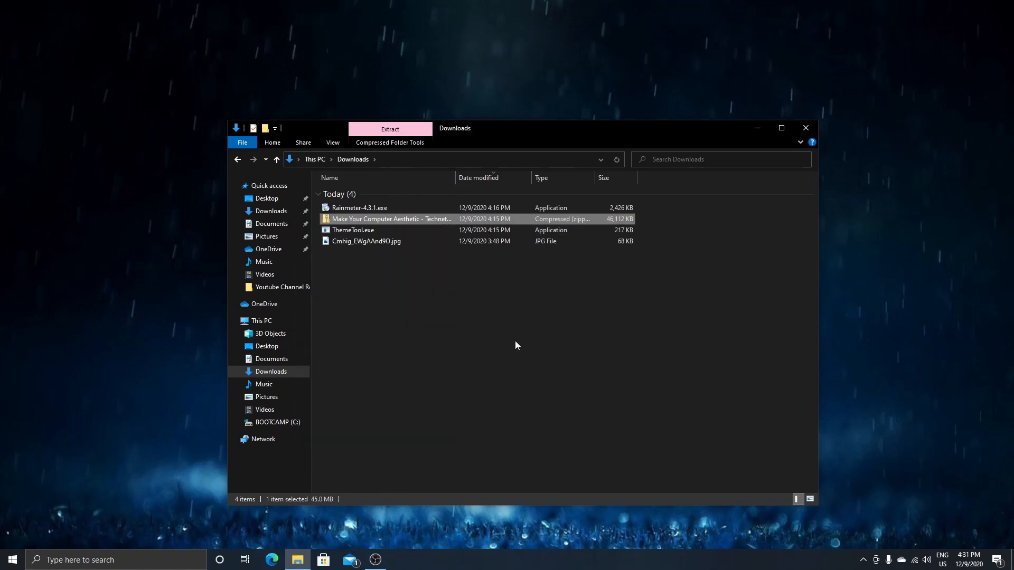
# Start extracting the Make Your Computer Aesthetic zip archive, shortening the destination folder name in Downloads to Make Your Computer Aesthetic - Technetic
pyautogui.click(514, 337)
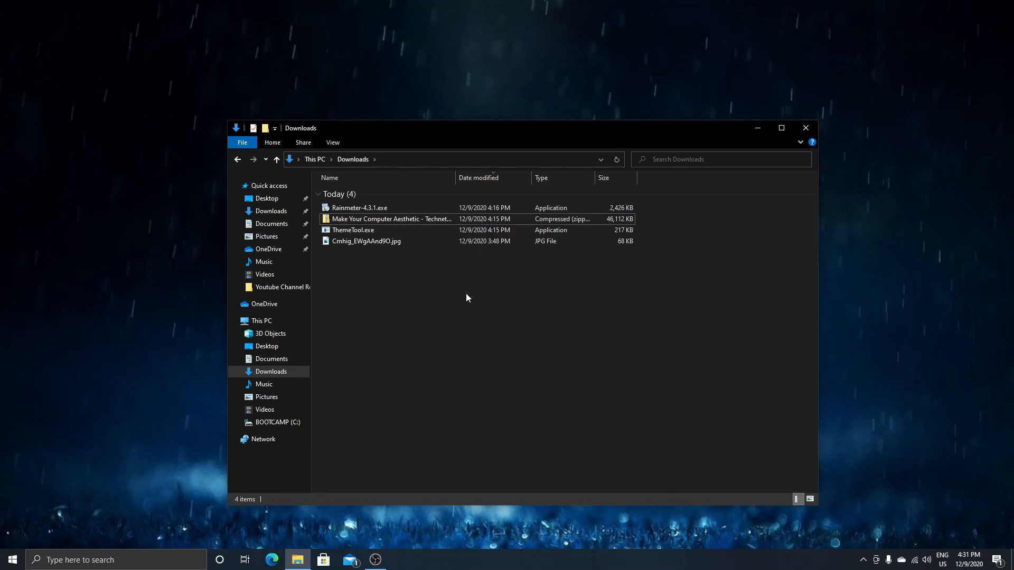
pyautogui.rightClick(454, 220)
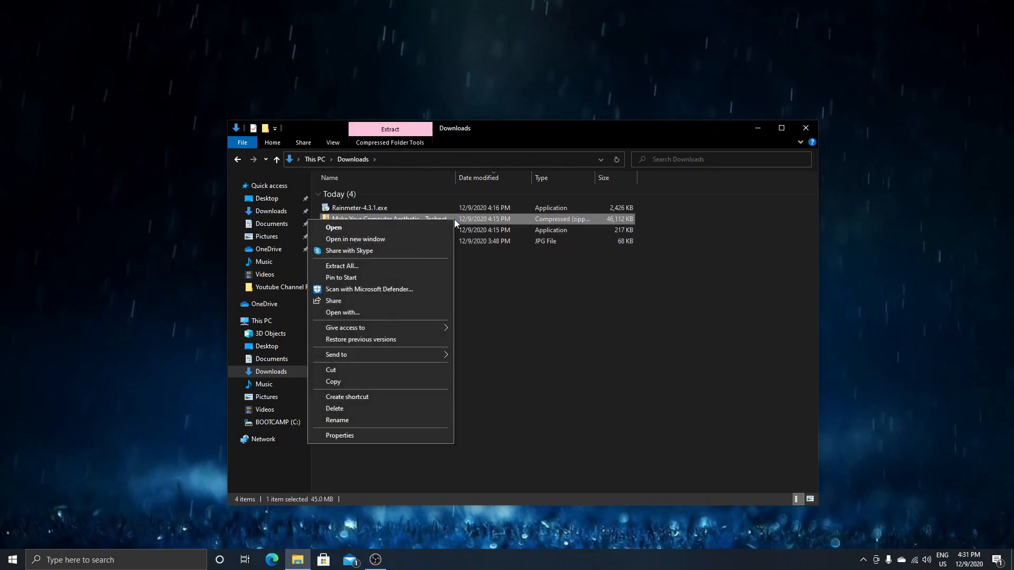
pyautogui.click(408, 266)
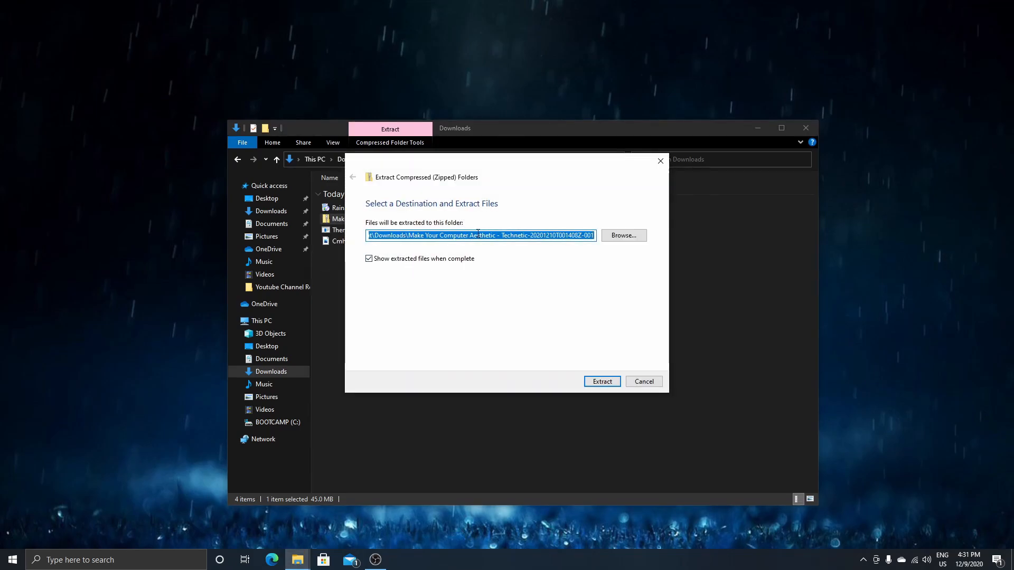
pyautogui.click(591, 235)
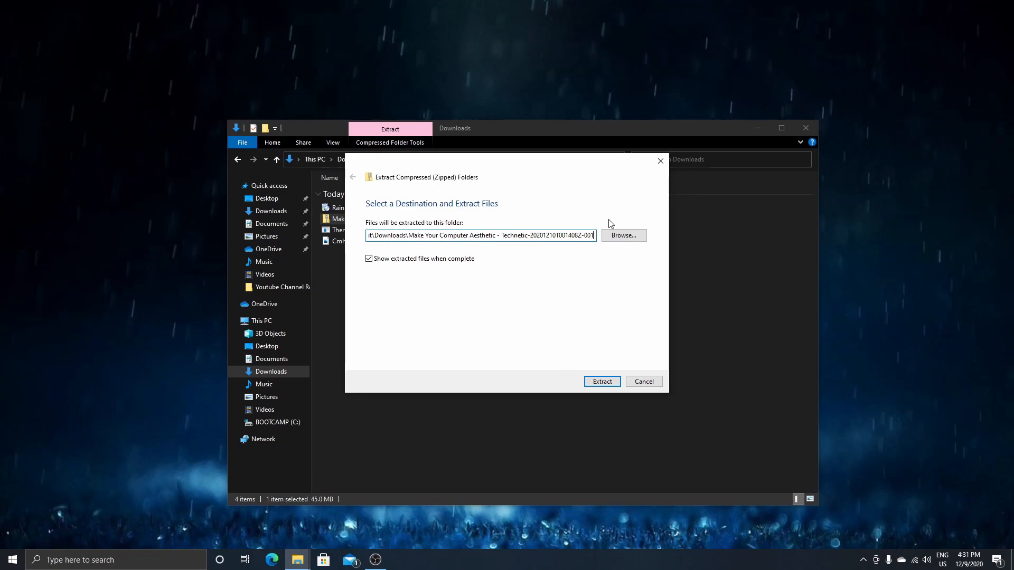
pyautogui.press('BackSpace')
pyautogui.press('BackSpace')
pyautogui.press('BackSpace')
pyautogui.press('BackSpace')
pyautogui.press('BackSpace')
pyautogui.press('BackSpace')
pyautogui.press('BackSpace')
pyautogui.press('BackSpace')
pyautogui.press('BackSpace')
pyautogui.press('BackSpace')
pyautogui.press('BackSpace')
pyautogui.press('BackSpace')
pyautogui.press('BackSpace')
pyautogui.press('BackSpace')
pyautogui.press('BackSpace')
pyautogui.press('BackSpace')
pyautogui.press('BackSpace')
pyautogui.press('BackSpace')
pyautogui.press('BackSpace')
pyautogui.press('BackSpace')
pyautogui.press('BackSpace')
pyautogui.click(575, 305)
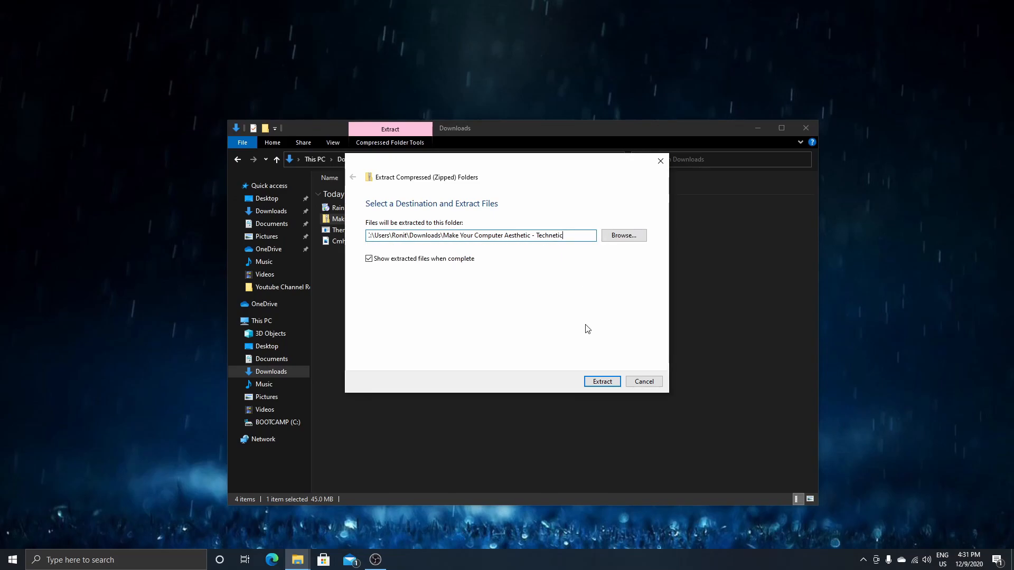
# Run the extraction, skipping the Big Sur 2 Dark Mode, Day and Night .msstyles files and the Shell folder
pyautogui.click(602, 381)
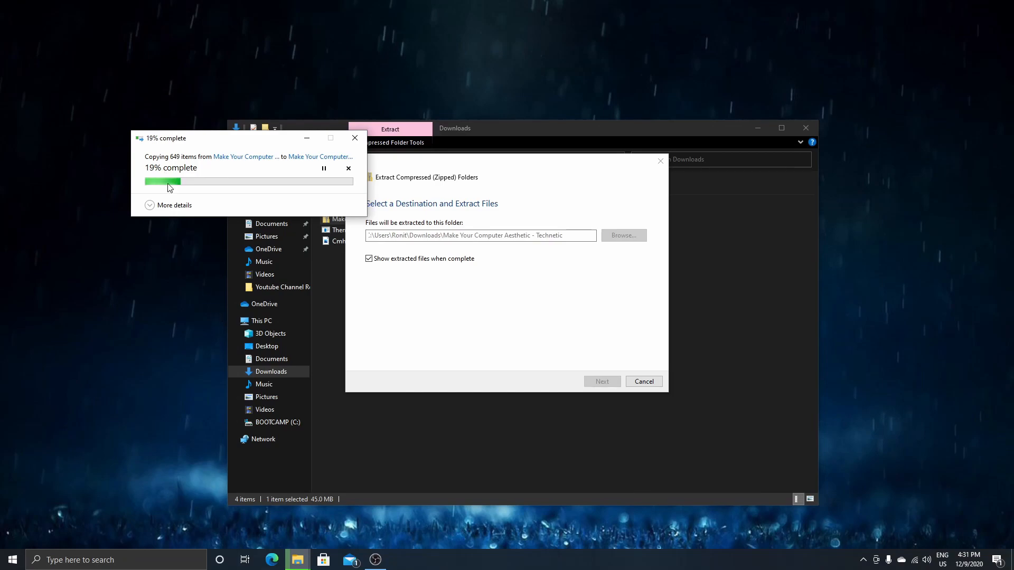
pyautogui.click(164, 207)
pyautogui.click(168, 266)
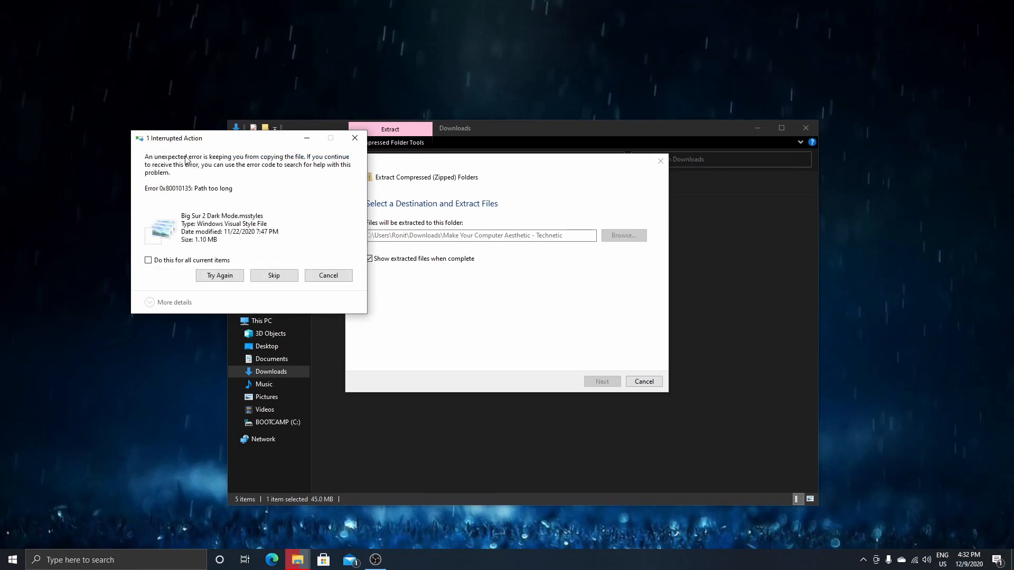
pyautogui.click(264, 276)
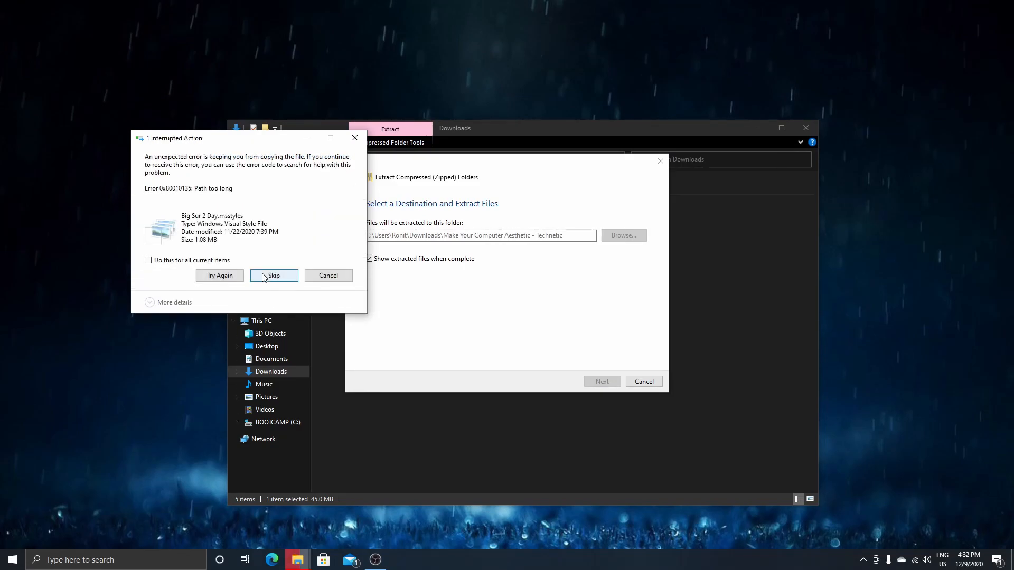
pyautogui.click(264, 276)
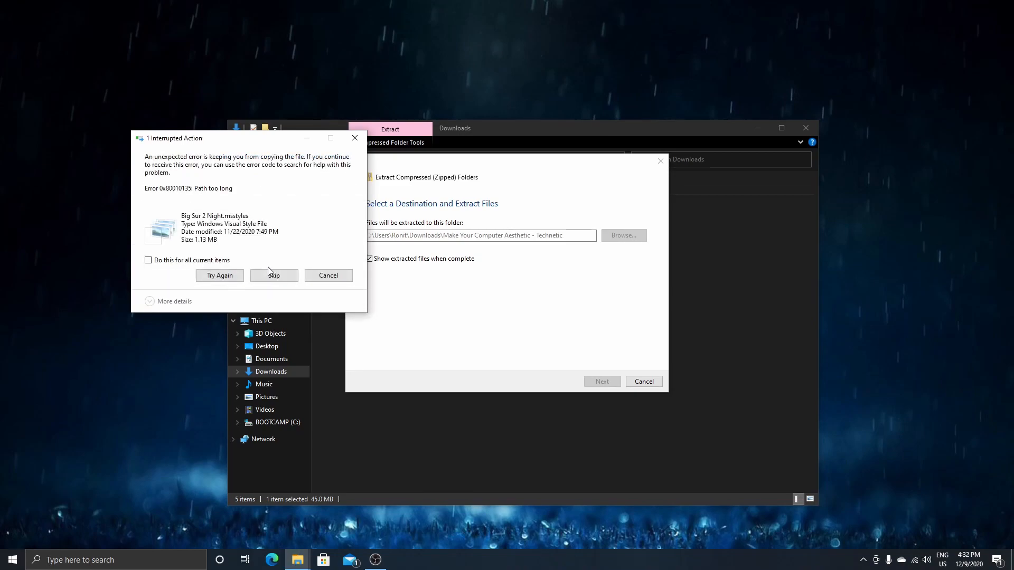
pyautogui.click(273, 280)
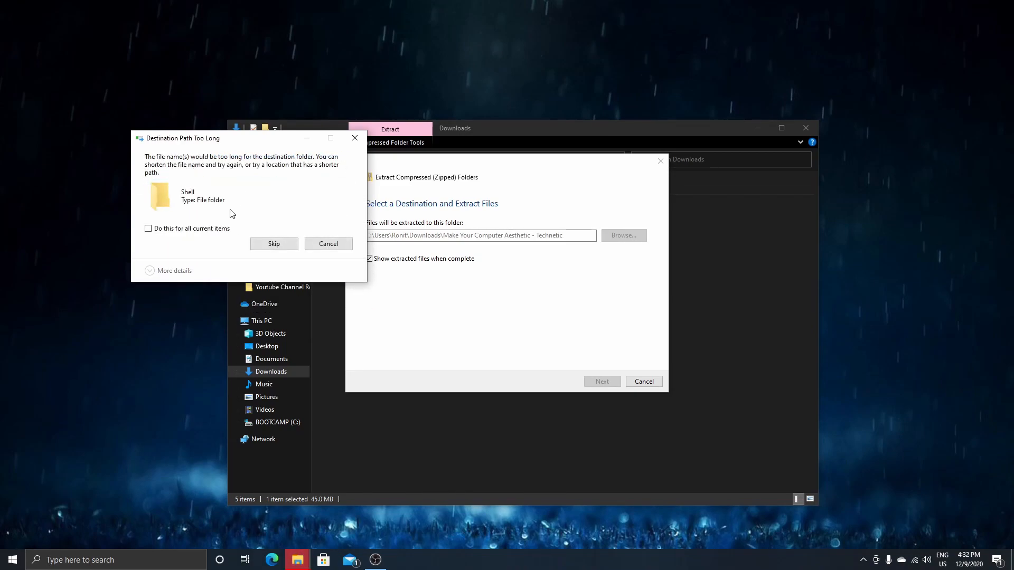
pyautogui.click(272, 245)
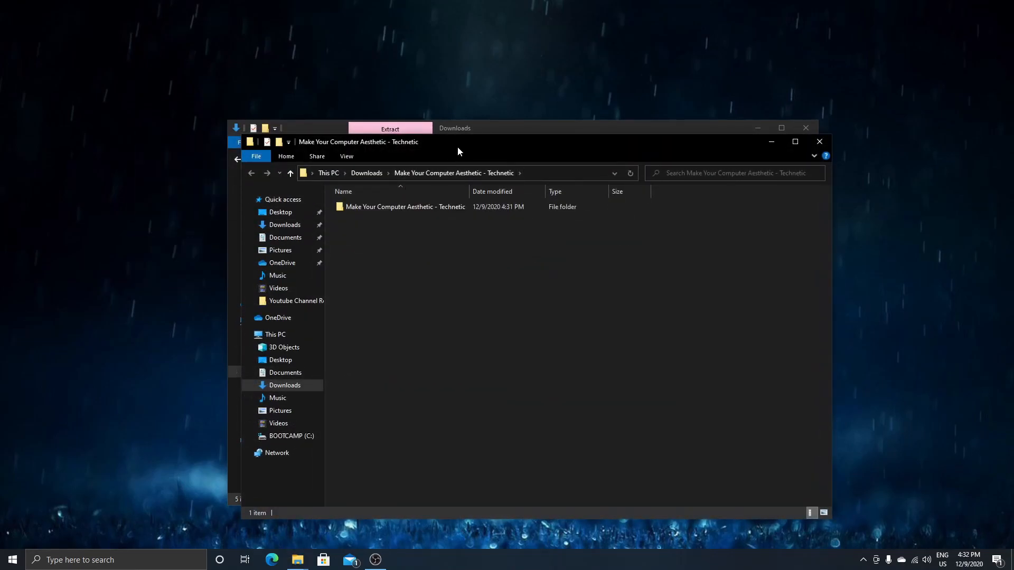
# Minimize the Downloads window and open a second File Explorer window, moving it clear of the extracted folder's window
pyautogui.click(701, 128)
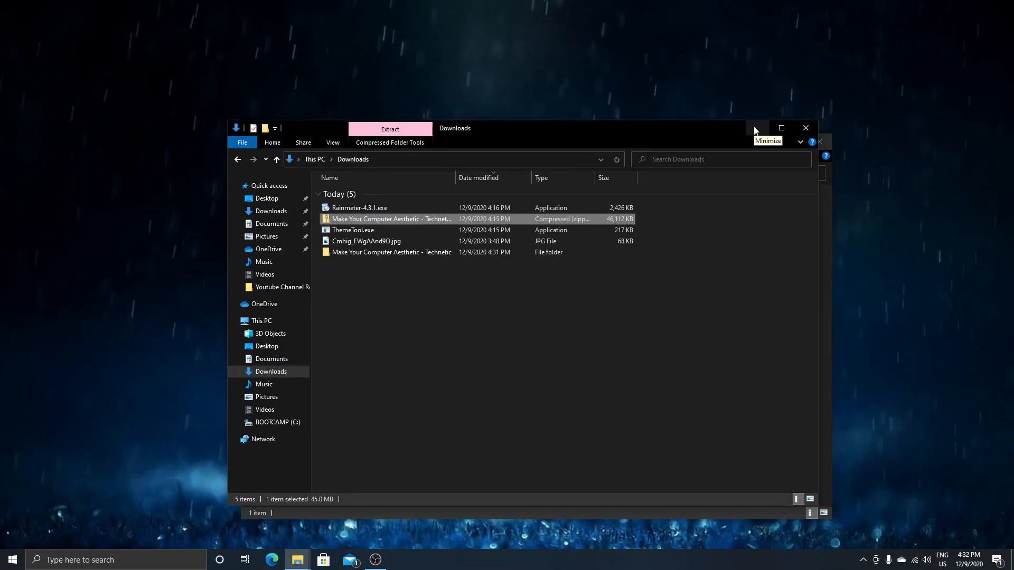
pyautogui.click(754, 127)
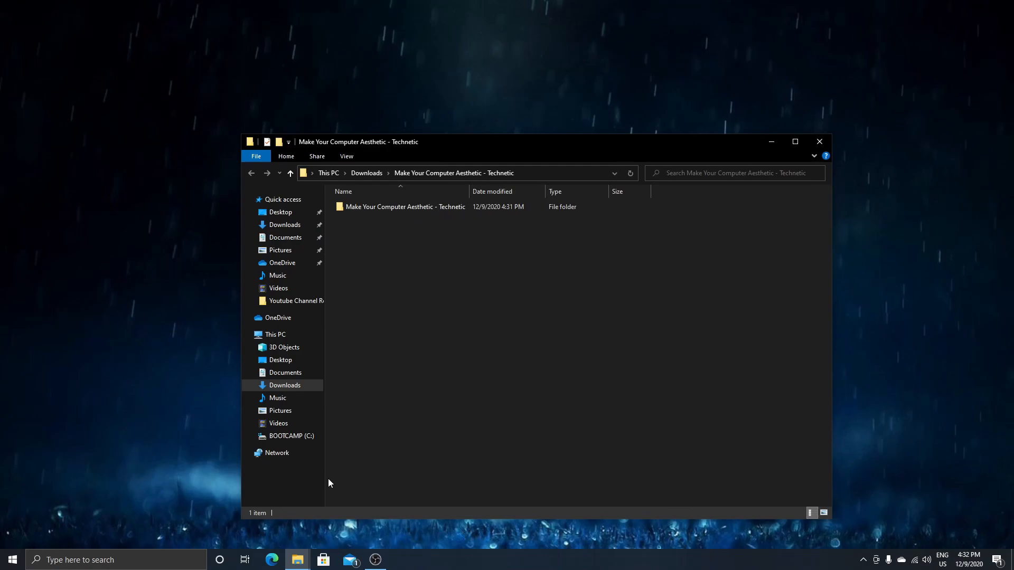
pyautogui.click(294, 566)
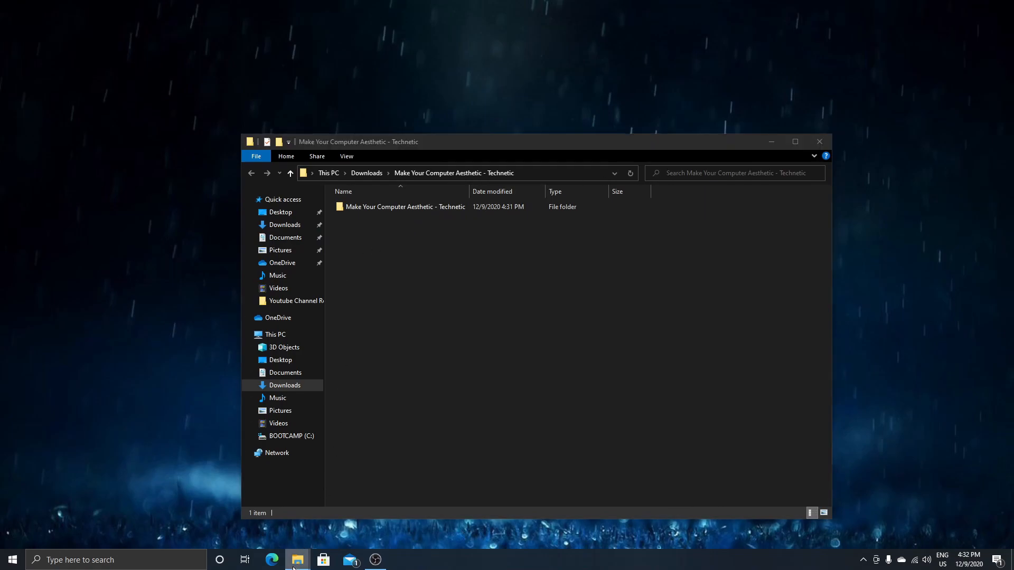
pyautogui.click(303, 503)
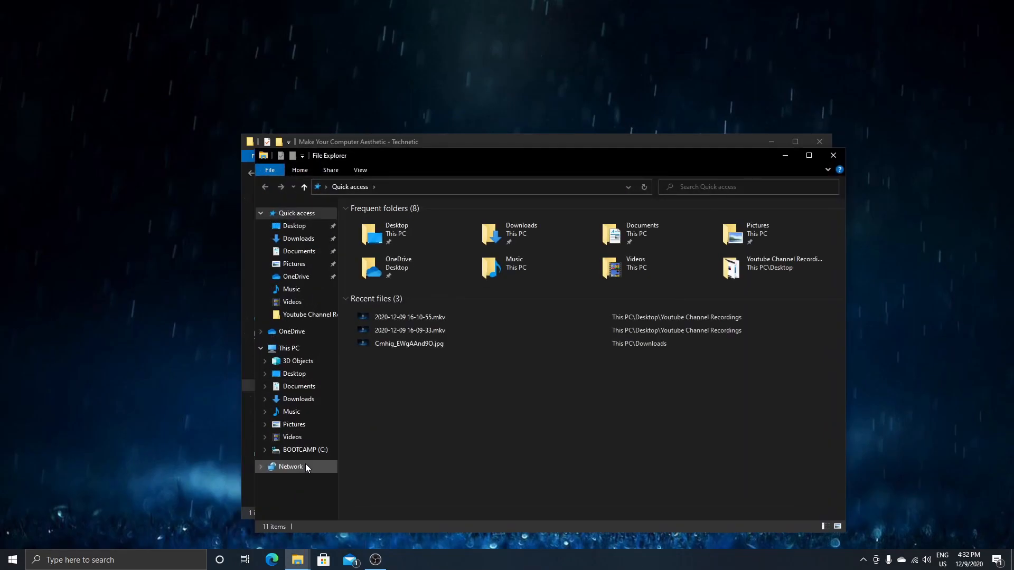
pyautogui.moveTo(428, 158); pyautogui.dragTo(512, 144)
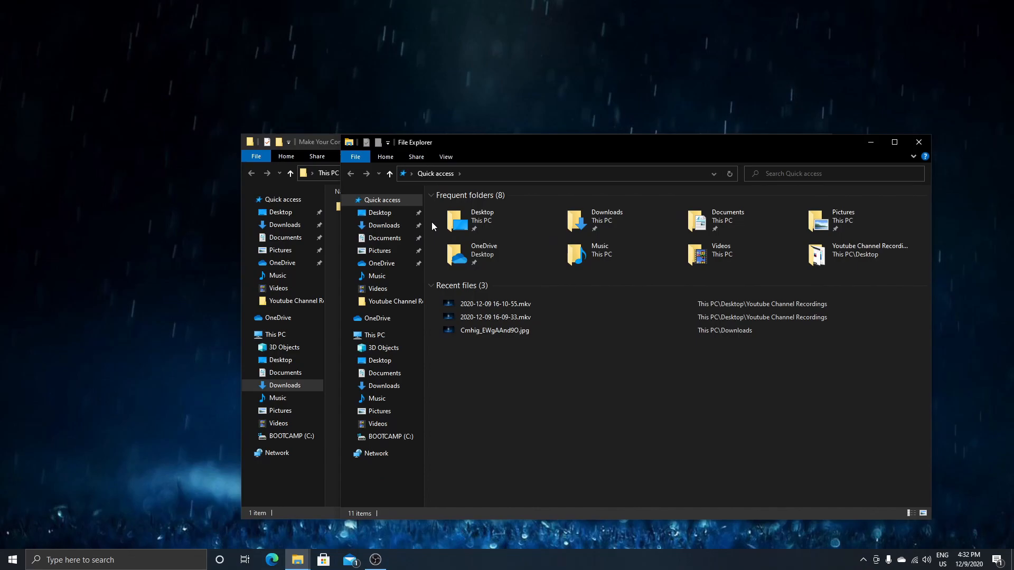
pyautogui.moveTo(471, 146)
pyautogui.mouseDown()
pyautogui.moveTo(487, 136)
pyautogui.moveTo(473, 112)
pyautogui.mouseUp()
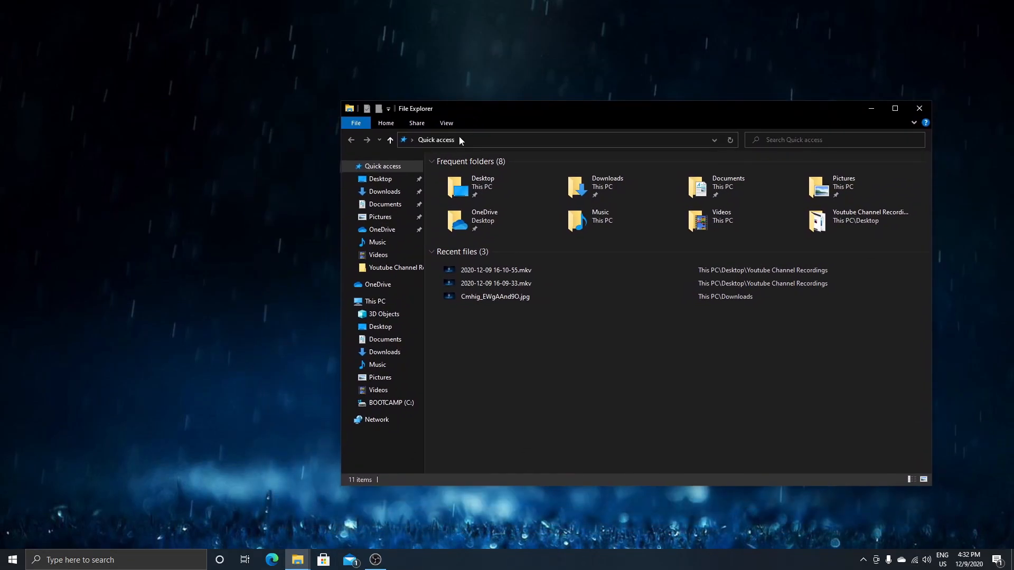
# Go to Windows\Resources\Themes on the BOOTCAMP (C:) drive and delete the existing Big Sur 2 folder
pyautogui.click(384, 404)
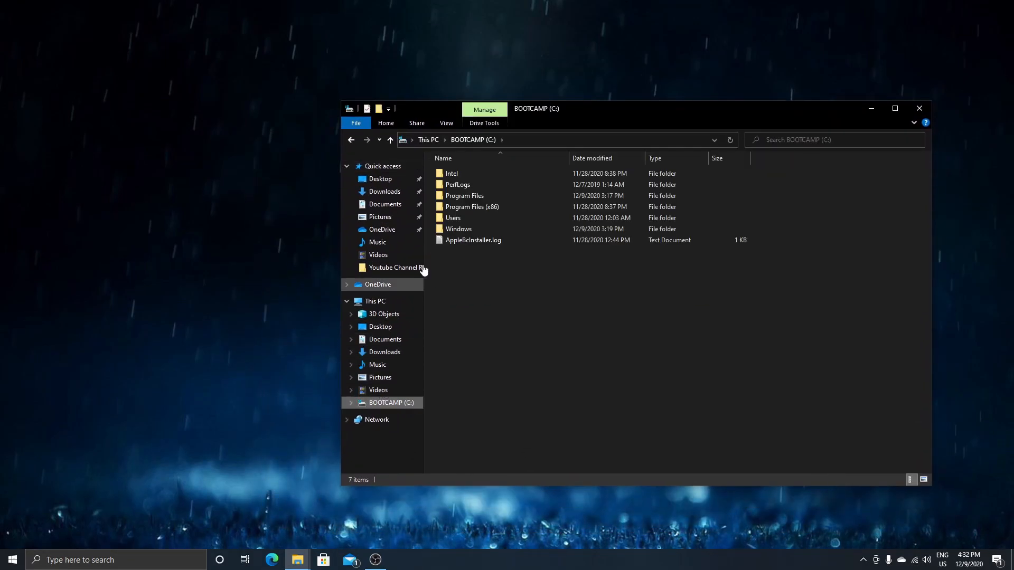
pyautogui.doubleClick(453, 231)
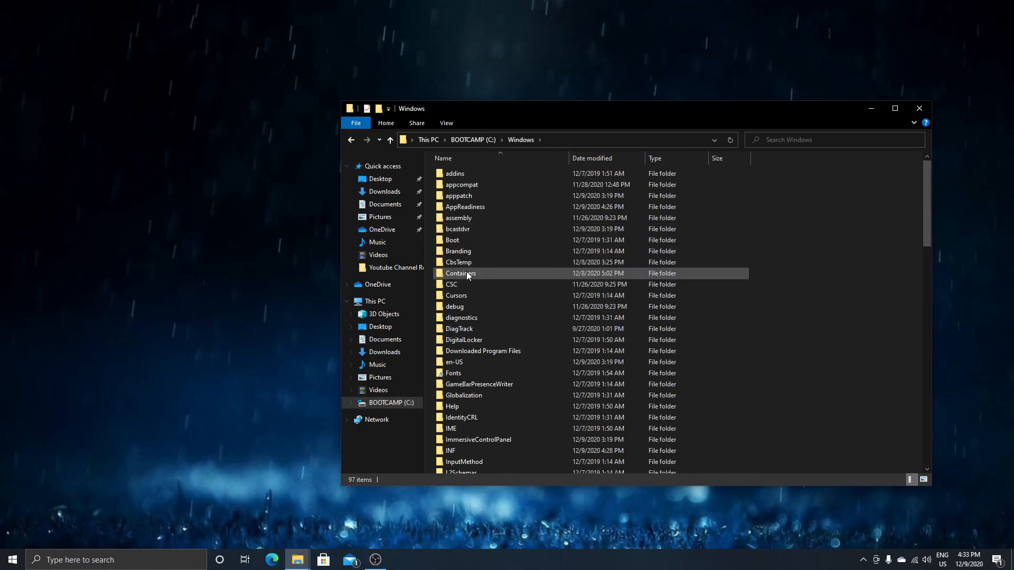
pyautogui.scroll(-15, 467, 272)
pyautogui.scroll(7, 467, 271)
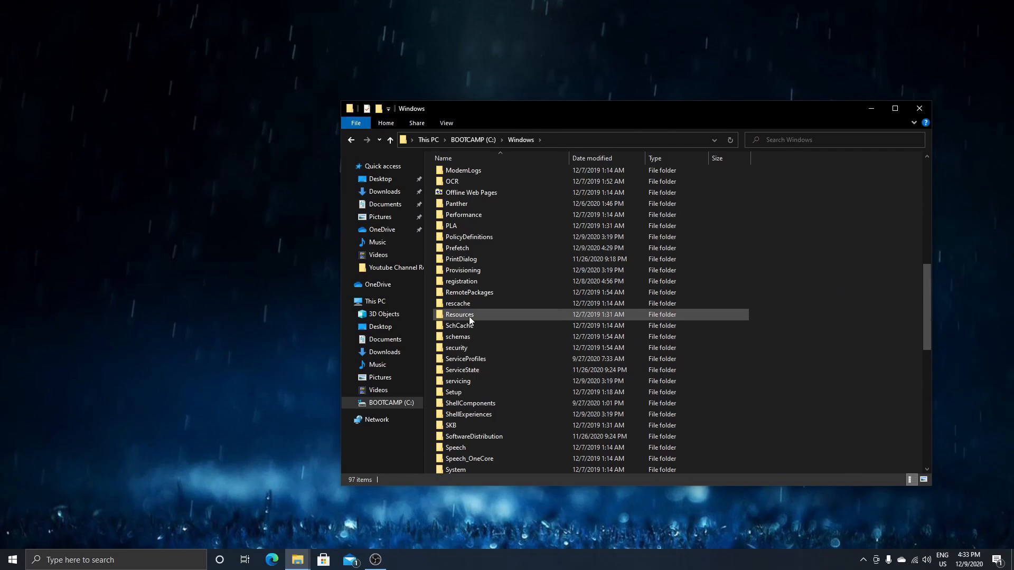
pyautogui.doubleClick(484, 314)
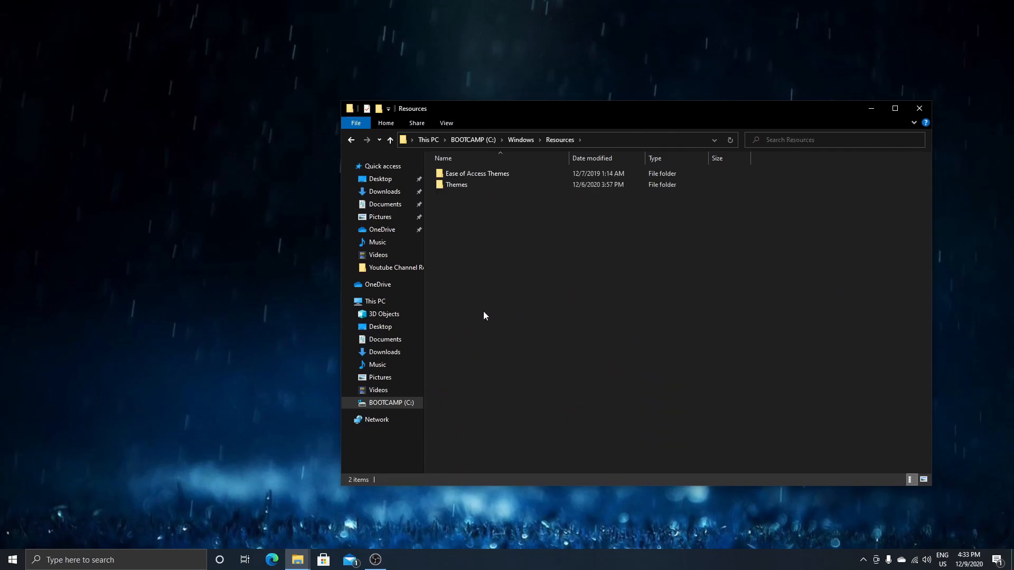
pyautogui.doubleClick(489, 186)
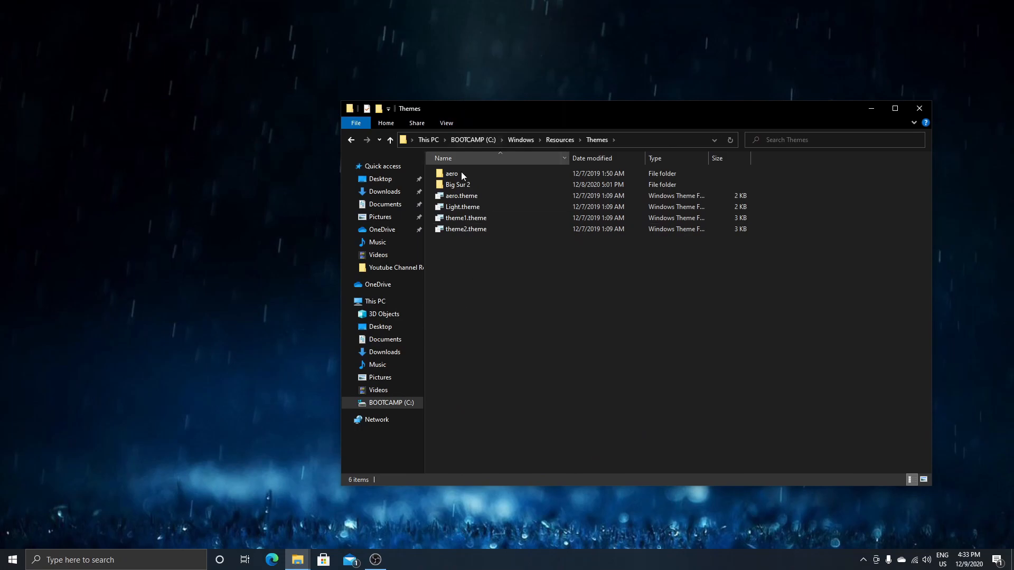
pyautogui.rightClick(466, 183)
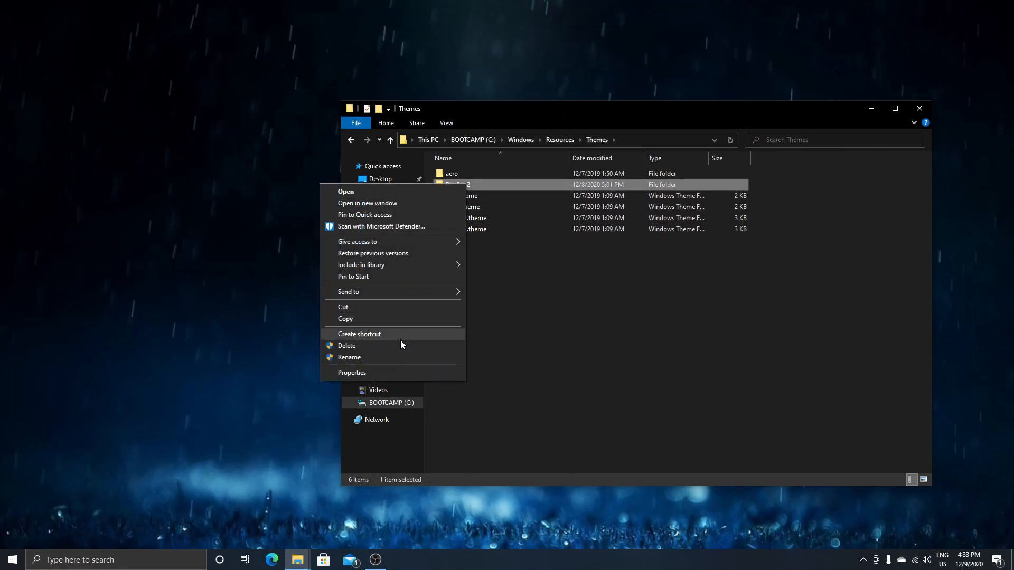
pyautogui.click(400, 345)
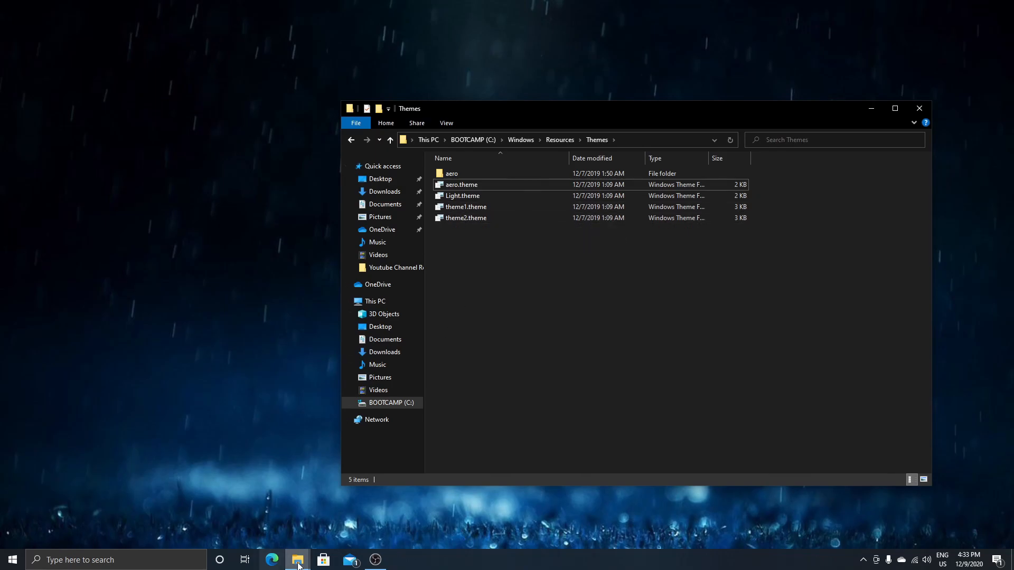
# Place the extracted folder's window beside the Themes window and open its Patcher and Theme folder
pyautogui.moveTo(298, 559)
pyautogui.click(307, 522)
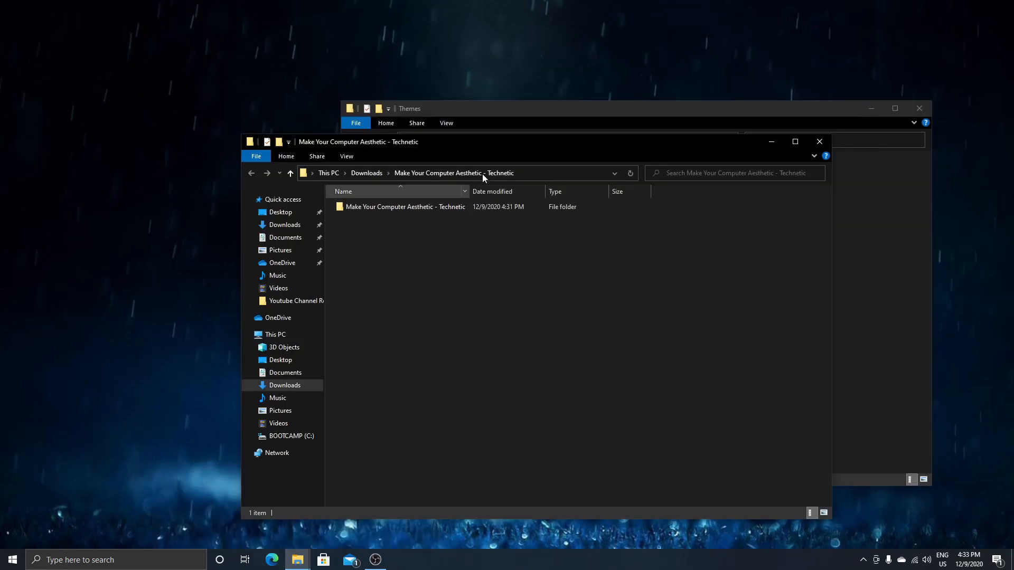
pyautogui.moveTo(452, 138); pyautogui.dragTo(337, 95)
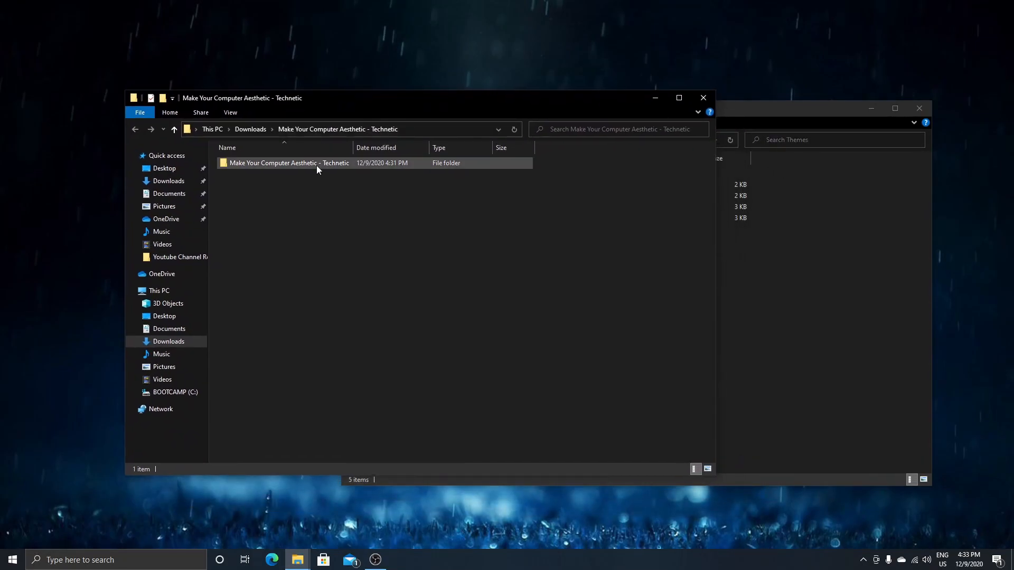
pyautogui.doubleClick(316, 166)
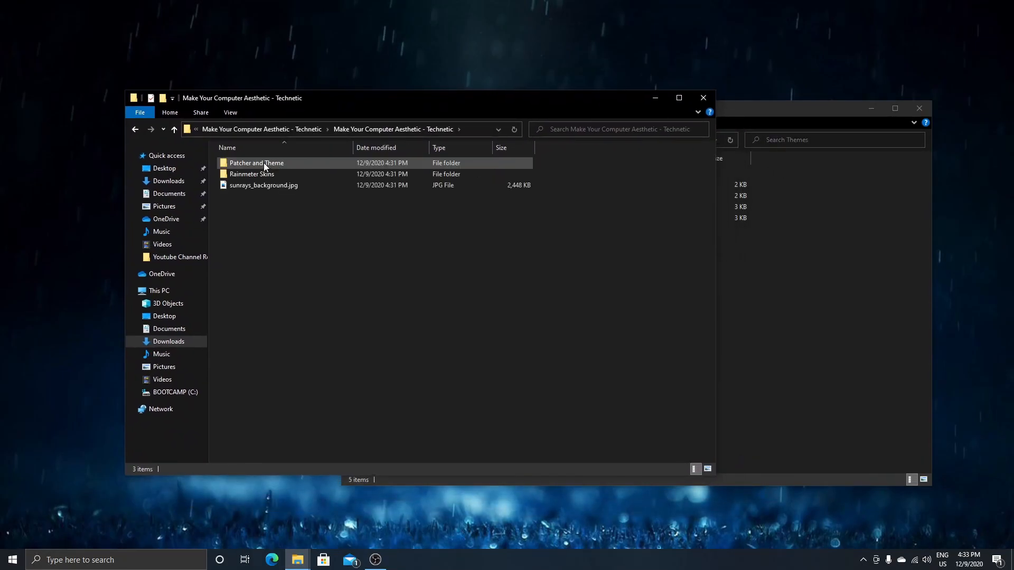
pyautogui.doubleClick(248, 163)
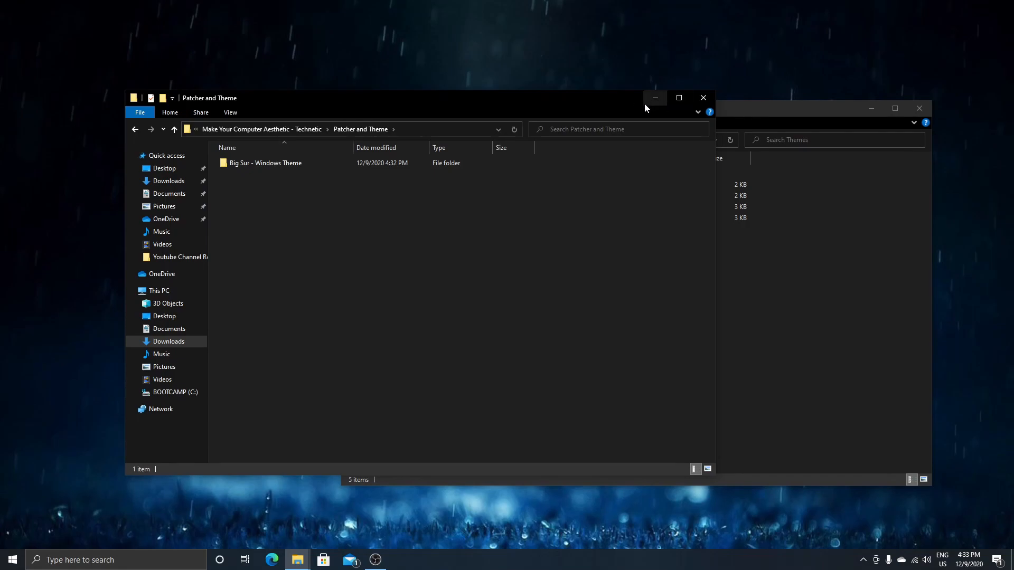
pyautogui.click(831, 190)
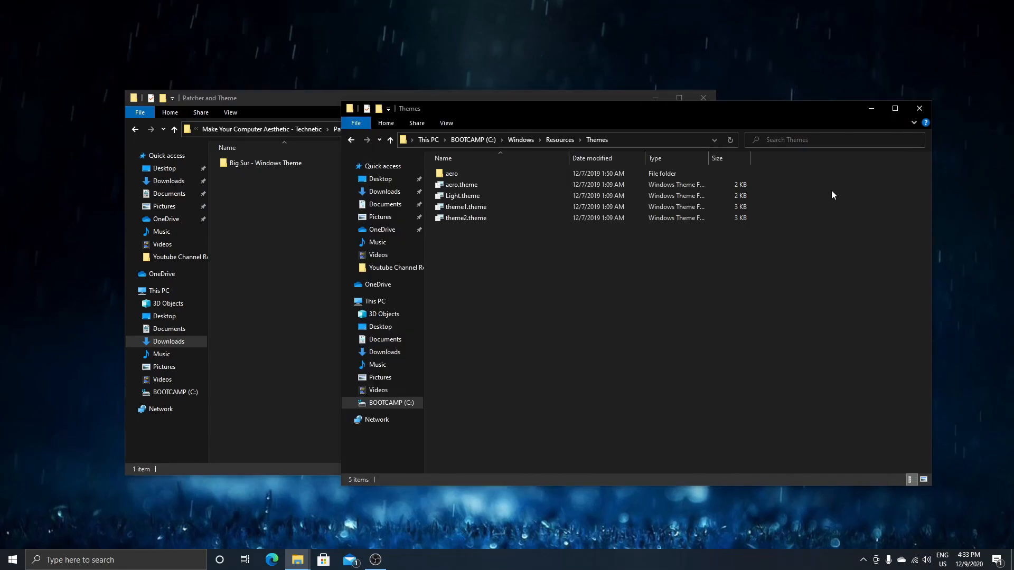
pyautogui.click(325, 250)
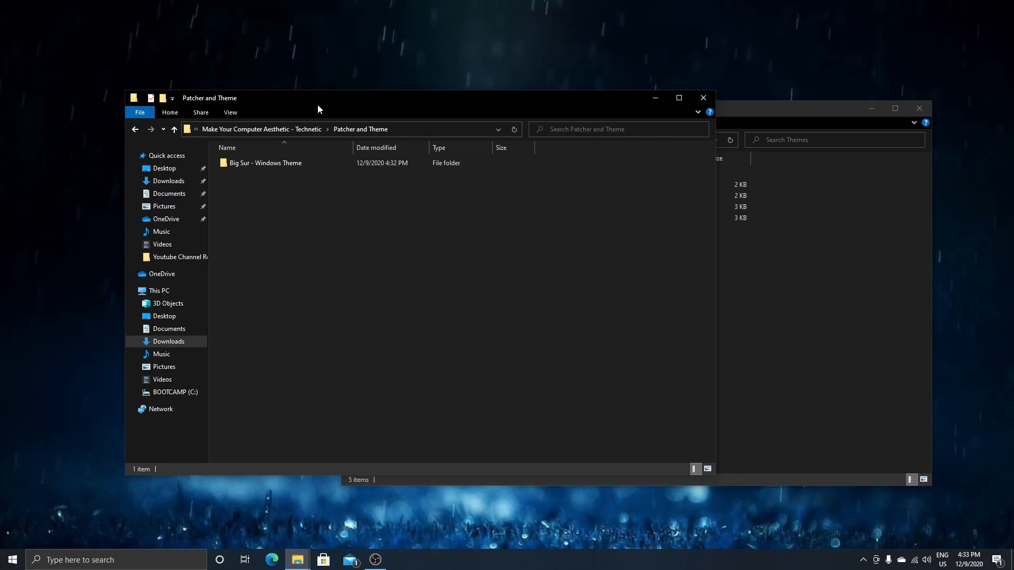
# Open the Thin Taskbar folder under Big Sur - Windows Theme and Windows 10 Themes FINAL (BUILD 1903-2009)
pyautogui.doubleClick(239, 163)
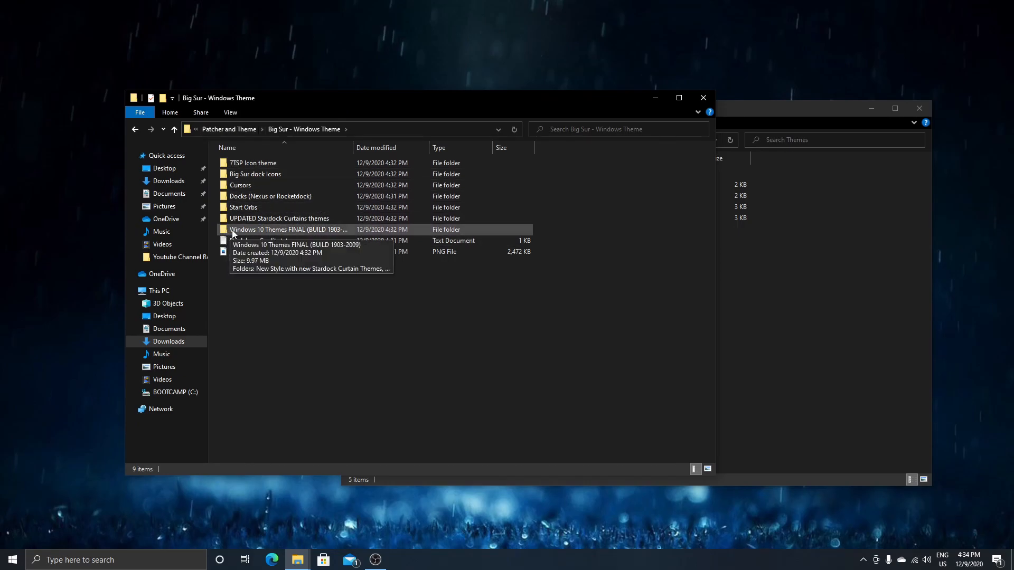
pyautogui.doubleClick(232, 229)
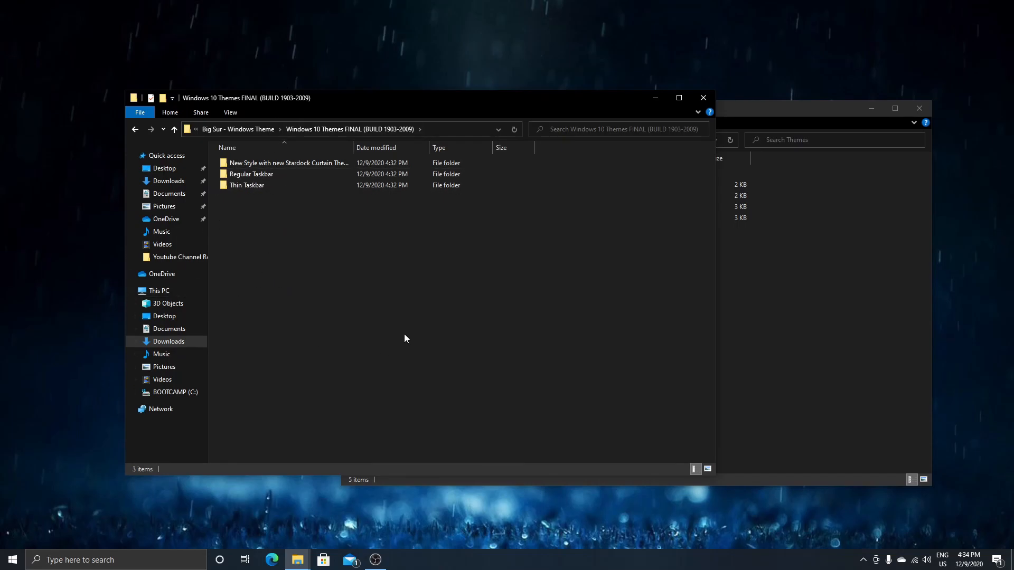
pyautogui.click(753, 311)
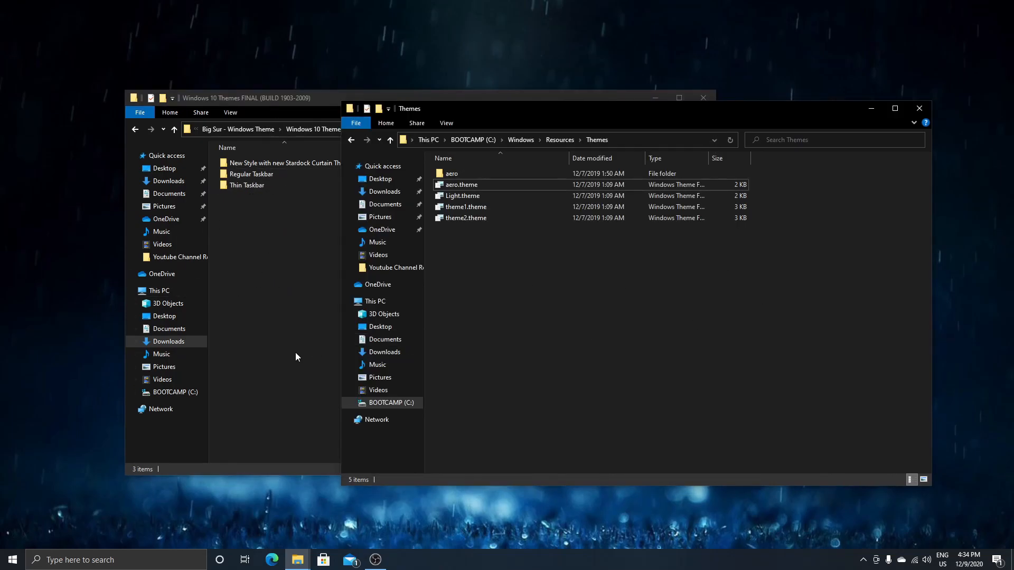
pyautogui.click(296, 353)
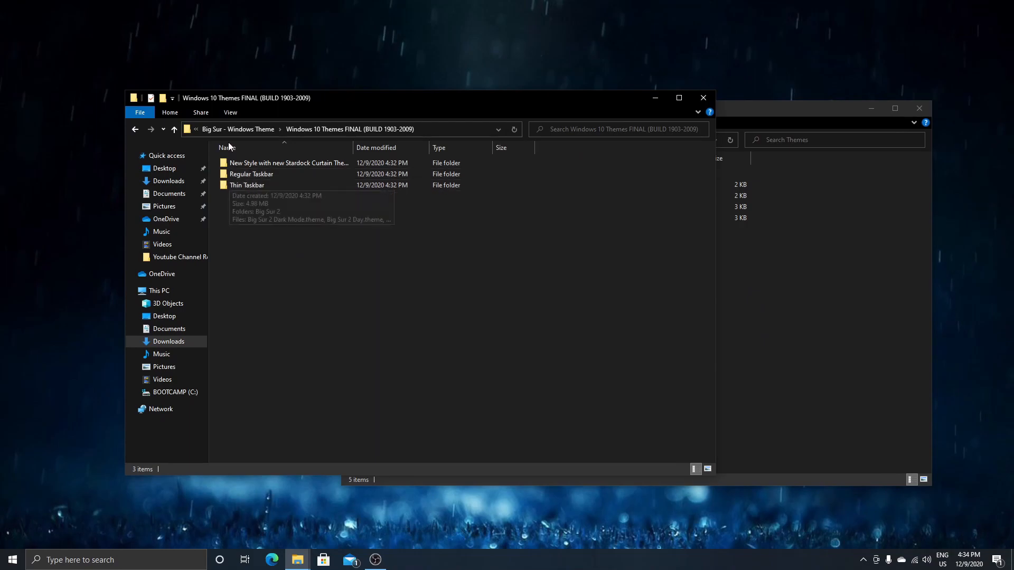
pyautogui.doubleClick(266, 187)
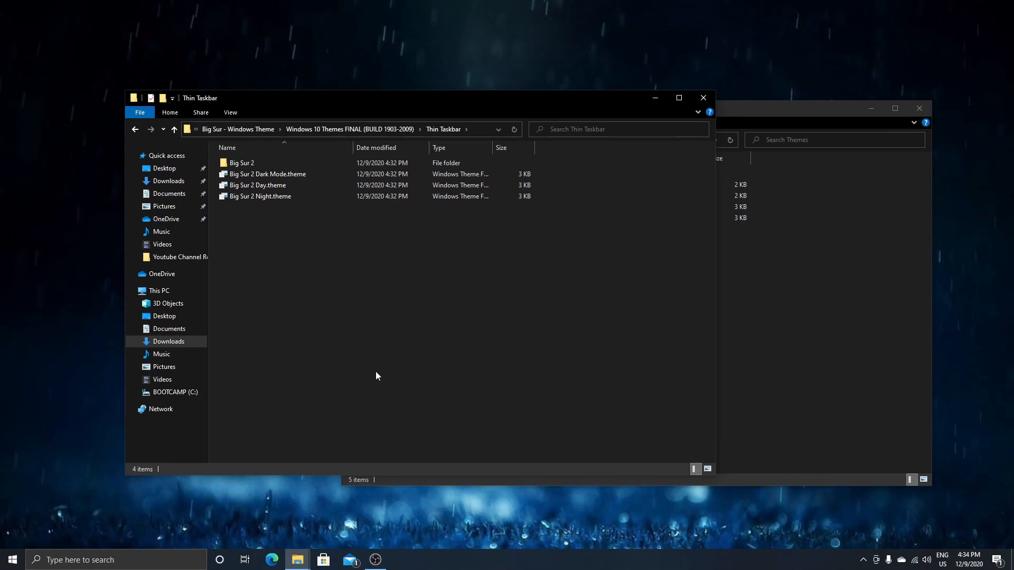
# Copy the Big Sur 2 folder and its three theme files from Thin Taskbar into Windows\Resources\Themes, granting administrator permission for all items
pyautogui.moveTo(427, 354); pyautogui.dragTo(374, 157)
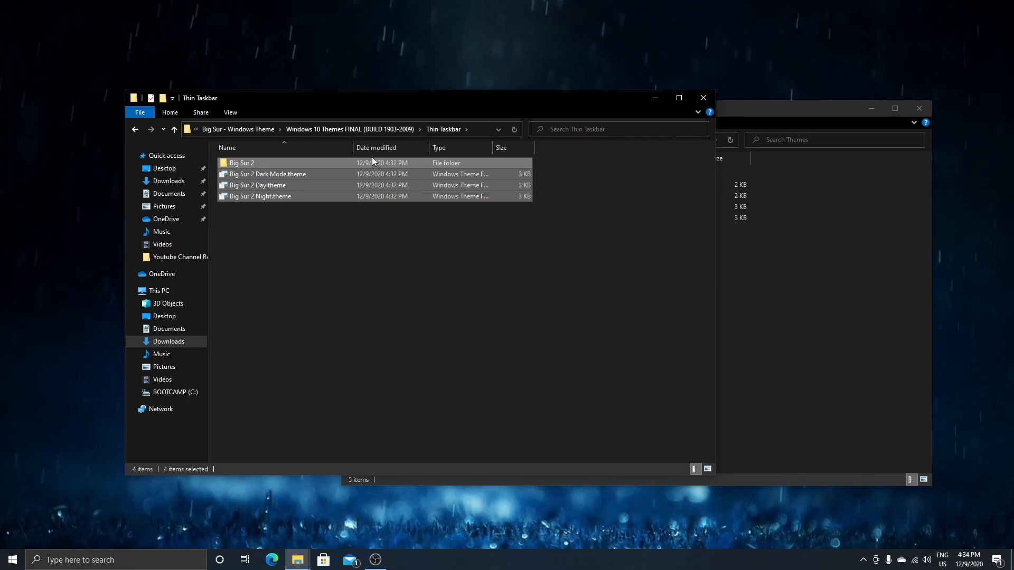
pyautogui.rightClick(370, 167)
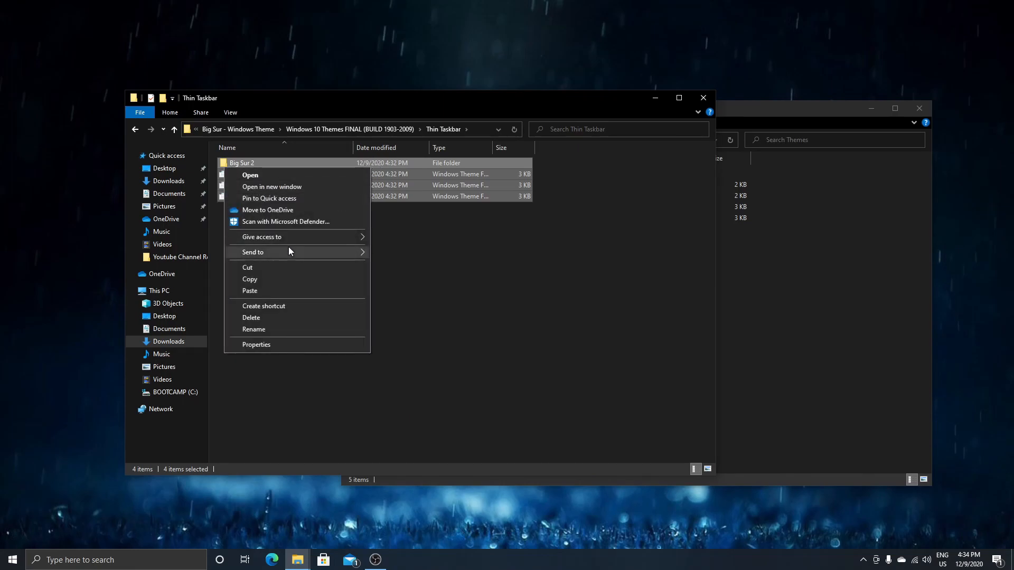
pyautogui.click(277, 275)
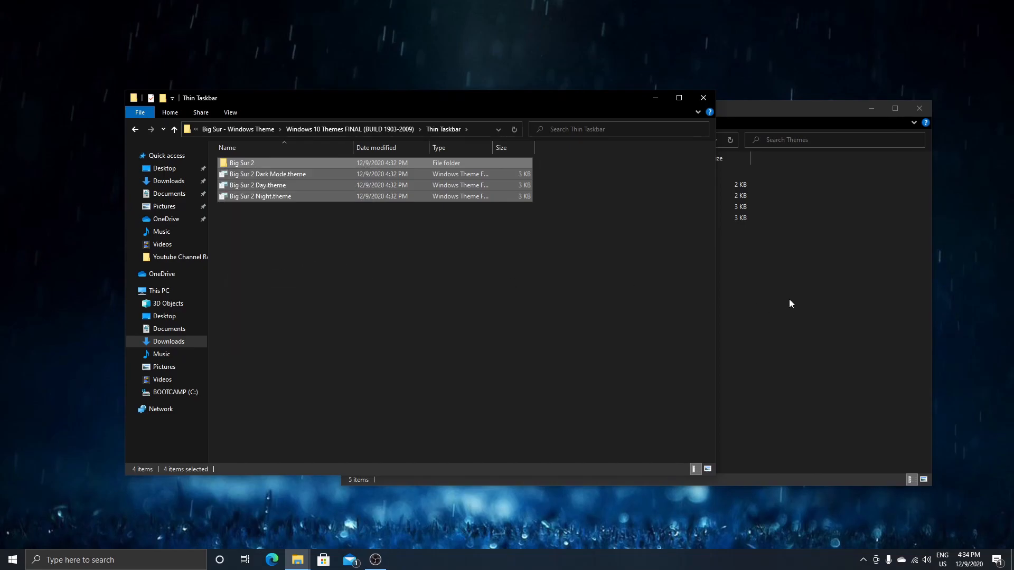
pyautogui.click(882, 309)
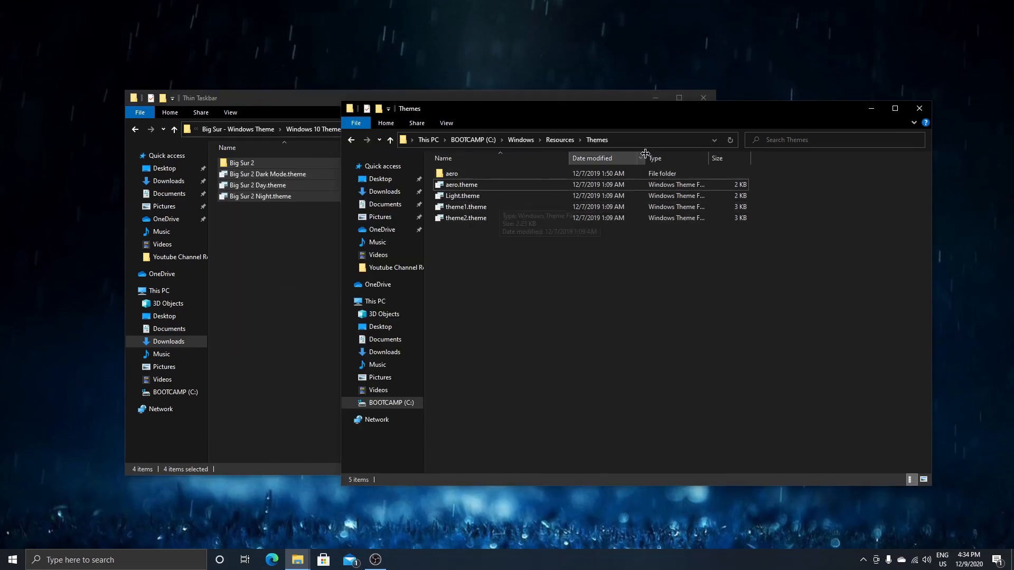
pyautogui.rightClick(501, 259)
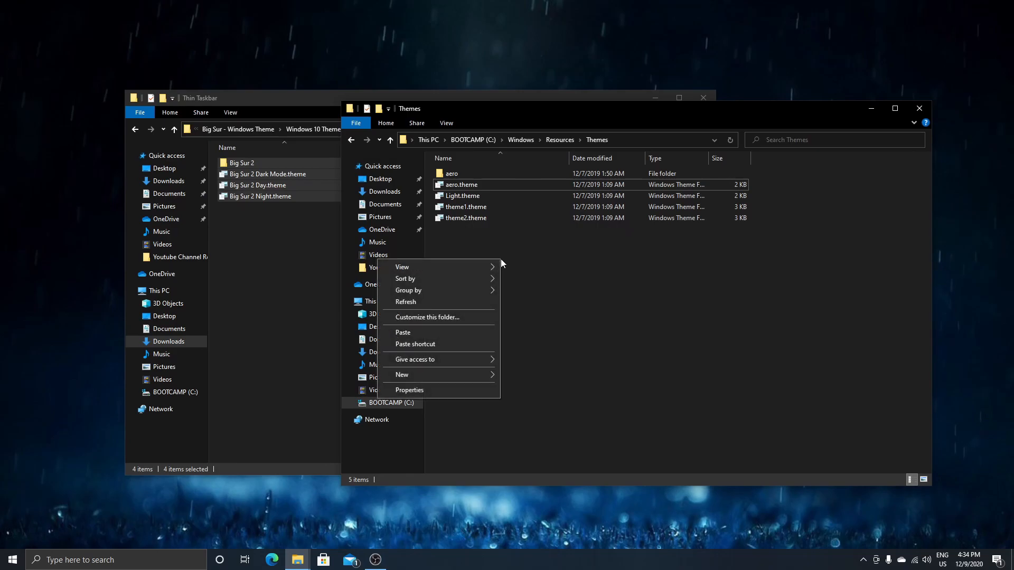
pyautogui.click(463, 334)
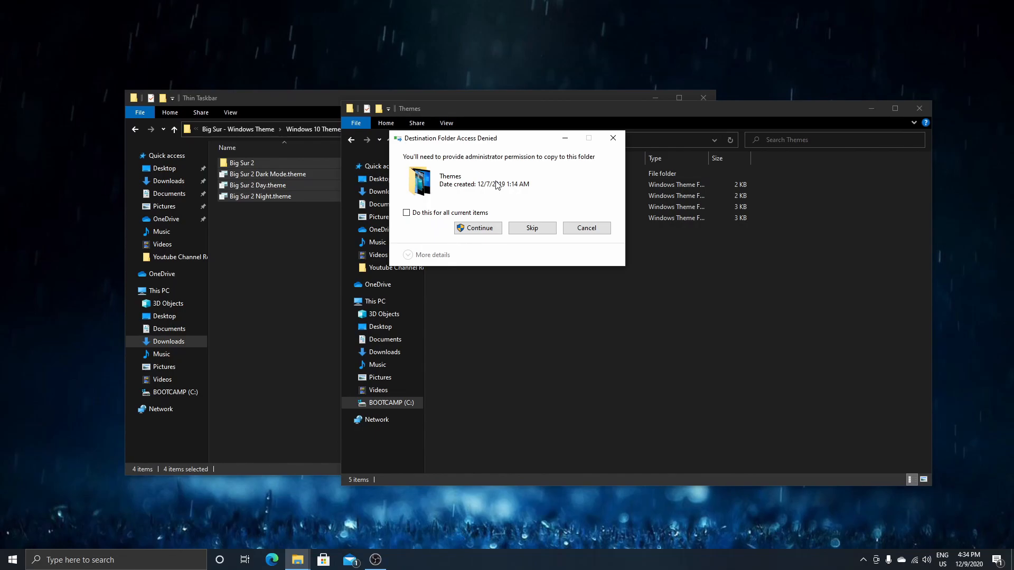
pyautogui.click(405, 213)
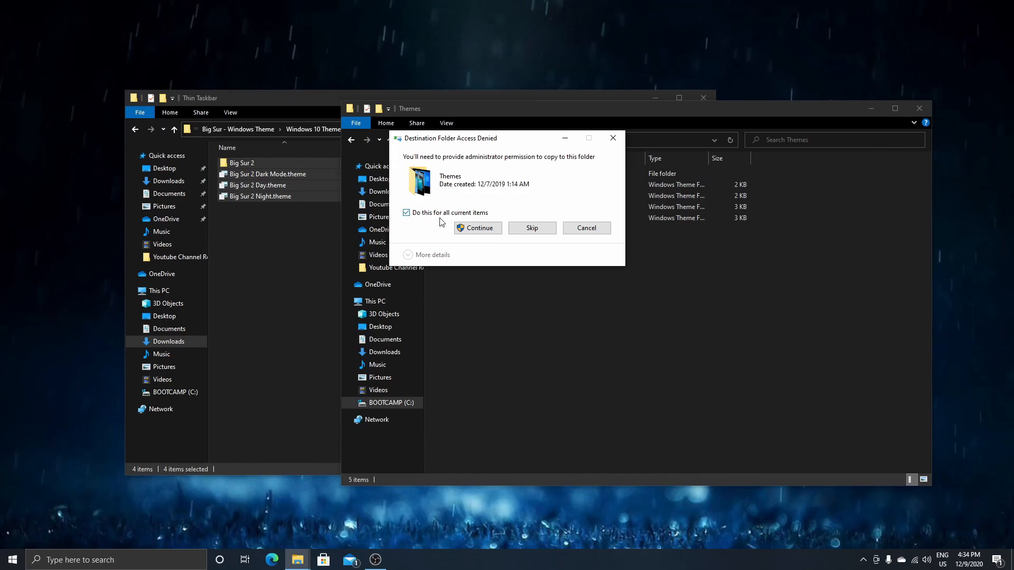
pyautogui.click(476, 232)
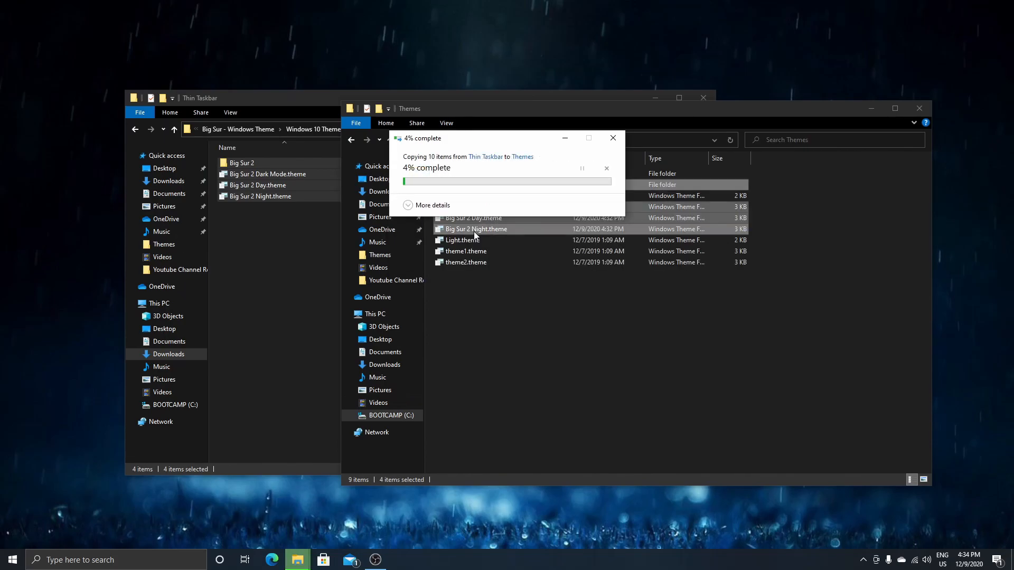
pyautogui.click(487, 357)
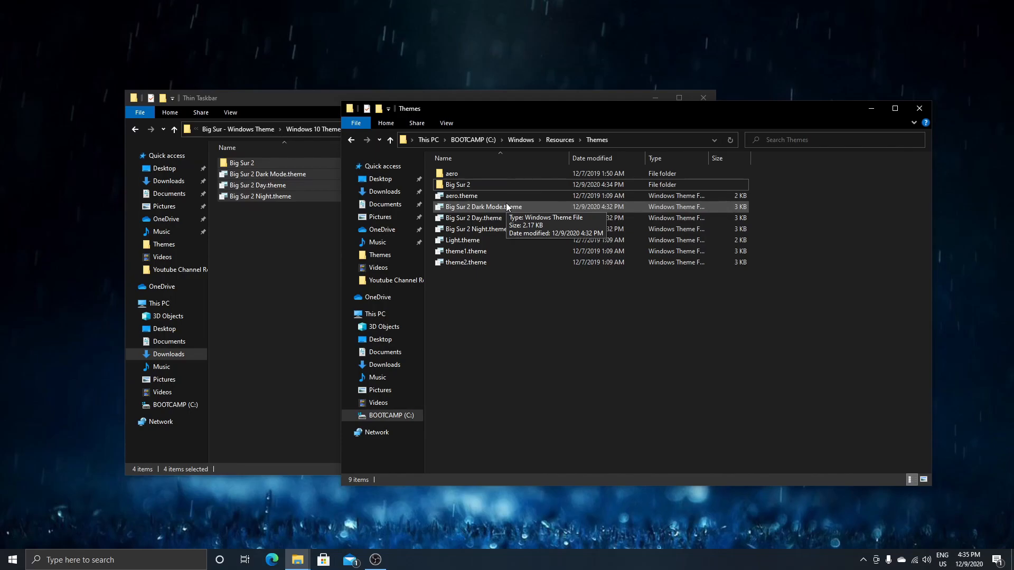
# Return the Thin Taskbar window to the Make Your Computer Aesthetic - Technetic folder and open Rainmeter Skins
pyautogui.click(301, 251)
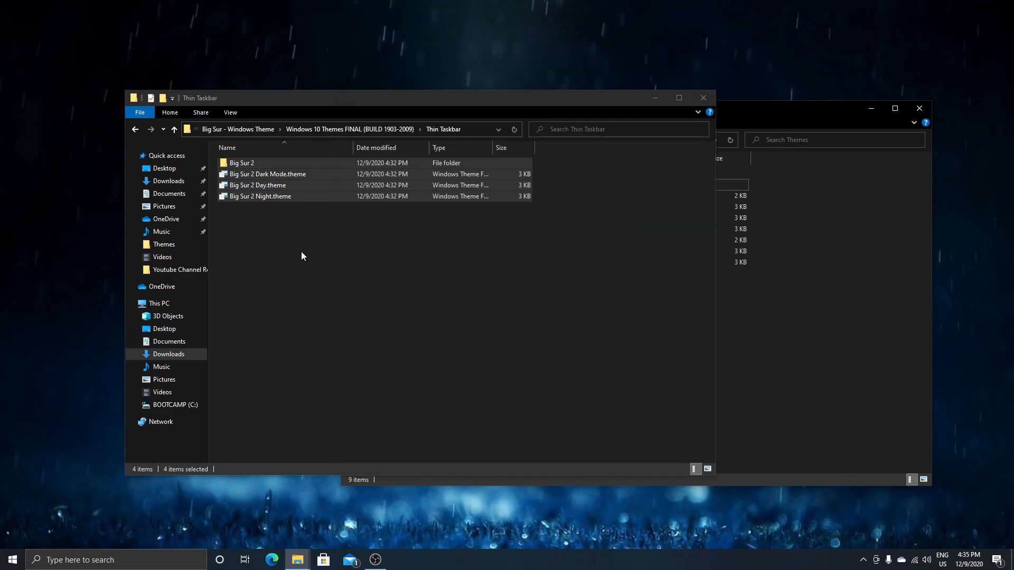
pyautogui.click(195, 130)
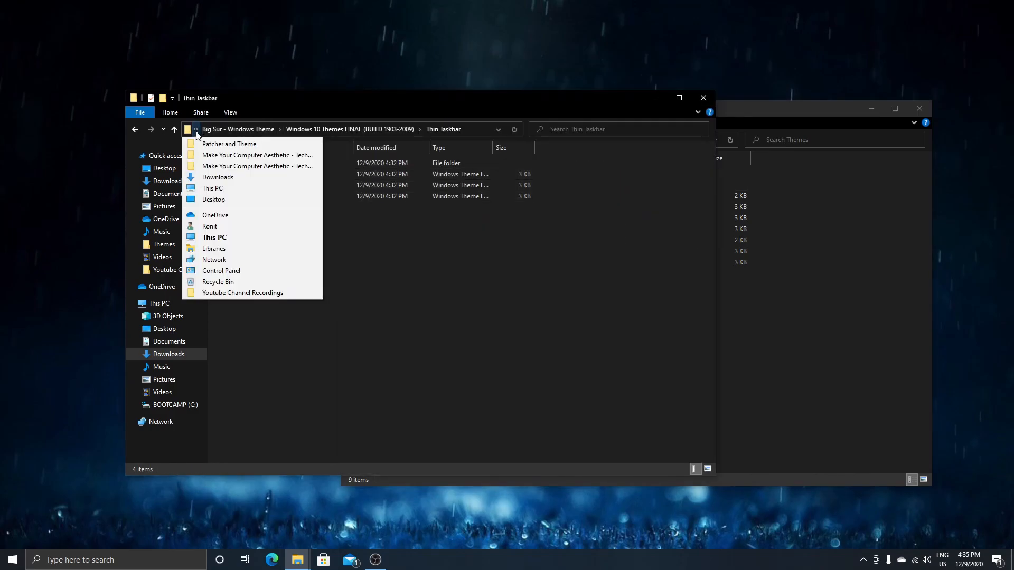
pyautogui.click(220, 156)
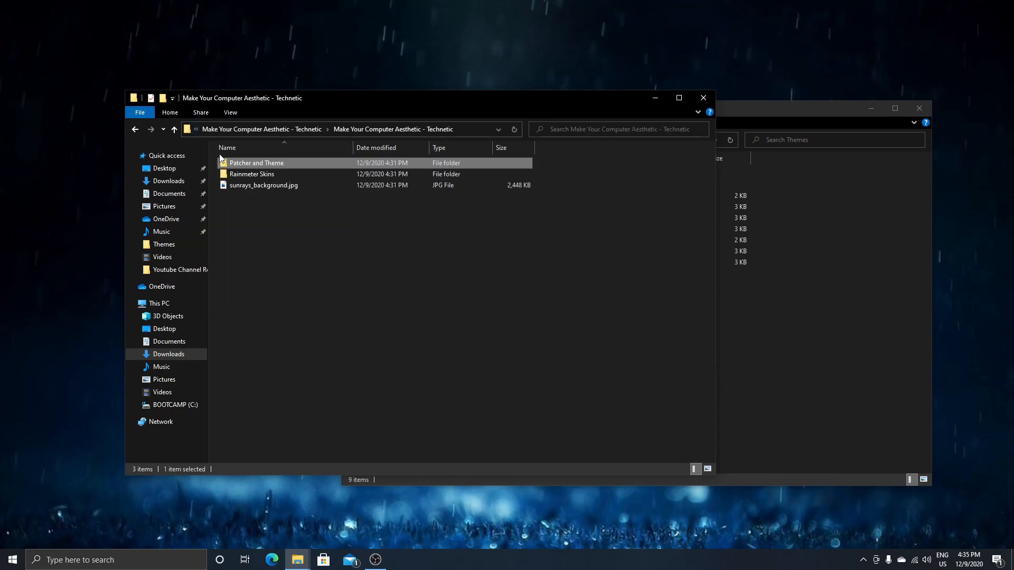
pyautogui.click(273, 314)
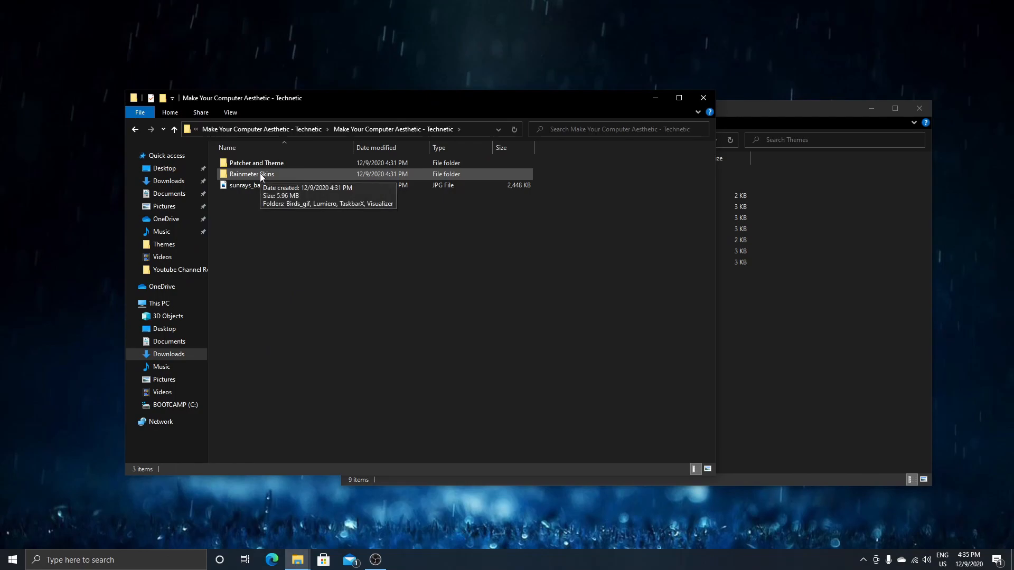
pyautogui.doubleClick(305, 174)
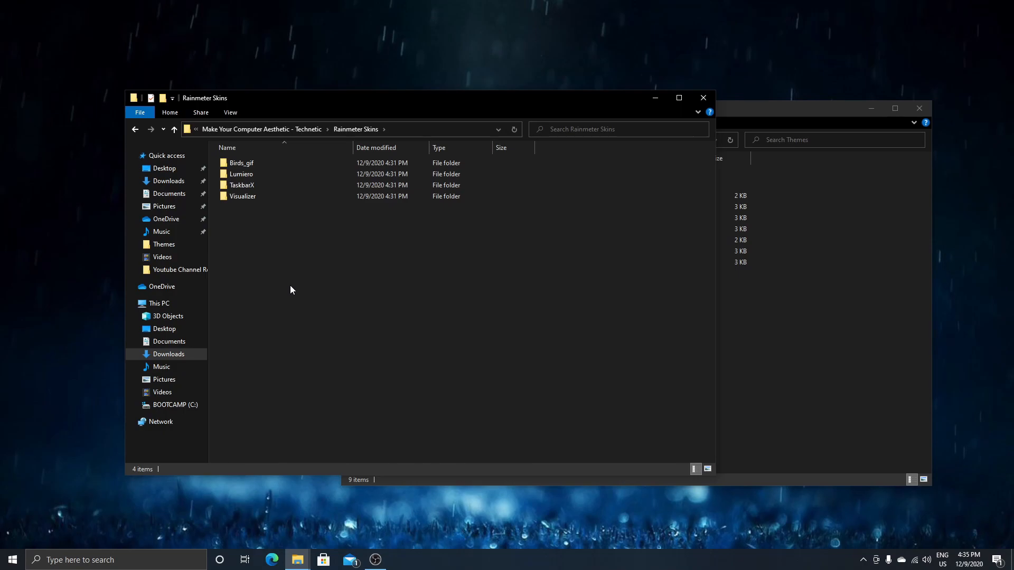
# Copy the Lumiero, TaskbarX and Visualizer folders
pyautogui.moveTo(354, 402); pyautogui.dragTo(267, 172)
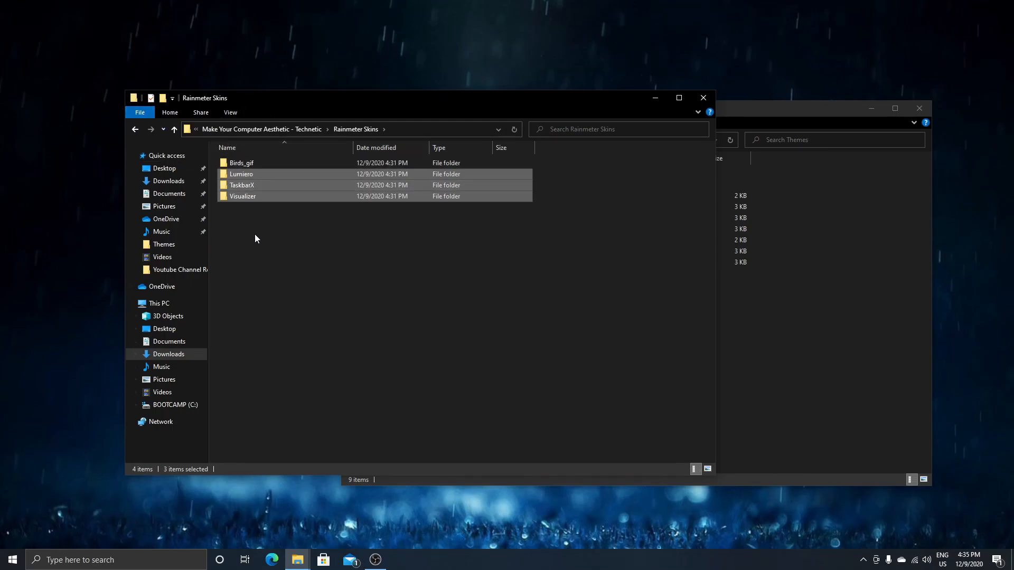
pyautogui.rightClick(279, 181)
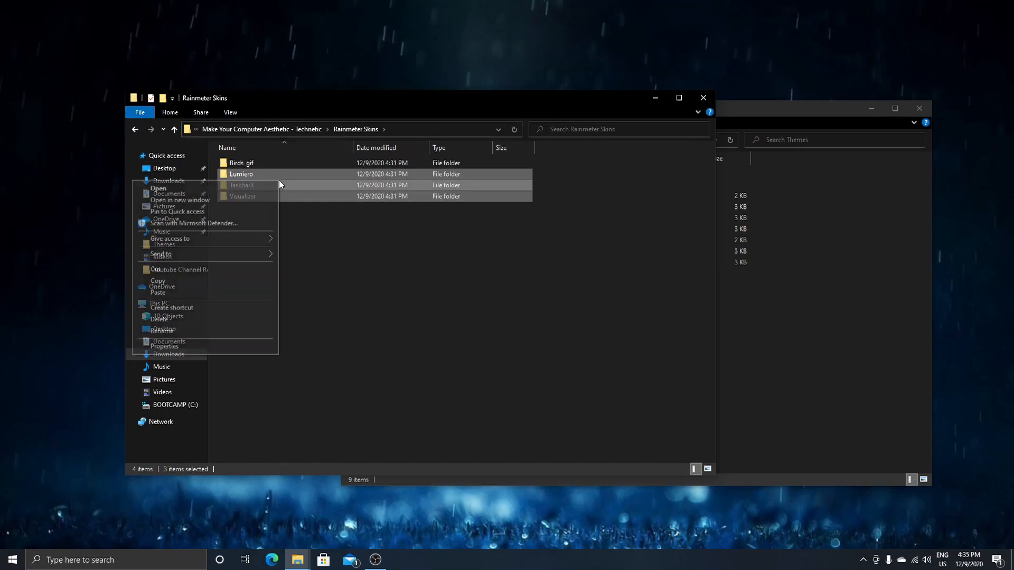
pyautogui.click(222, 282)
# Paste the copied skin folders into Documents\Rainmeter\Skins using the Themes window, and close the Rainmeter Skins window
pyautogui.click(790, 348)
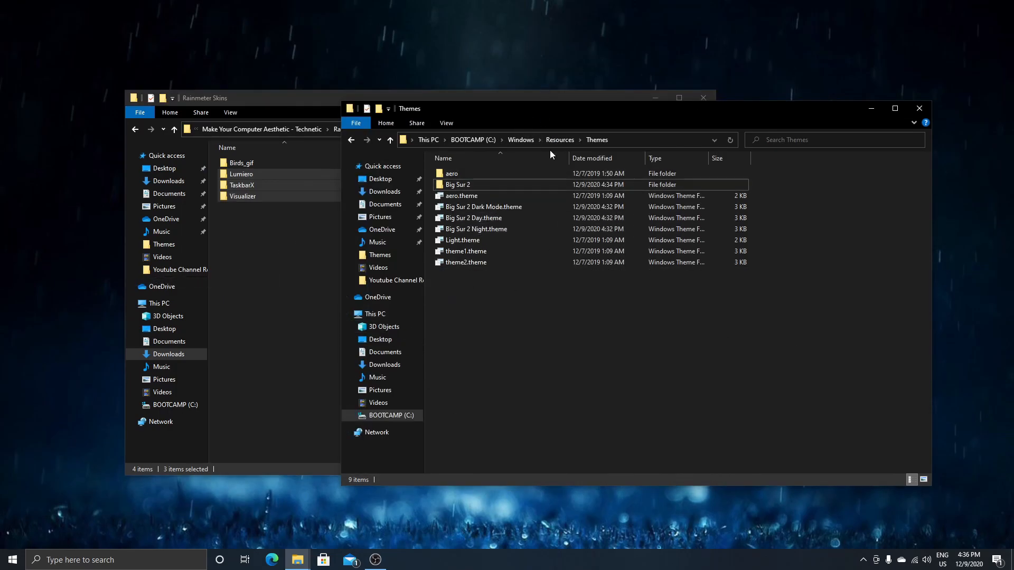
pyautogui.click(385, 351)
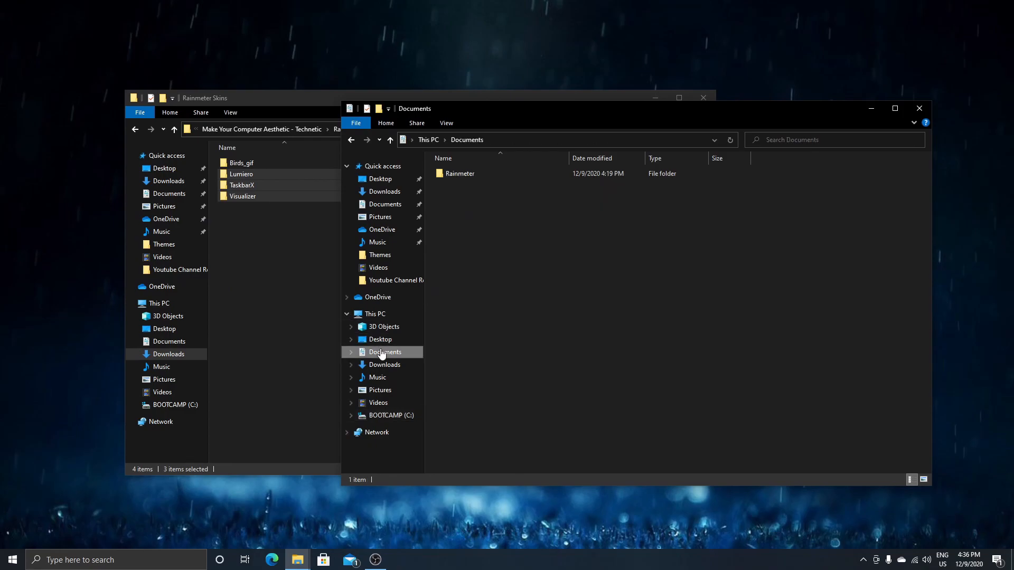
pyautogui.doubleClick(493, 170)
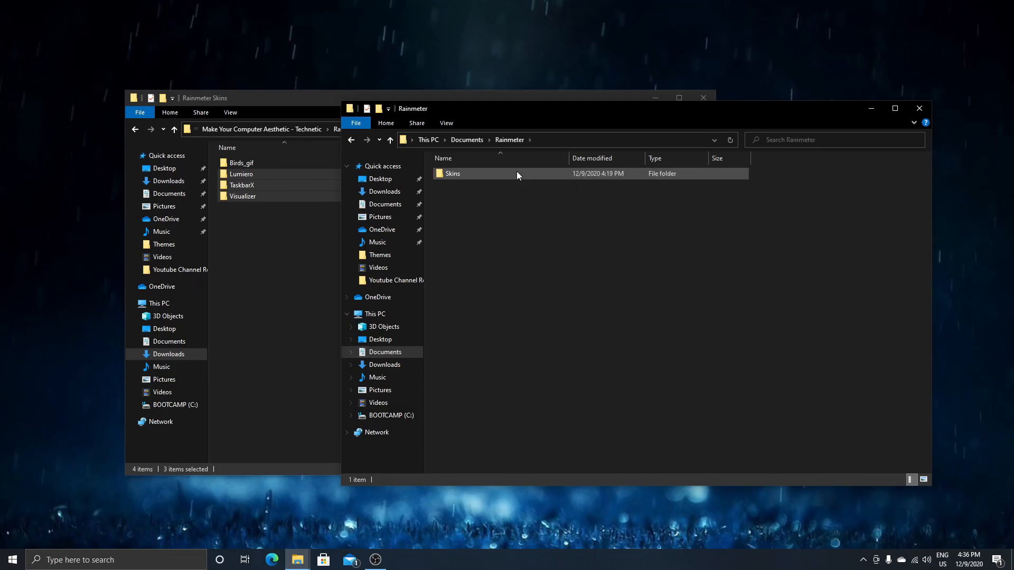
pyautogui.doubleClick(490, 175)
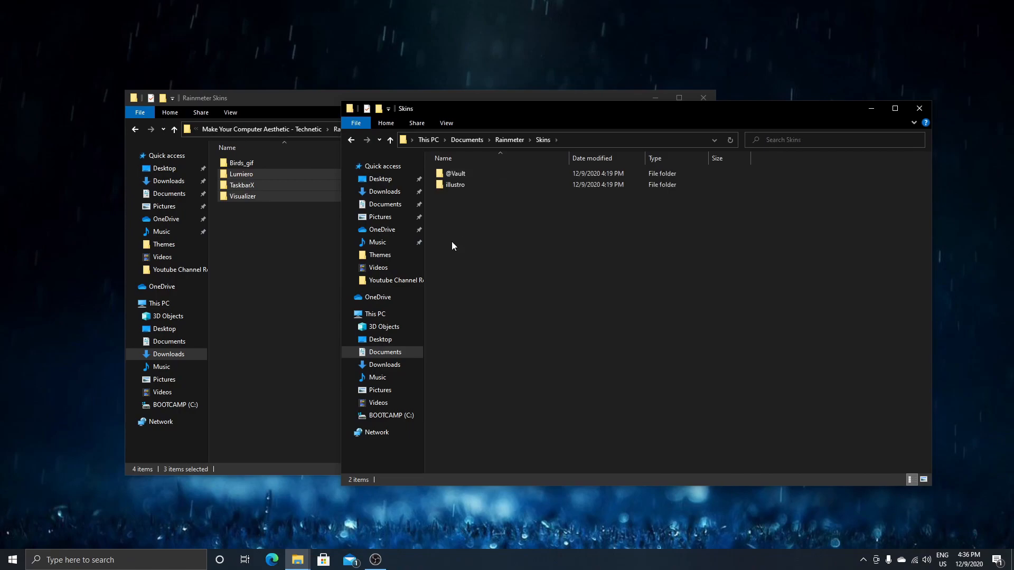
pyautogui.rightClick(522, 231)
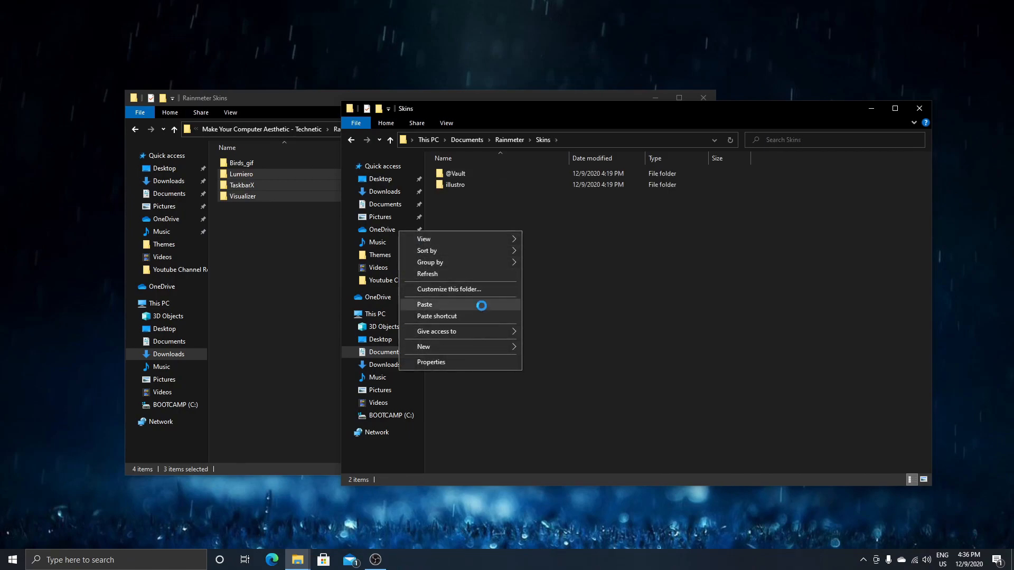
pyautogui.click(481, 305)
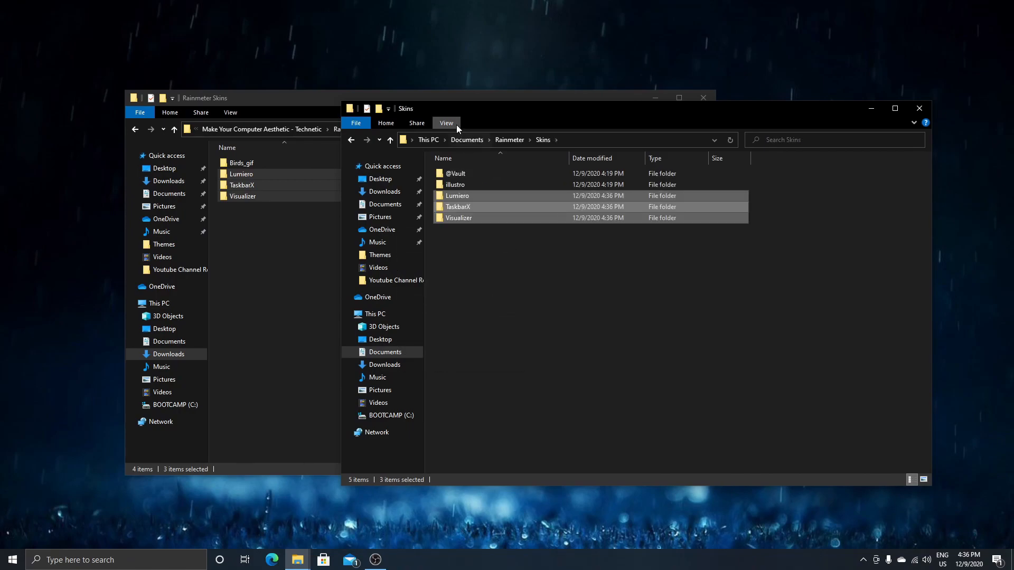
pyautogui.click(315, 281)
pyautogui.click(703, 95)
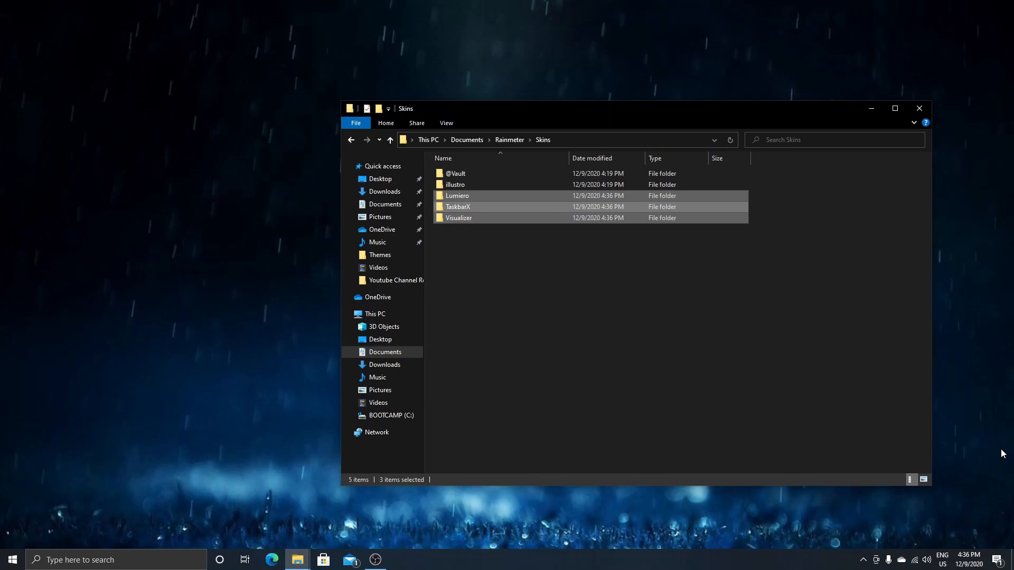
# Refresh all skins in Manage Rainmeter, expand the Lumiero, TaskbarX and Visualizer folders to check their contents, and close the manager
pyautogui.click(863, 560)
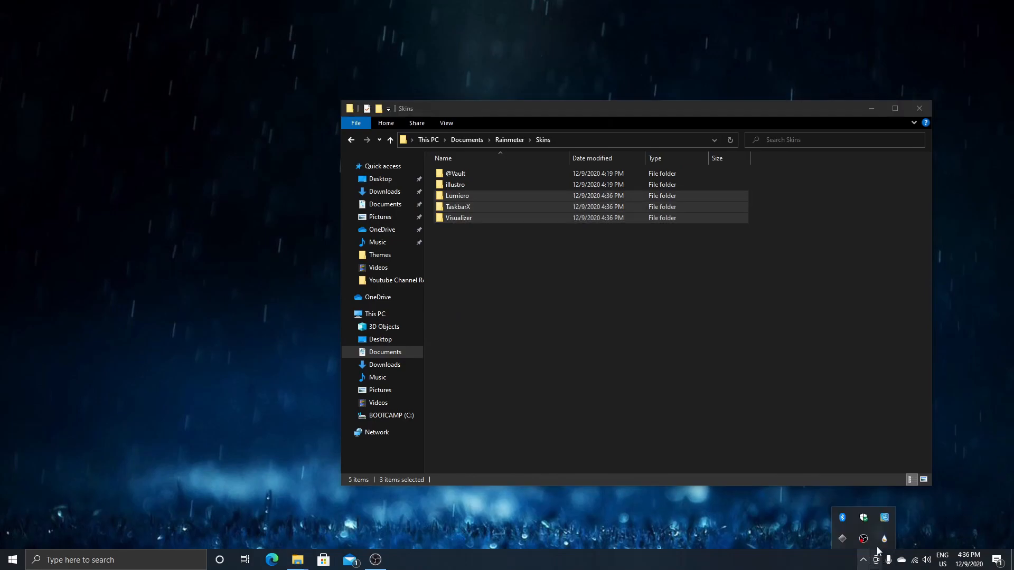
pyautogui.click(885, 539)
pyautogui.click(332, 408)
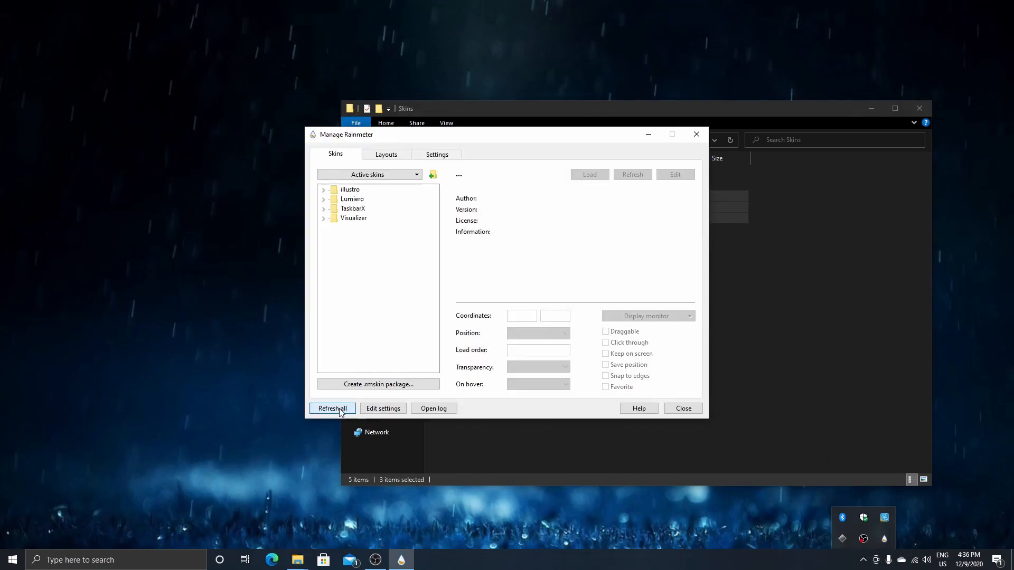
pyautogui.click(324, 199)
pyautogui.click(323, 247)
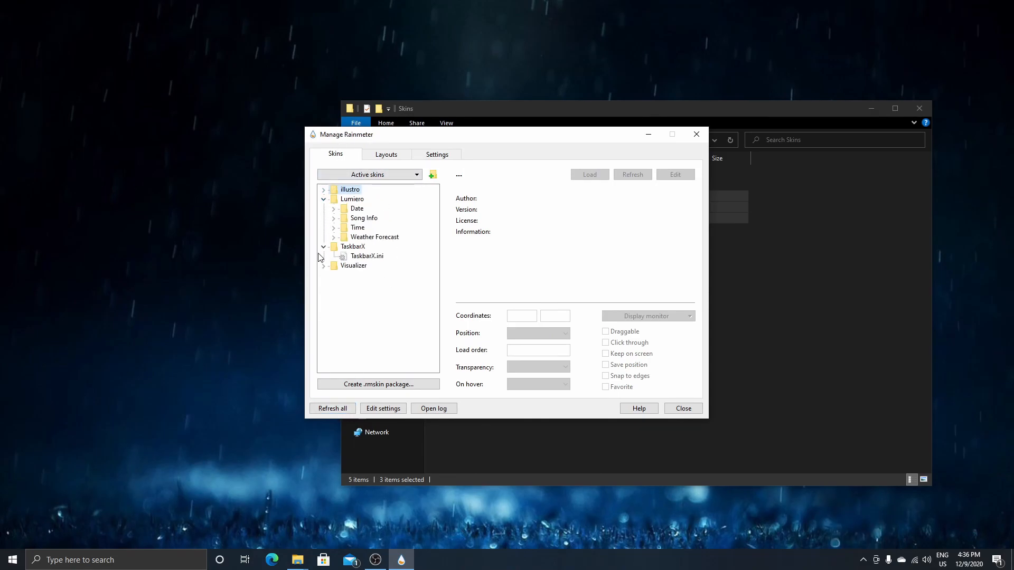
pyautogui.click(323, 266)
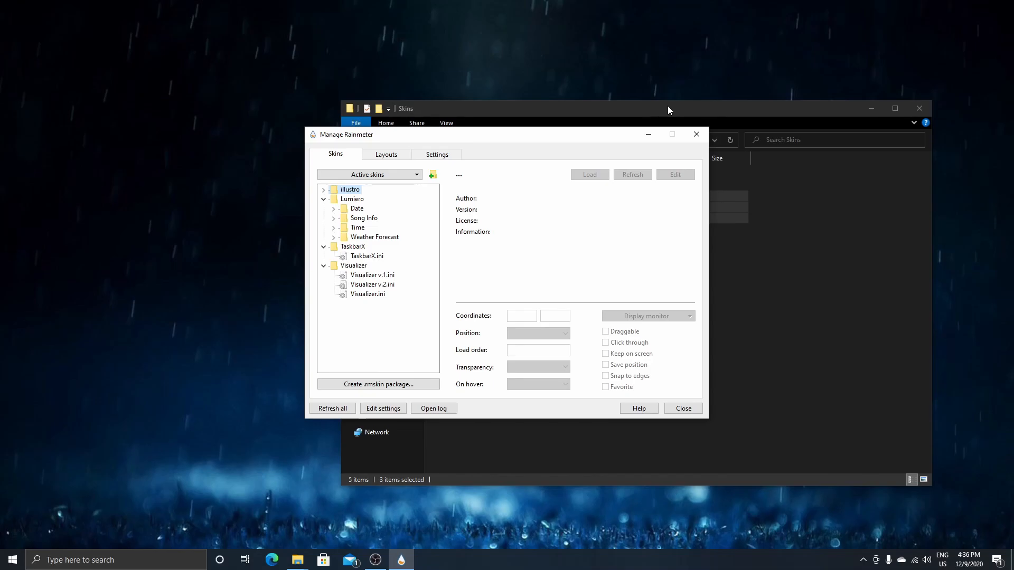
pyautogui.click(696, 134)
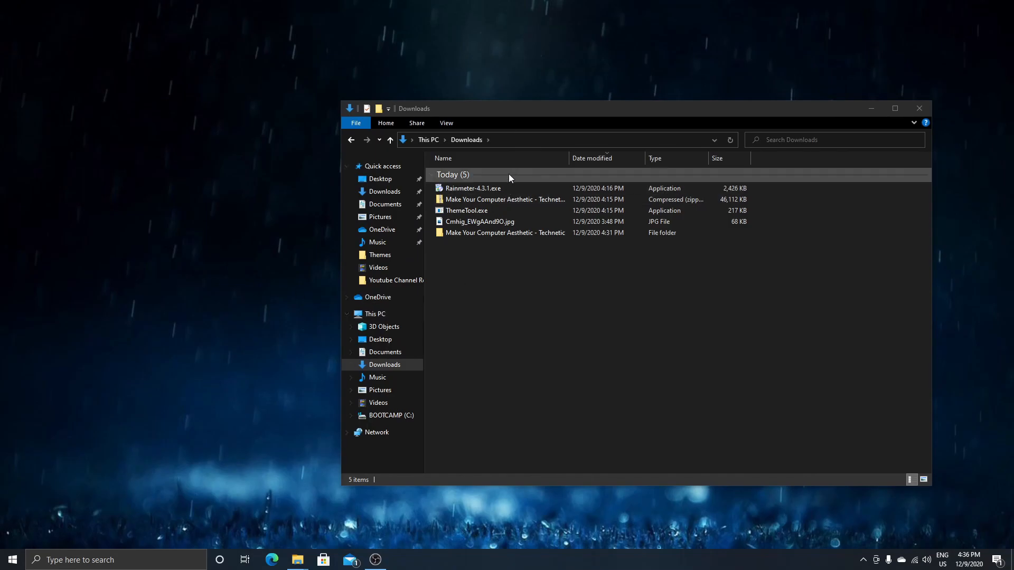
# Run ThemeTool.exe from Downloads as administrator, agree to its license and move its window away from the screen corner
pyautogui.rightClick(468, 210)
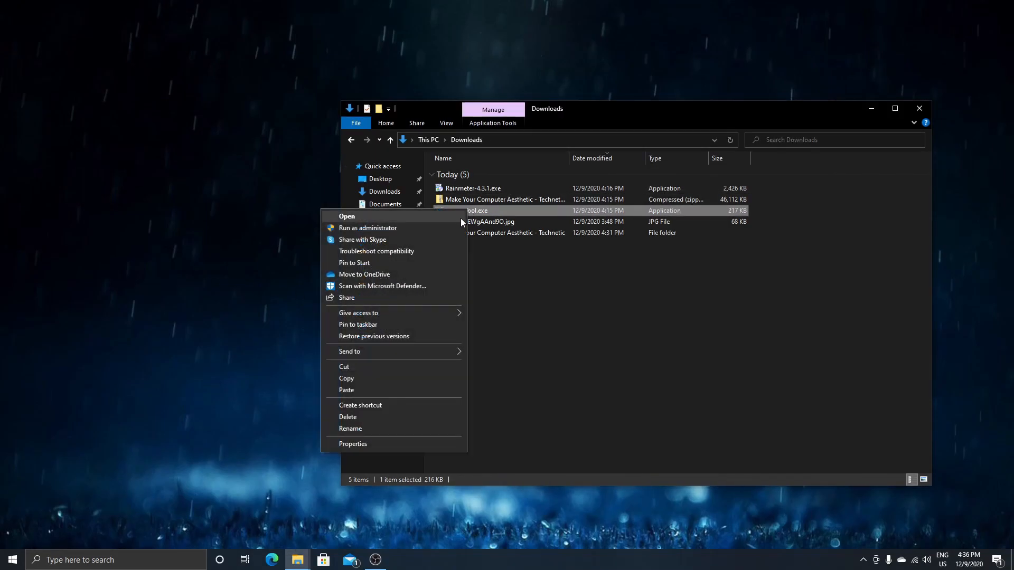
pyautogui.click(445, 227)
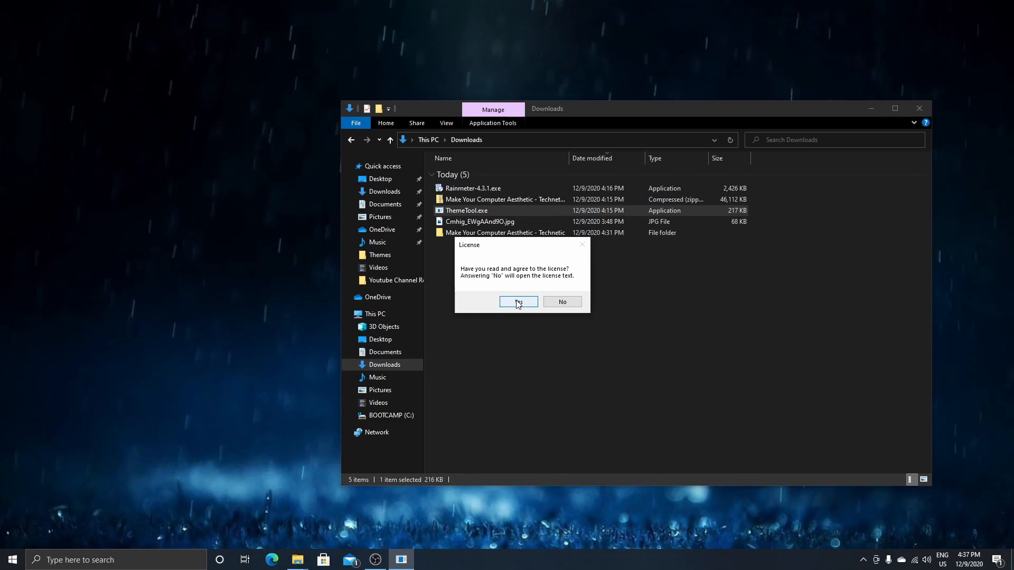
pyautogui.click(518, 302)
pyautogui.moveTo(106, 17); pyautogui.dragTo(218, 110)
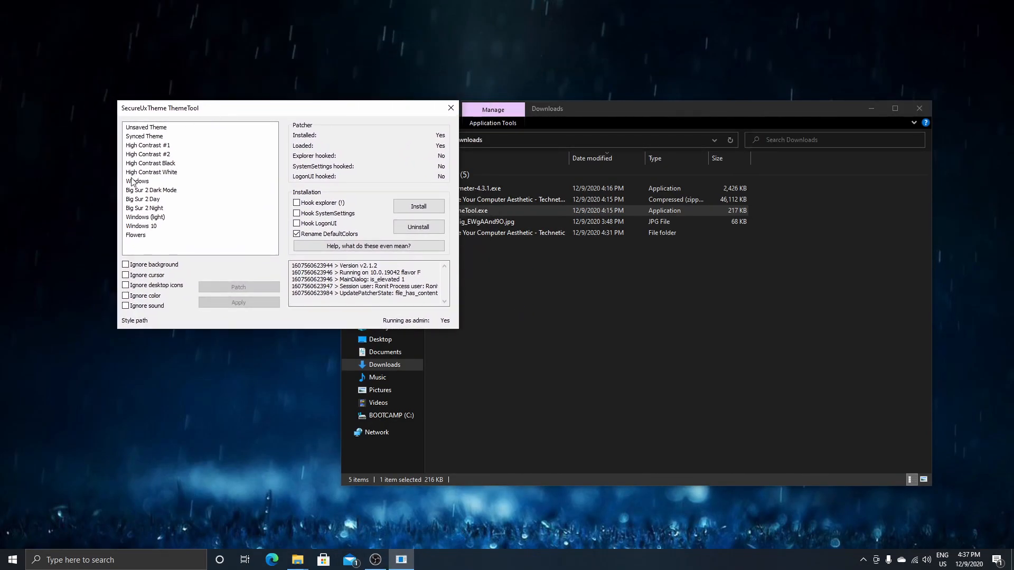
# Patch and apply the Big Sur 2 Night theme
pyautogui.click(175, 189)
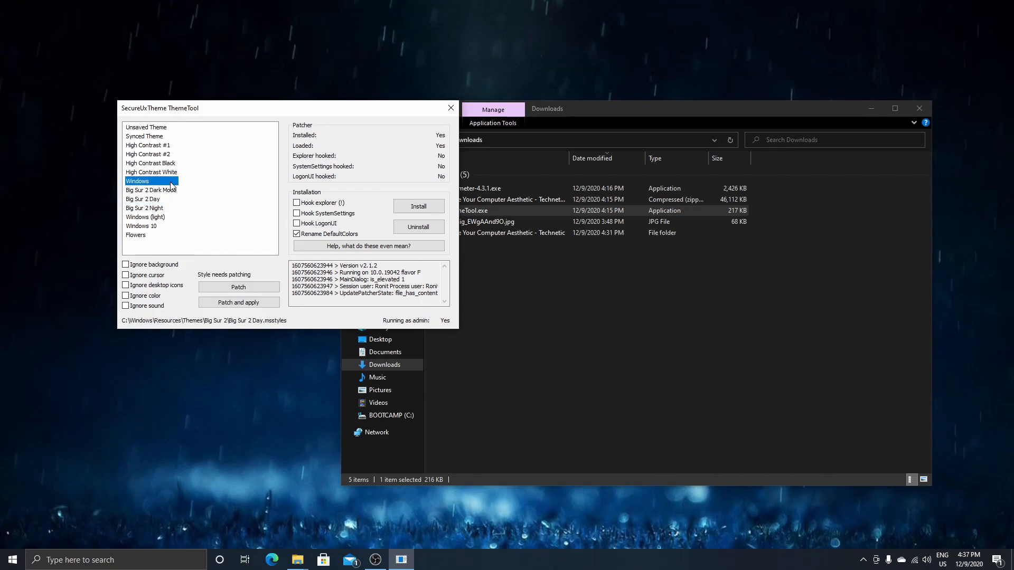
pyautogui.click(148, 200)
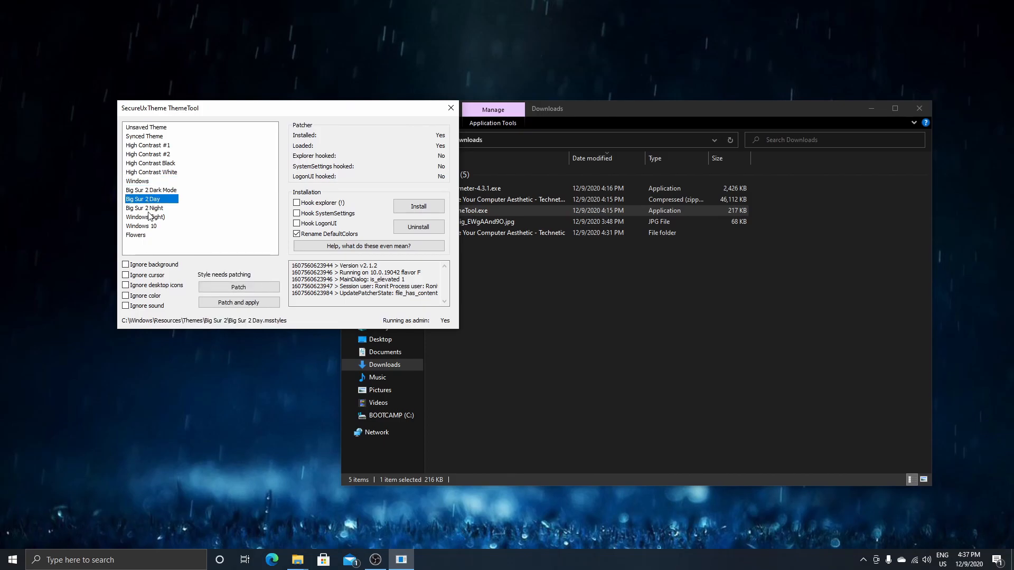
pyautogui.click(154, 207)
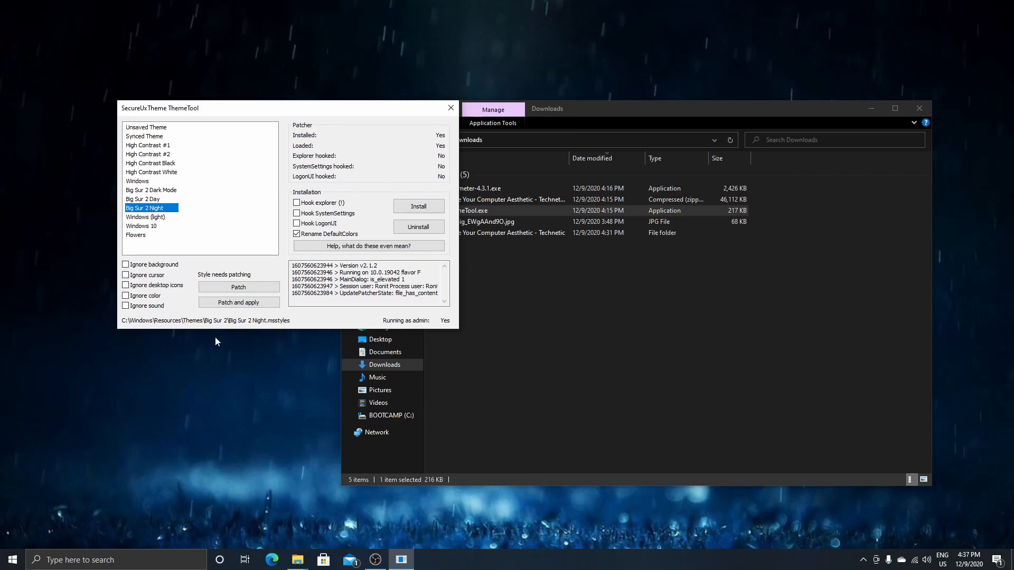
pyautogui.click(229, 304)
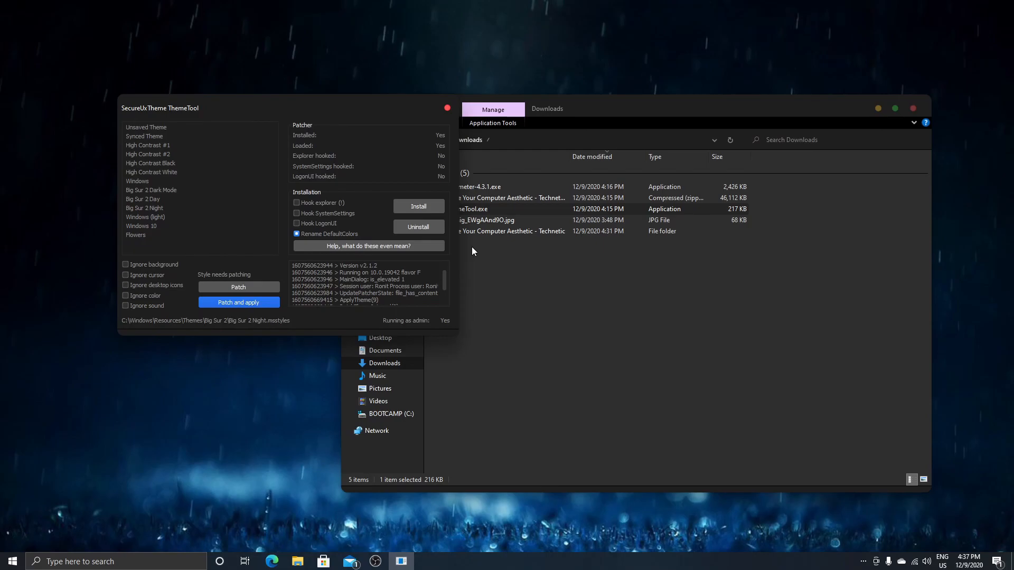
# Patch and apply the Big Sur 2 Day theme, bringing the Downloads window forward to check how it looks
pyautogui.click(641, 108)
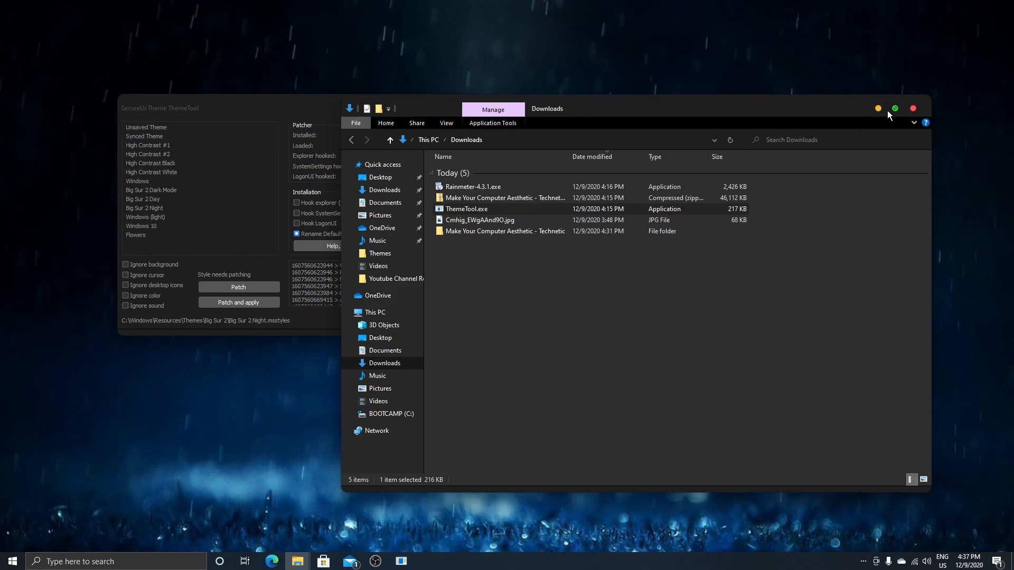
pyautogui.click(246, 109)
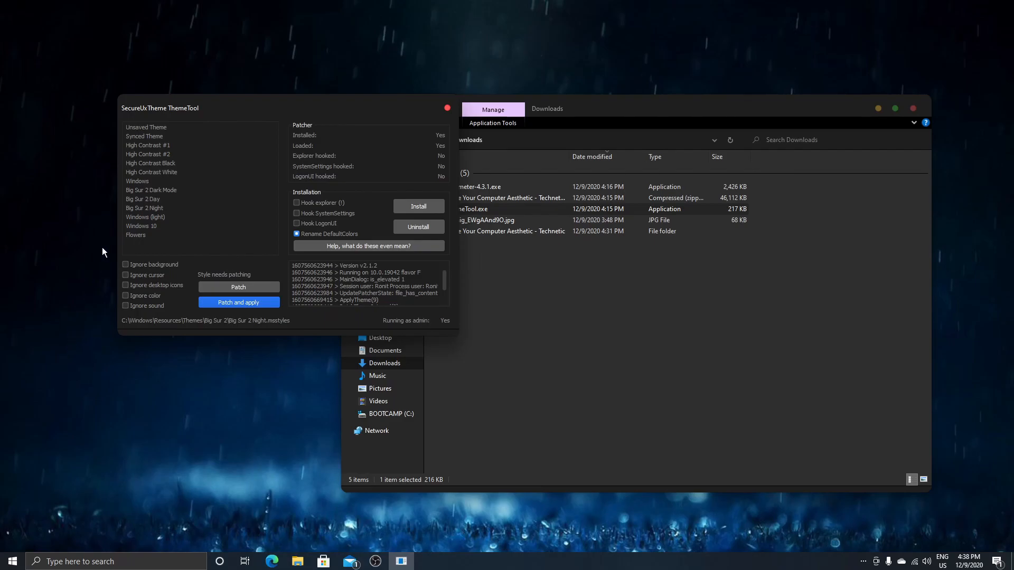
pyautogui.click(149, 199)
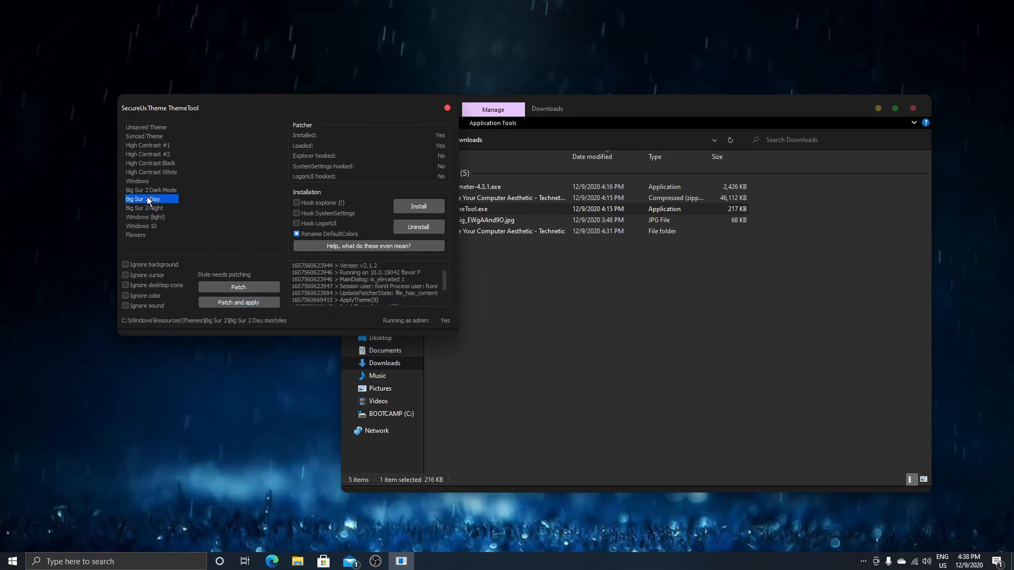
pyautogui.click(219, 303)
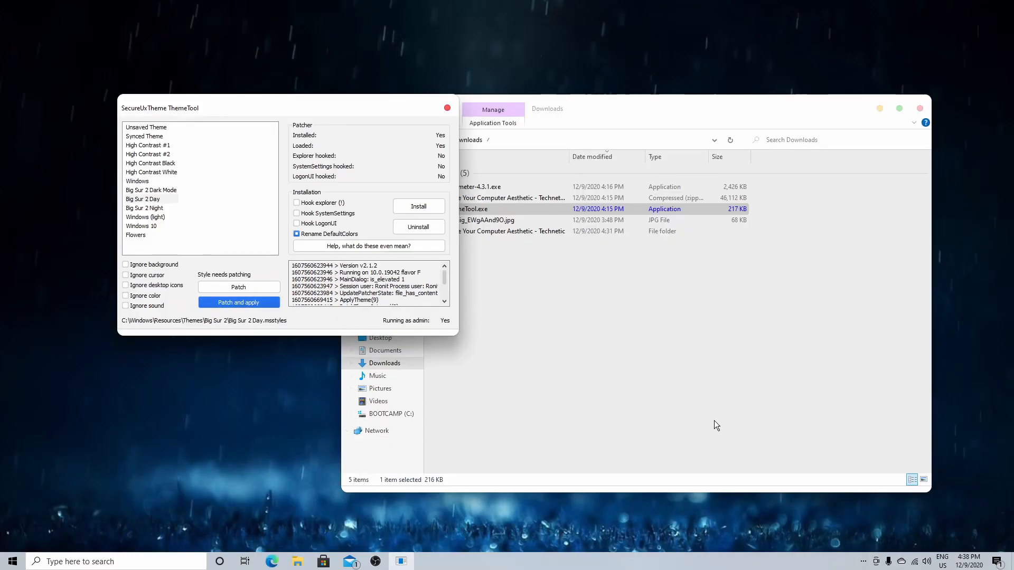
pyautogui.click(723, 451)
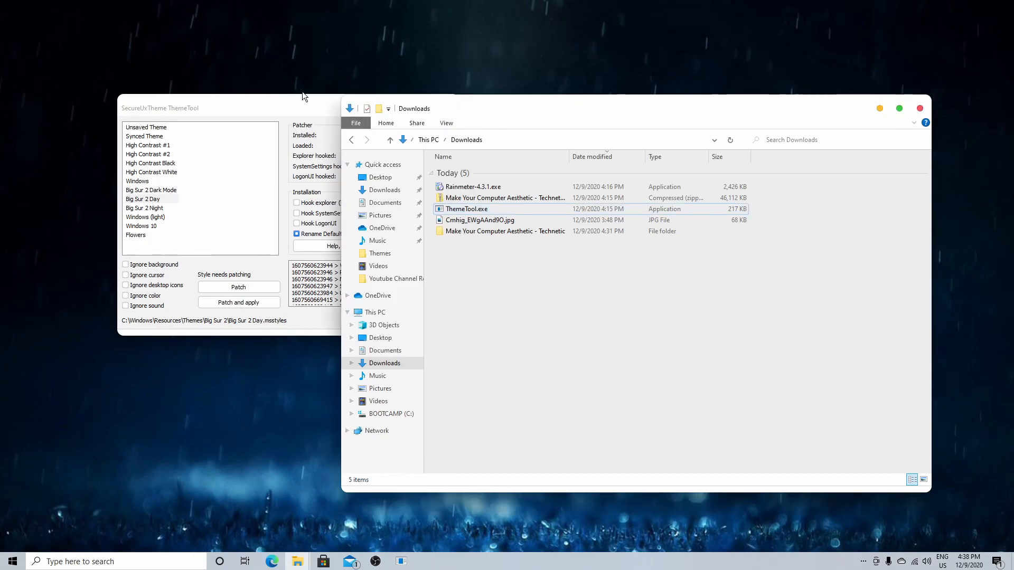
pyautogui.click(313, 102)
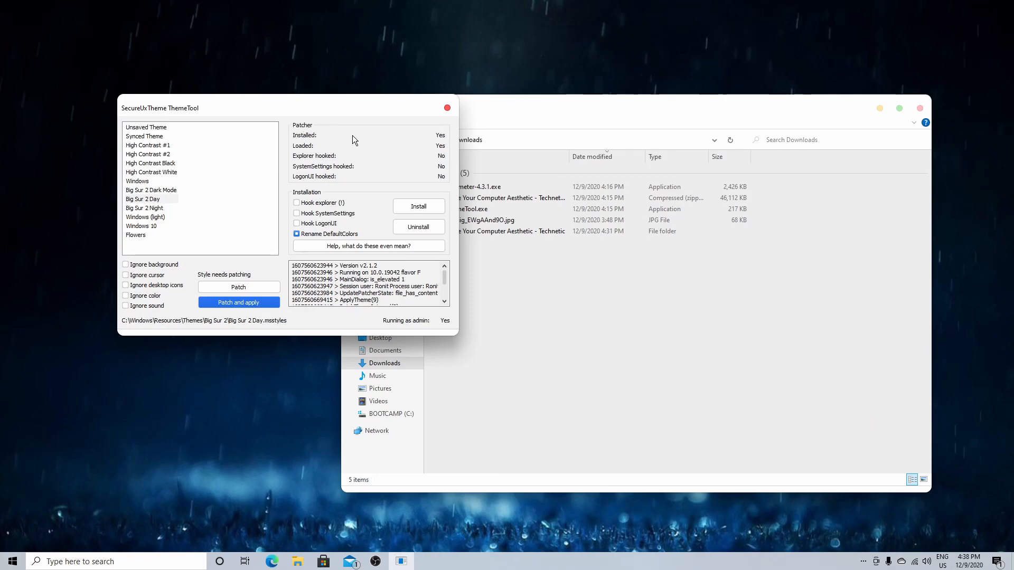
# Patch and apply the Big Sur 2 Dark Mode theme, check it on the Downloads window and move the theme tool clear of it
pyautogui.click(160, 201)
pyautogui.click(172, 191)
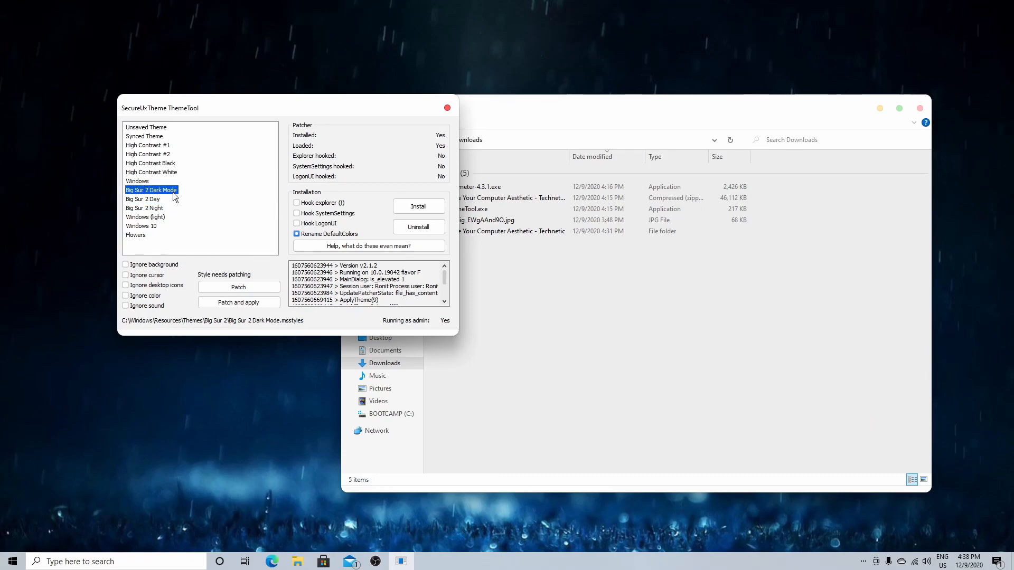
pyautogui.click(234, 300)
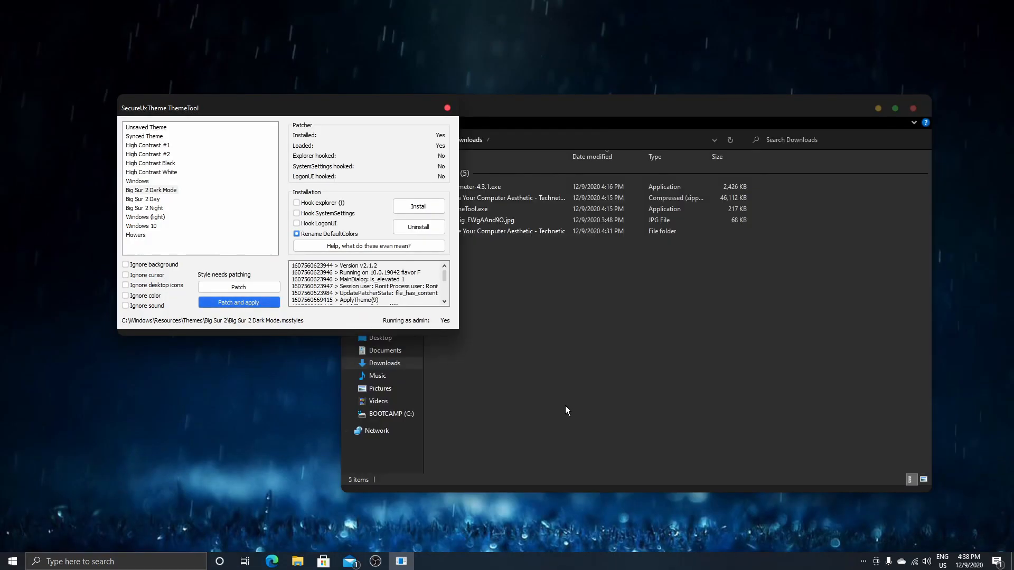
pyautogui.click(565, 410)
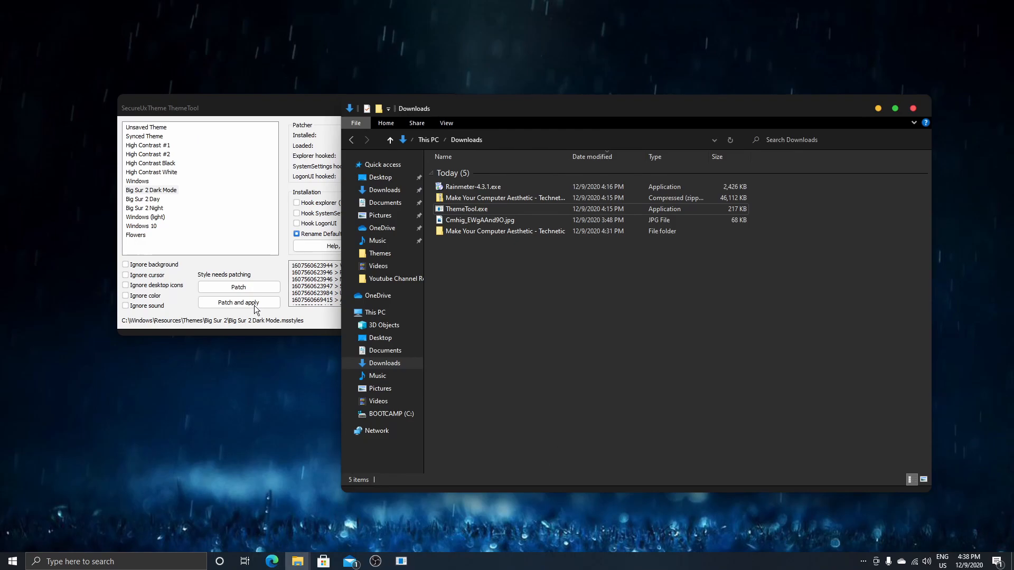
pyautogui.moveTo(171, 108); pyautogui.dragTo(242, 171)
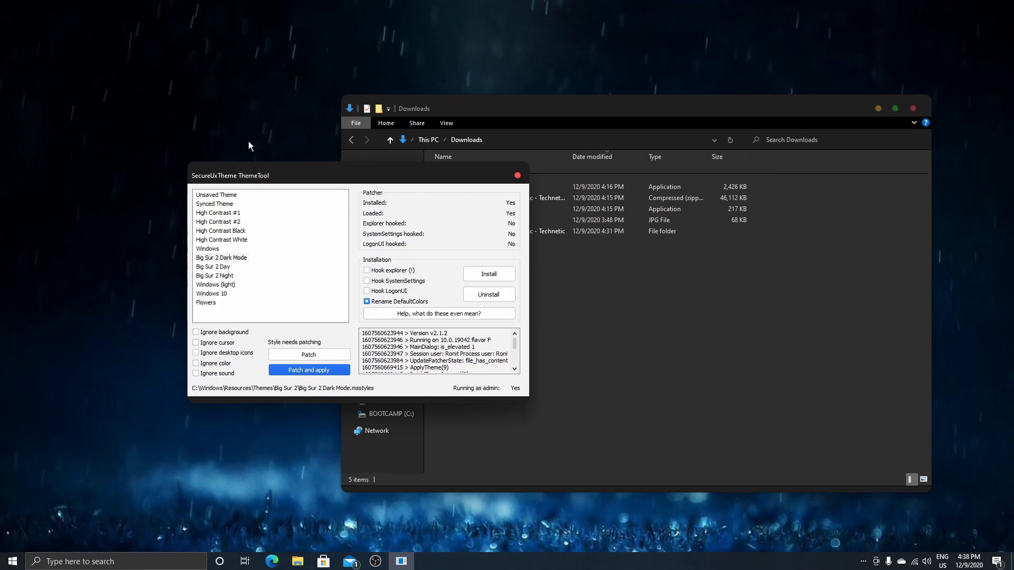
pyautogui.moveTo(253, 168); pyautogui.dragTo(122, 105)
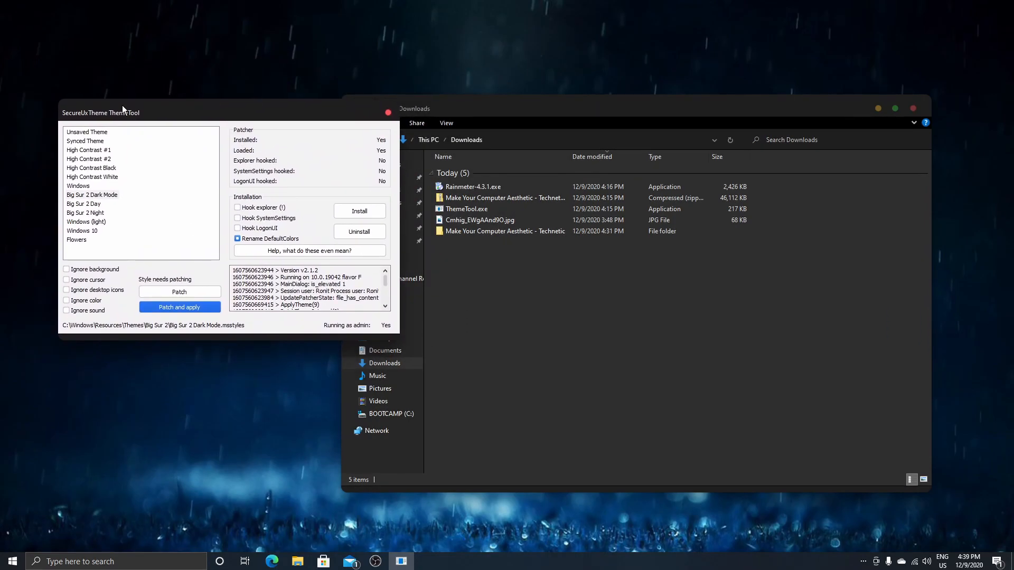
# Apply the Big Sur 2 Night theme again, close the theme tool and deselect the files in Downloads
pyautogui.click(93, 213)
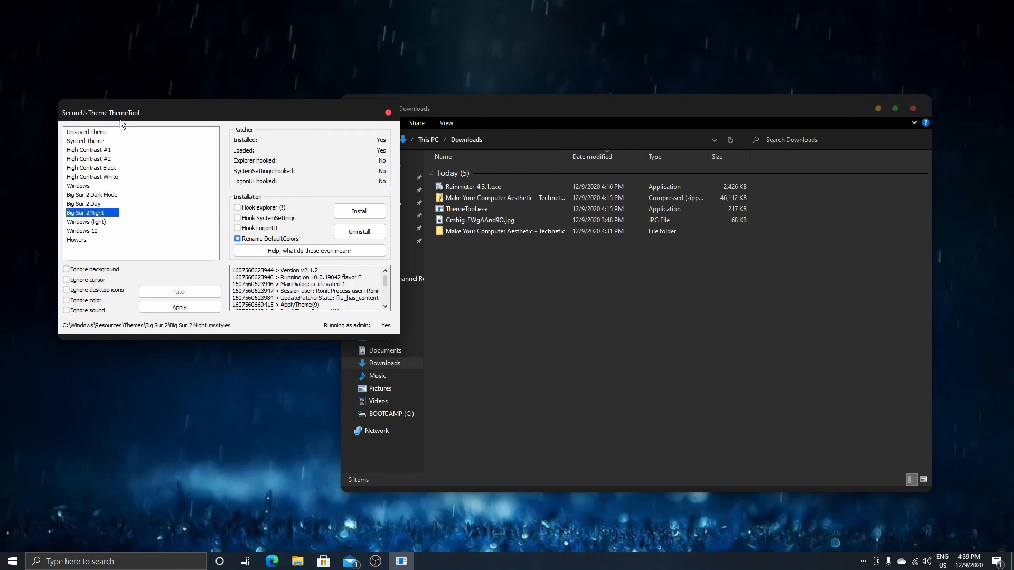
pyautogui.click(452, 109)
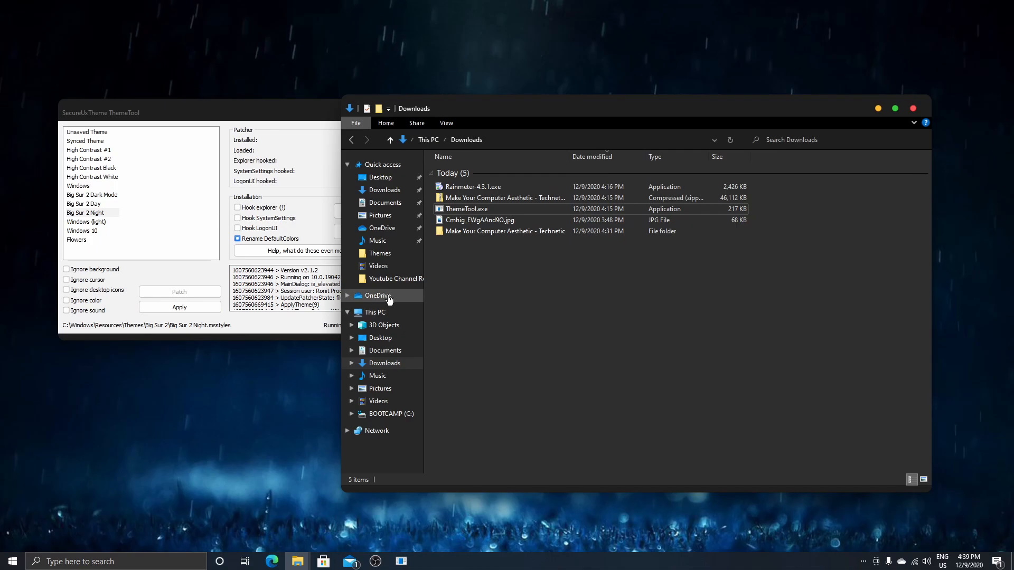
pyautogui.click(101, 214)
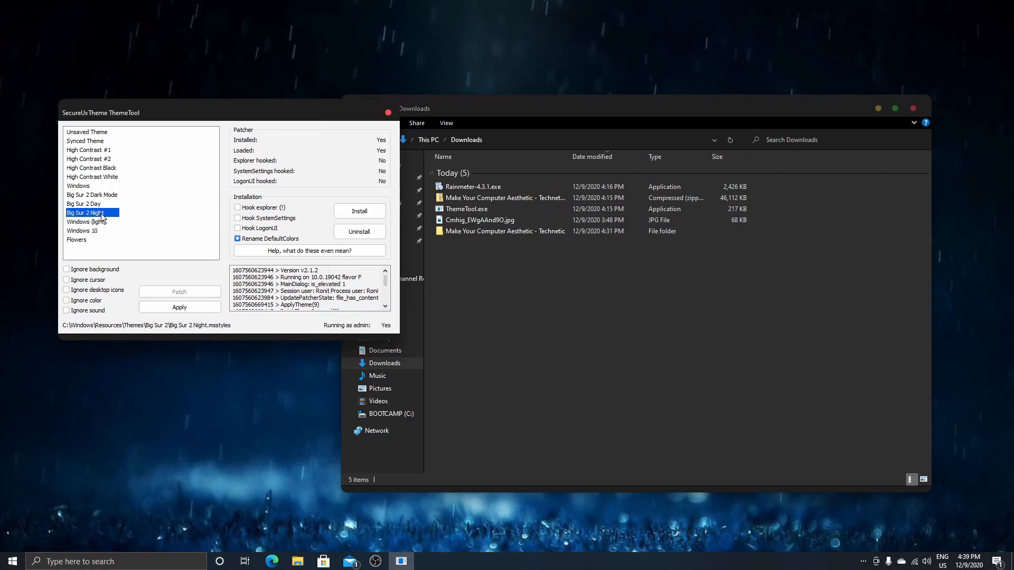
pyautogui.click(169, 306)
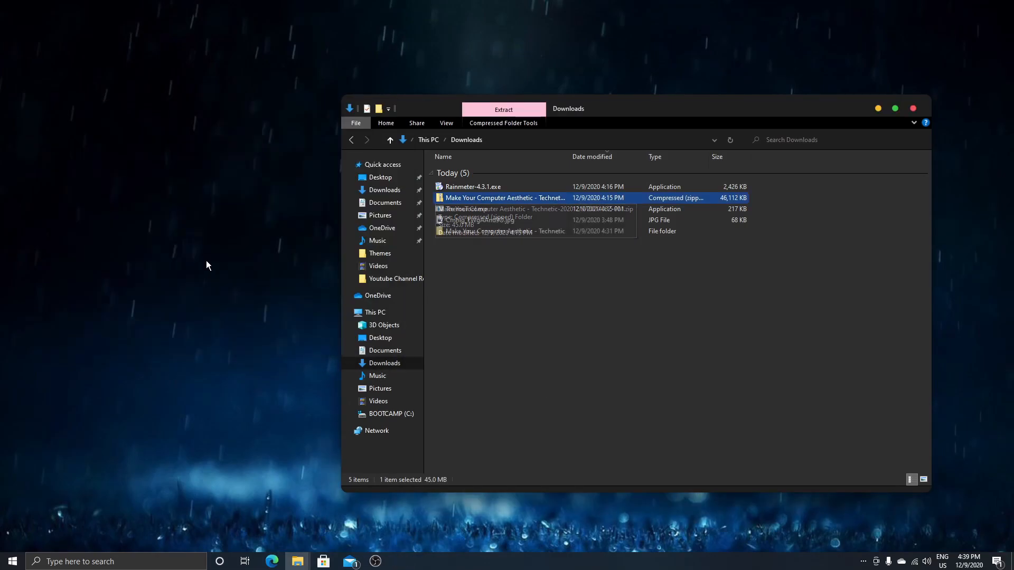
pyautogui.click(566, 384)
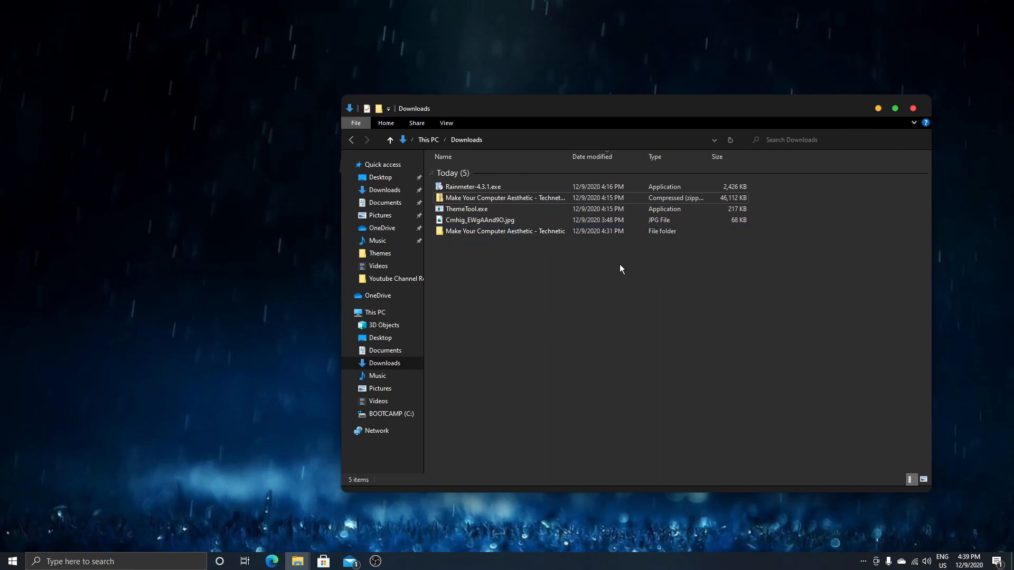
# Search Windows for "mouse", open the pointer settings in Mouse Properties, and look through the schemes and the customizable pointers
pyautogui.click(96, 552)
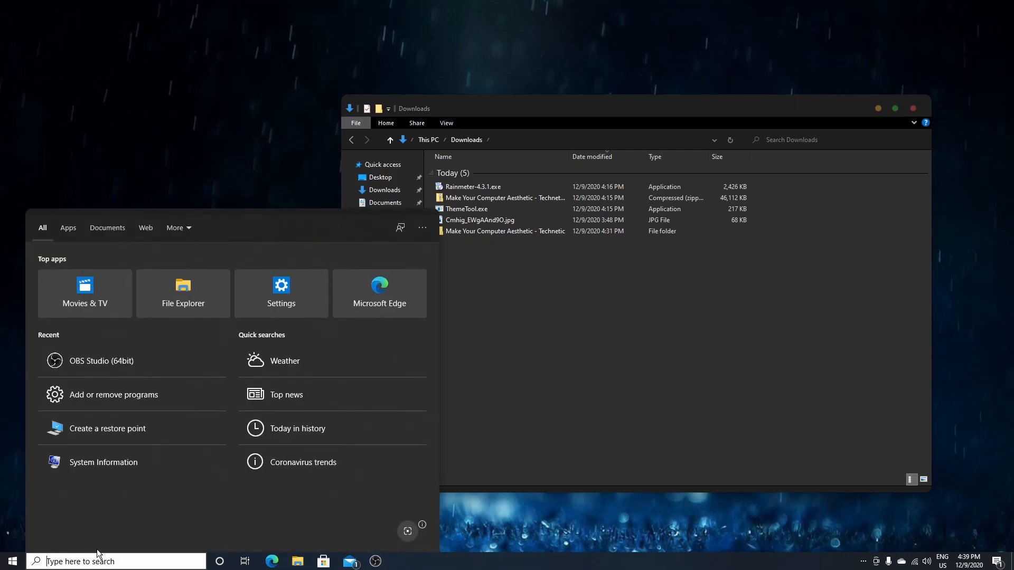
pyautogui.write('mouse')
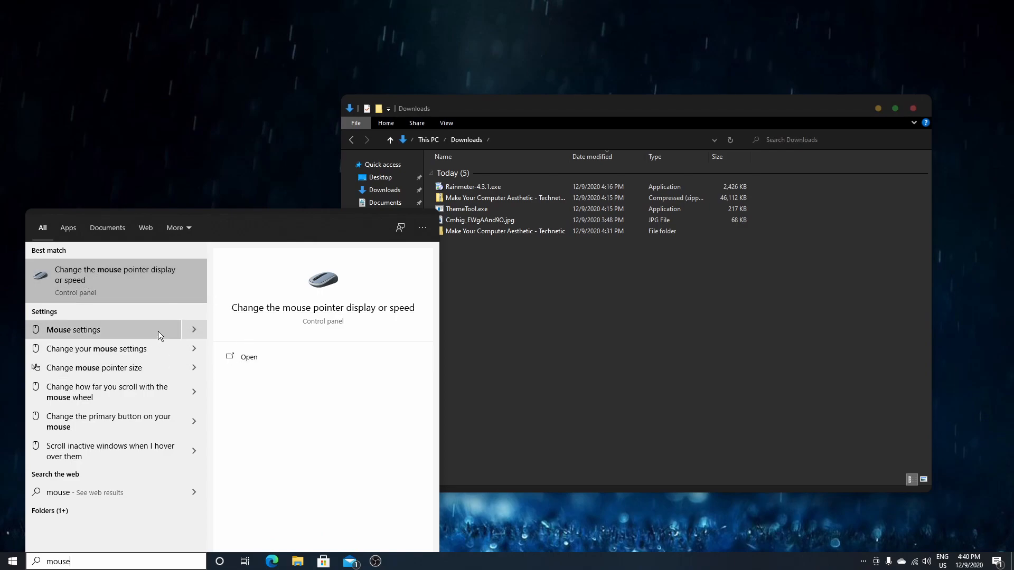
pyautogui.click(240, 357)
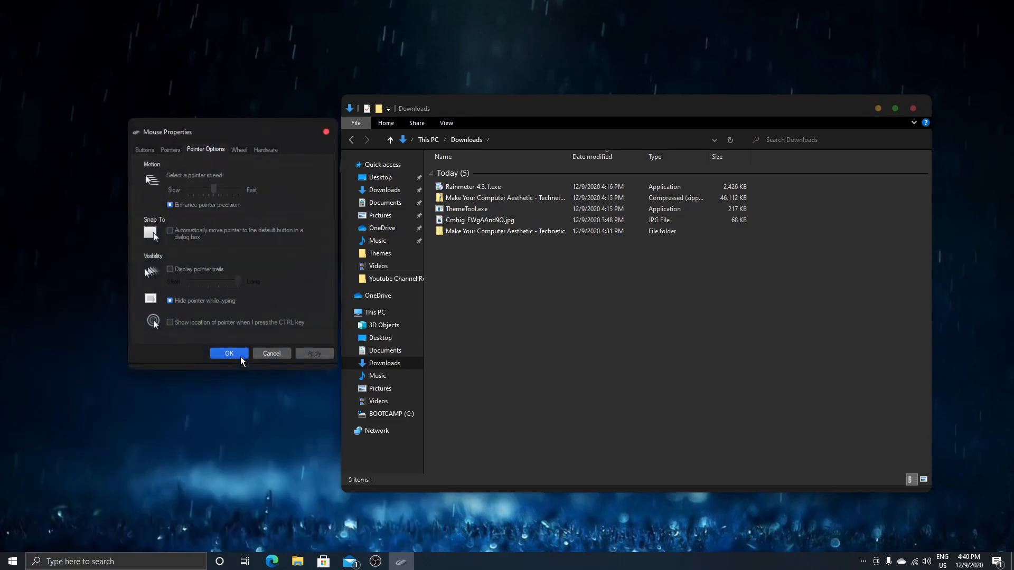
pyautogui.moveTo(213, 131); pyautogui.dragTo(170, 167)
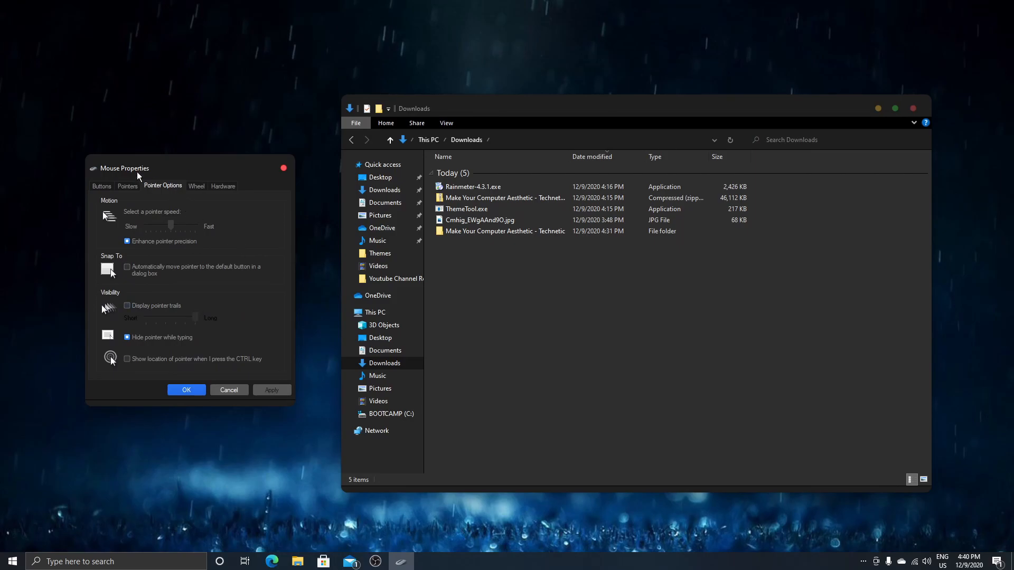
pyautogui.click(128, 188)
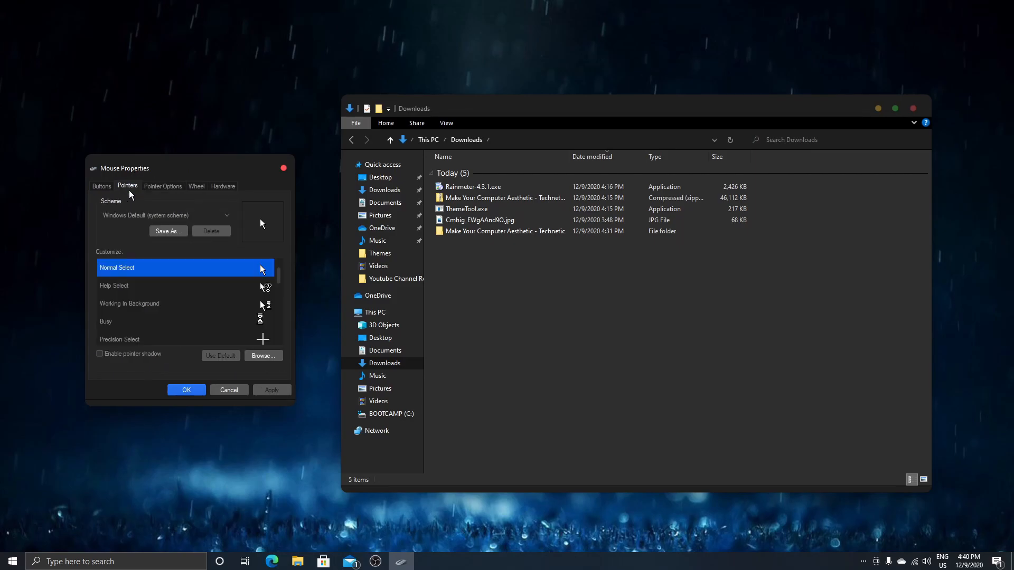
pyautogui.click(191, 216)
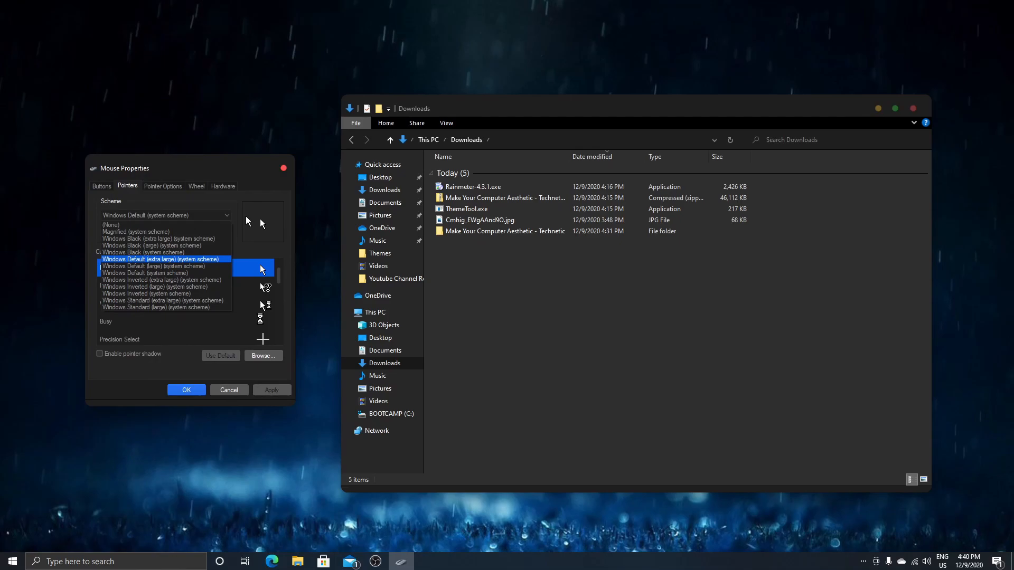
pyautogui.click(250, 198)
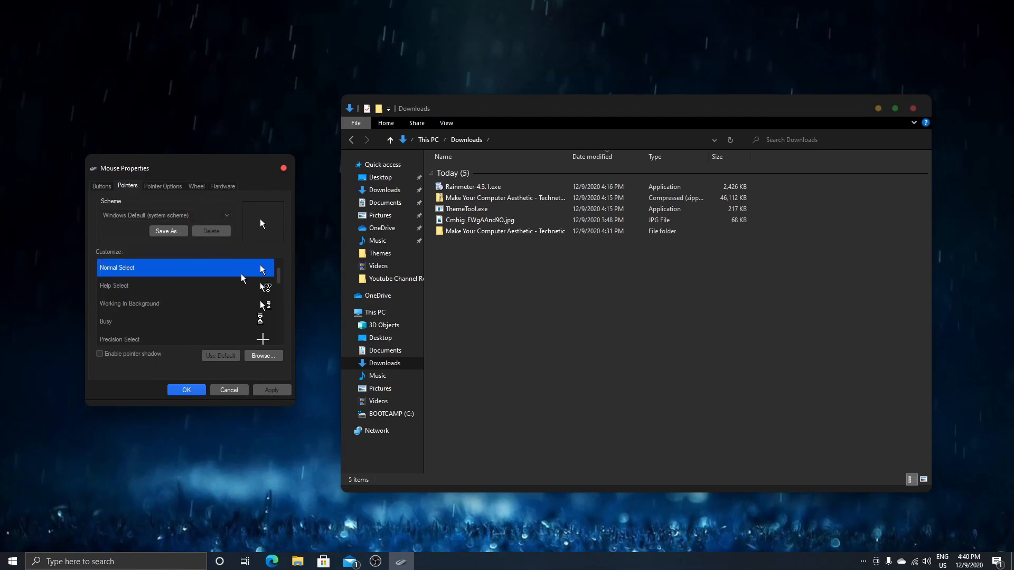
pyautogui.scroll(-5, 241, 278)
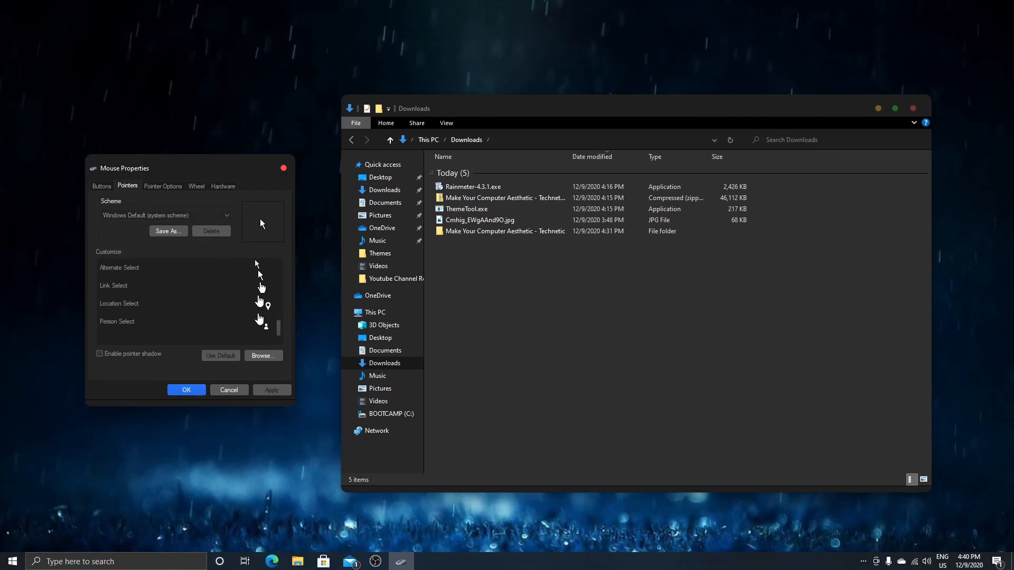
pyautogui.scroll(5, 255, 264)
pyautogui.scroll(-3, 258, 272)
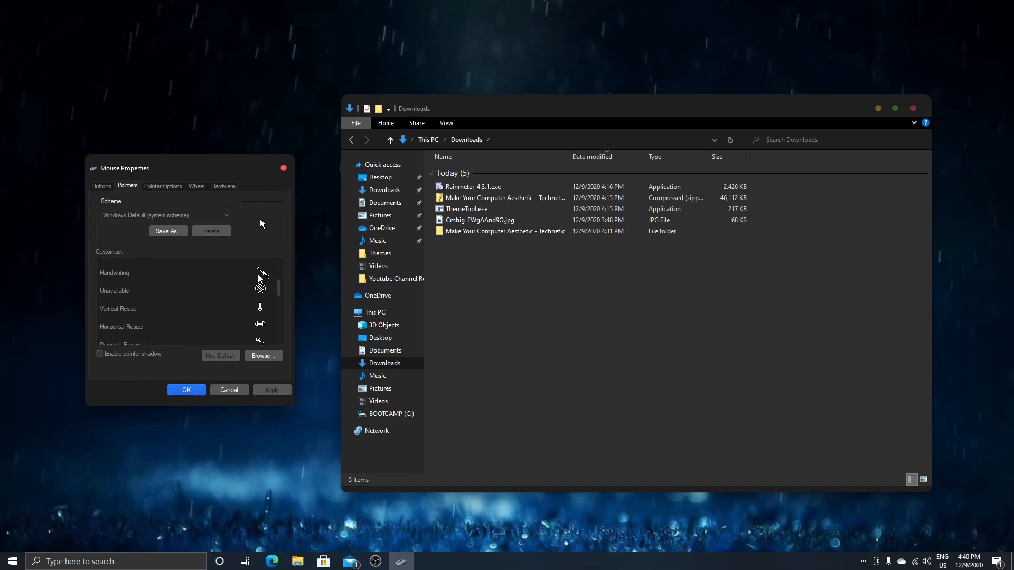
pyautogui.scroll(3, 264, 280)
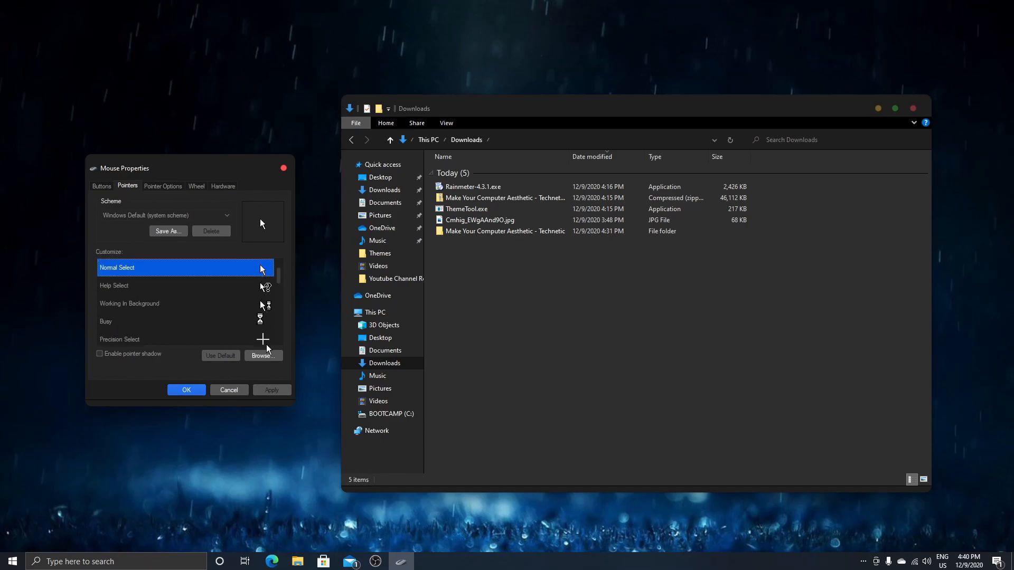
# Browse for a Normal Select pointer file, move the file dialog away from Mouse Properties and switch its location to Downloads
pyautogui.click(259, 357)
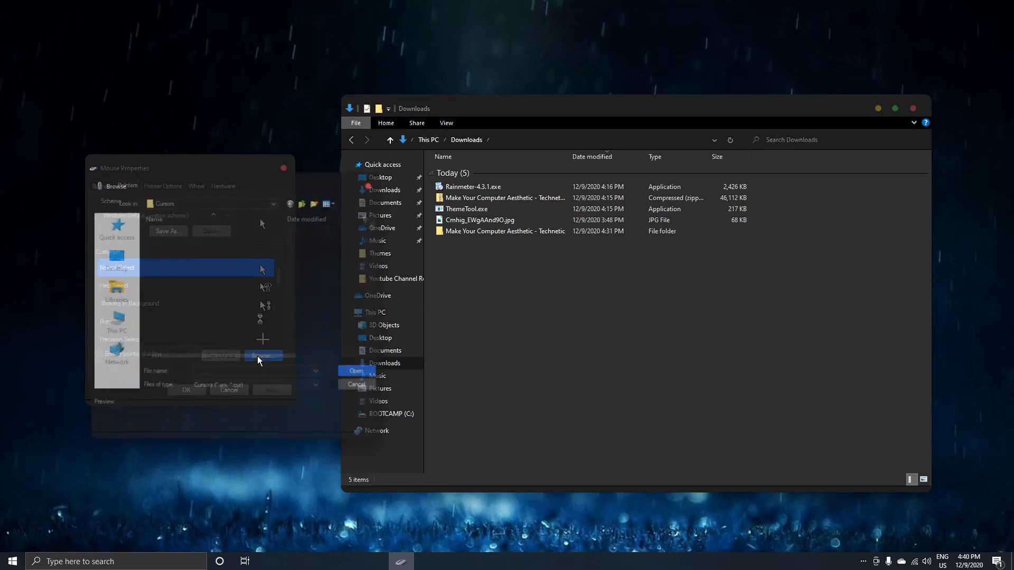
pyautogui.moveTo(224, 184); pyautogui.dragTo(488, 158)
pyautogui.click(470, 180)
pyautogui.click(490, 160)
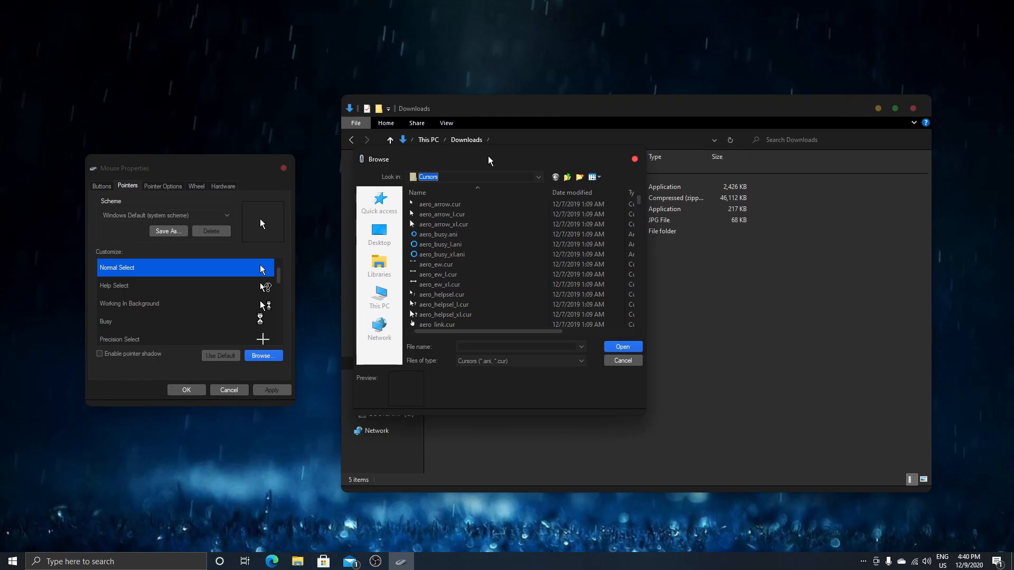
pyautogui.click(537, 178)
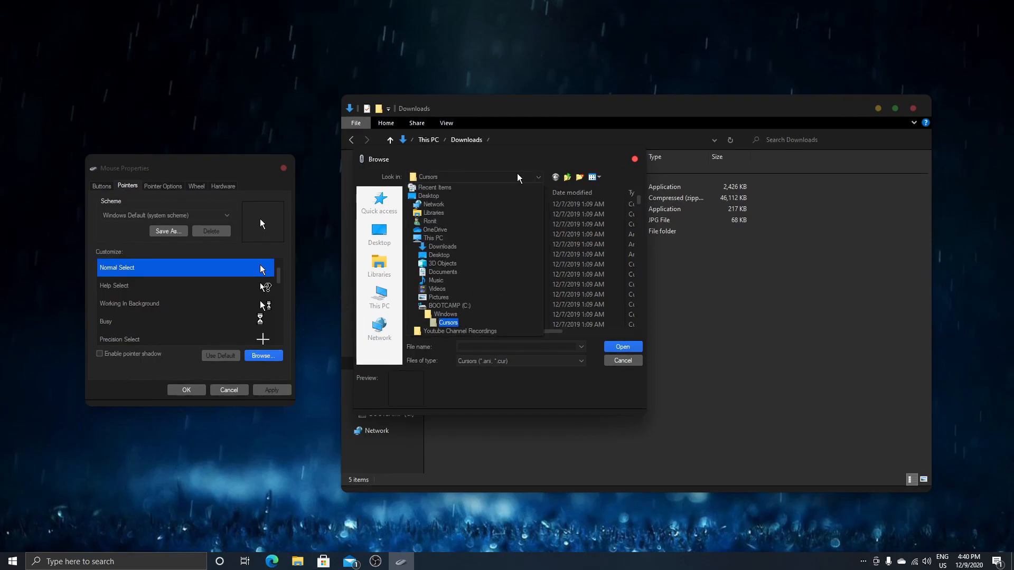
pyautogui.click(443, 247)
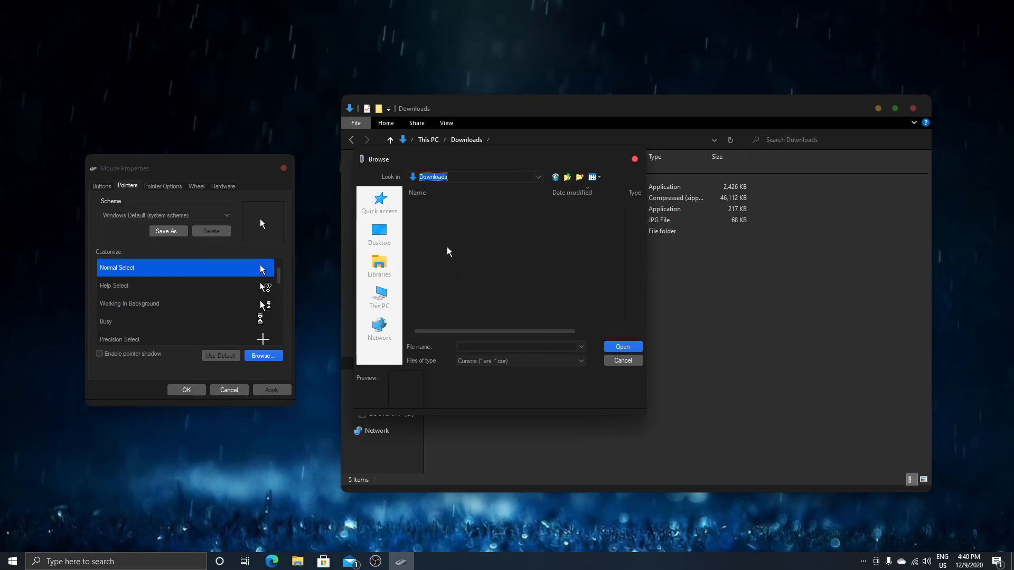
# Open the Cursors folder of the Big Sur - Windows Theme, inside Patcher and Theme in the extracted download folder
pyautogui.doubleClick(450, 216)
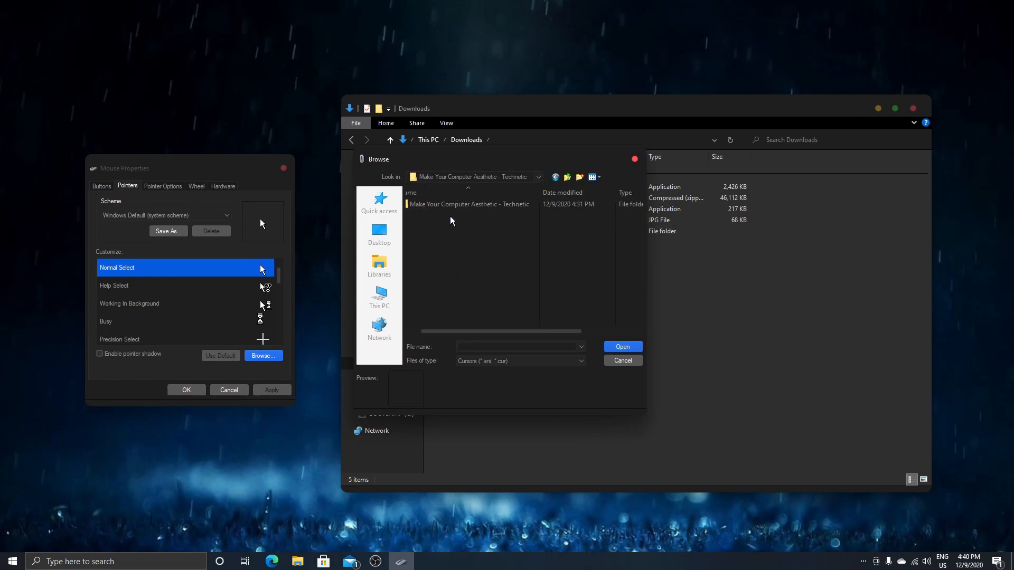
pyautogui.doubleClick(455, 204)
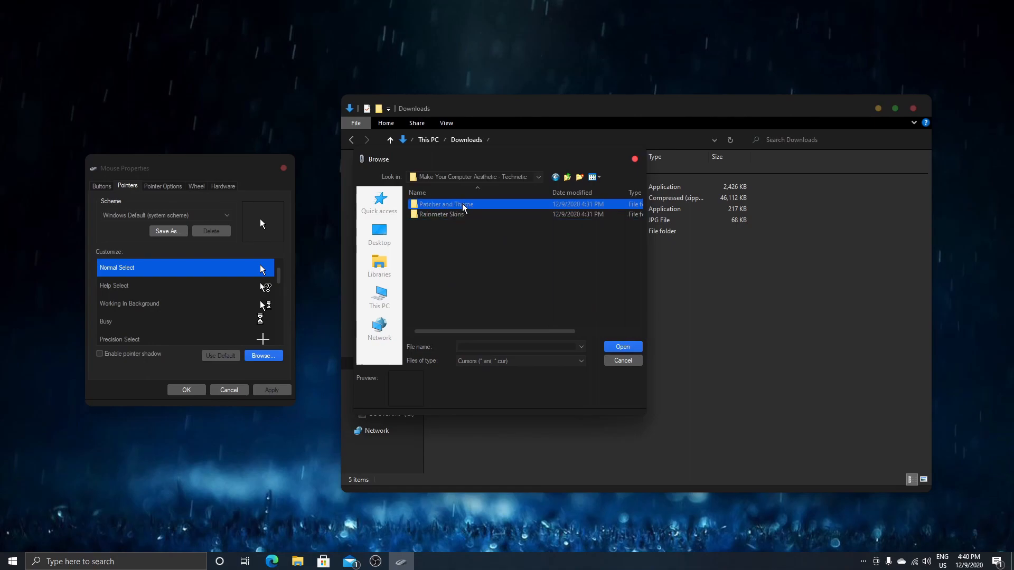
pyautogui.doubleClick(461, 206)
pyautogui.doubleClick(460, 205)
pyautogui.click(446, 224)
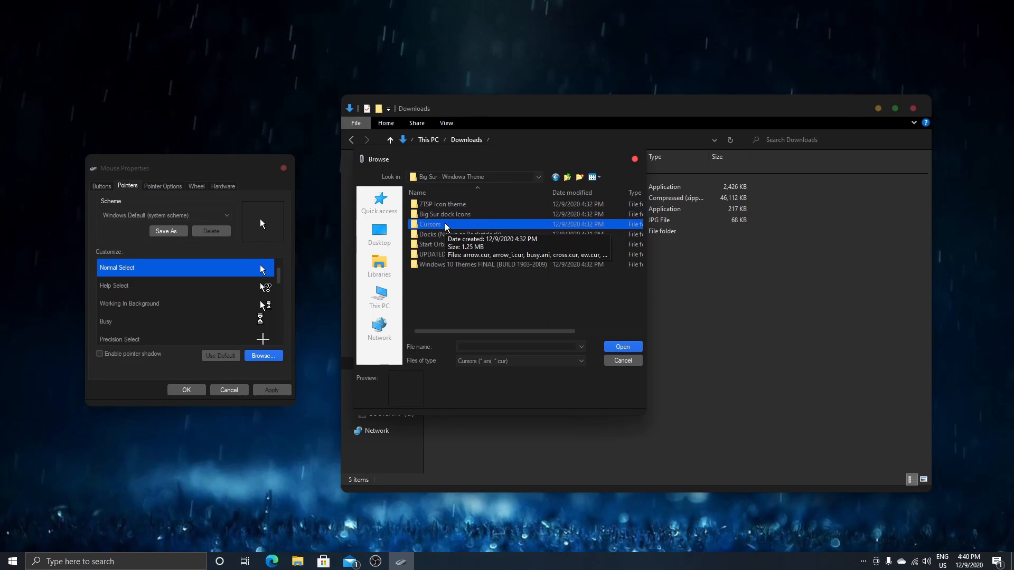
pyautogui.doubleClick(446, 226)
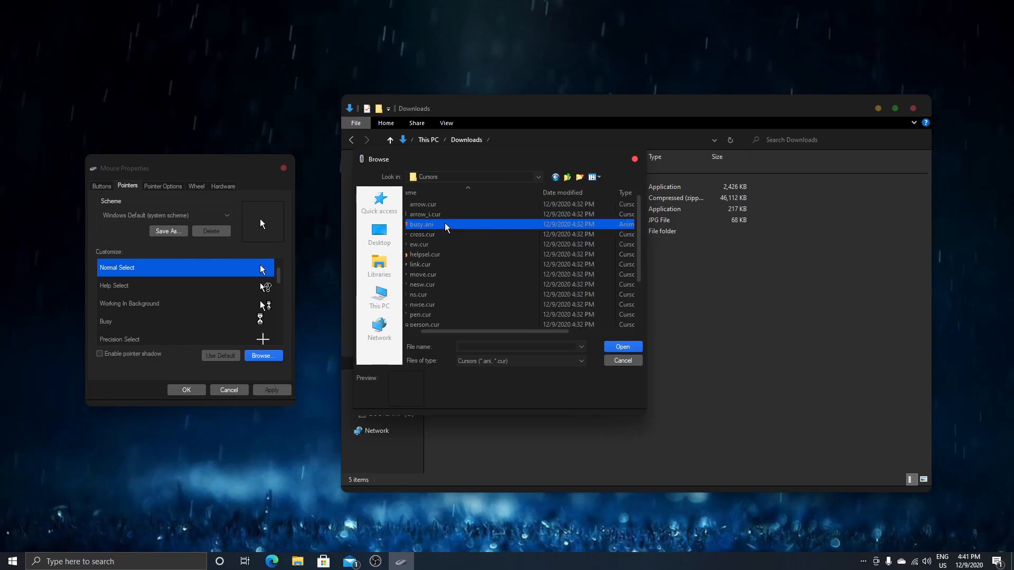
# Look through the cursor files and assign arrow.cur to the Normal Select pointer
pyautogui.click(439, 226)
pyautogui.scroll(-2, 439, 228)
pyautogui.click(438, 226)
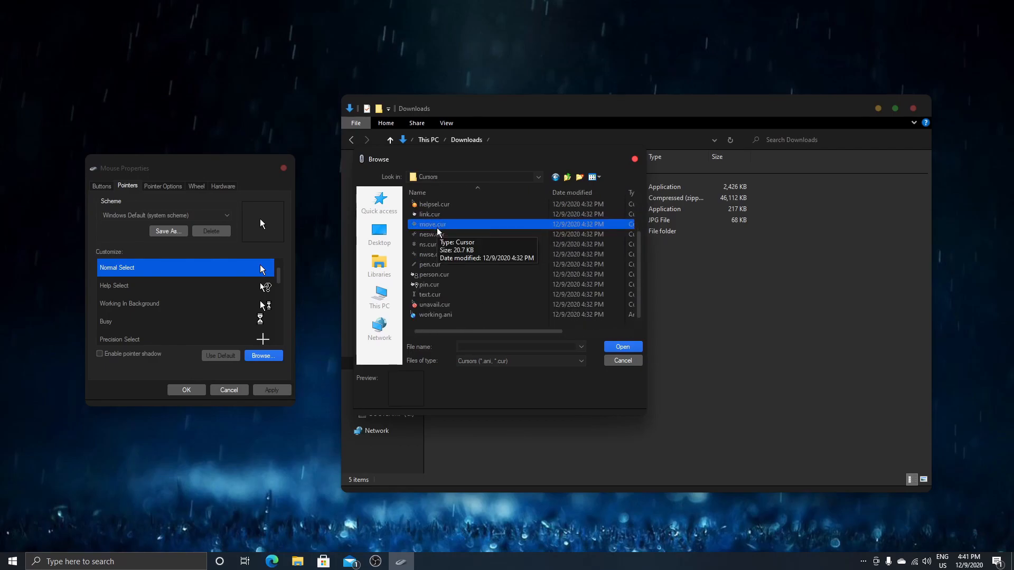
pyautogui.scroll(2, 437, 231)
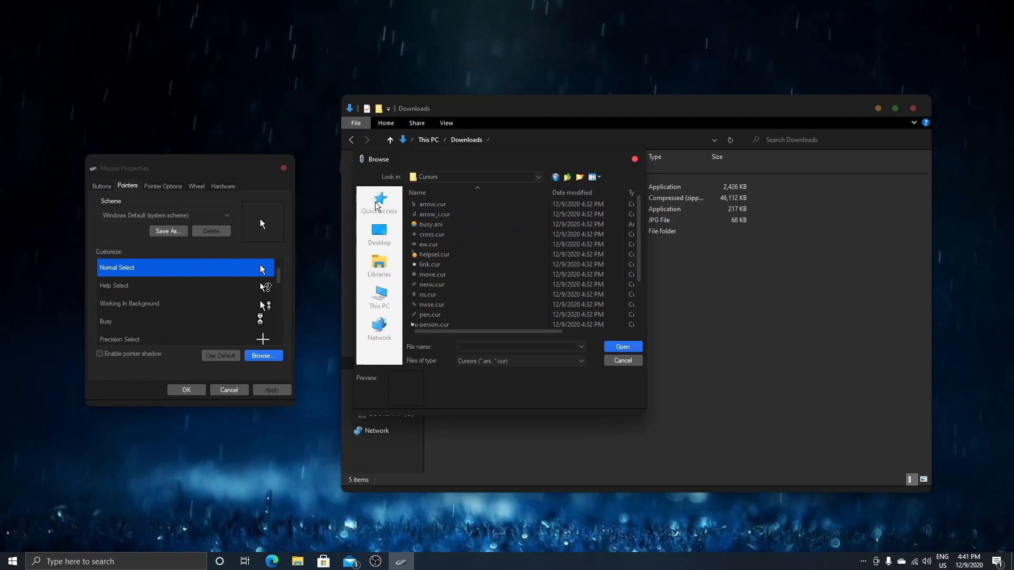
pyautogui.click(491, 205)
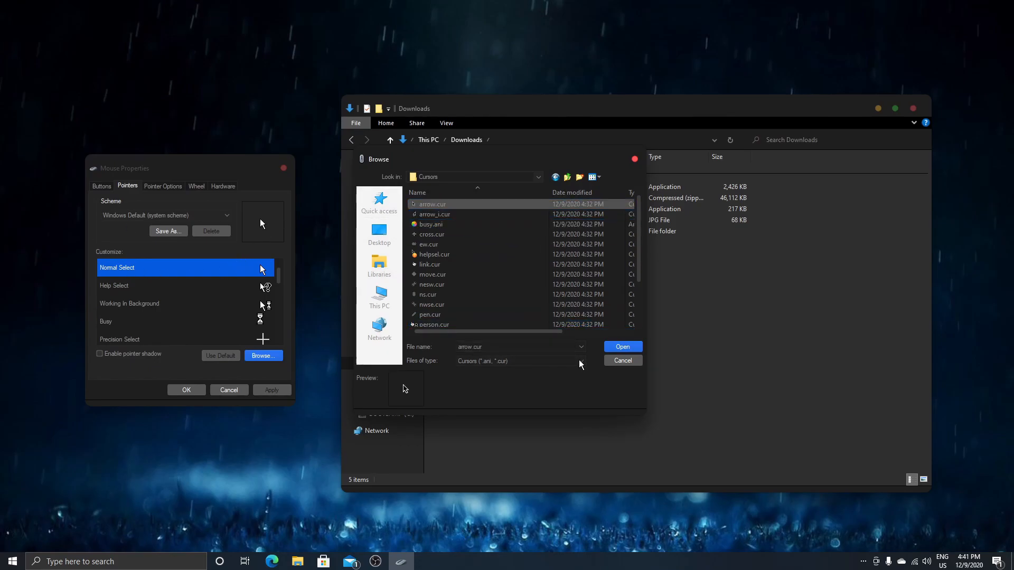
pyautogui.click(625, 344)
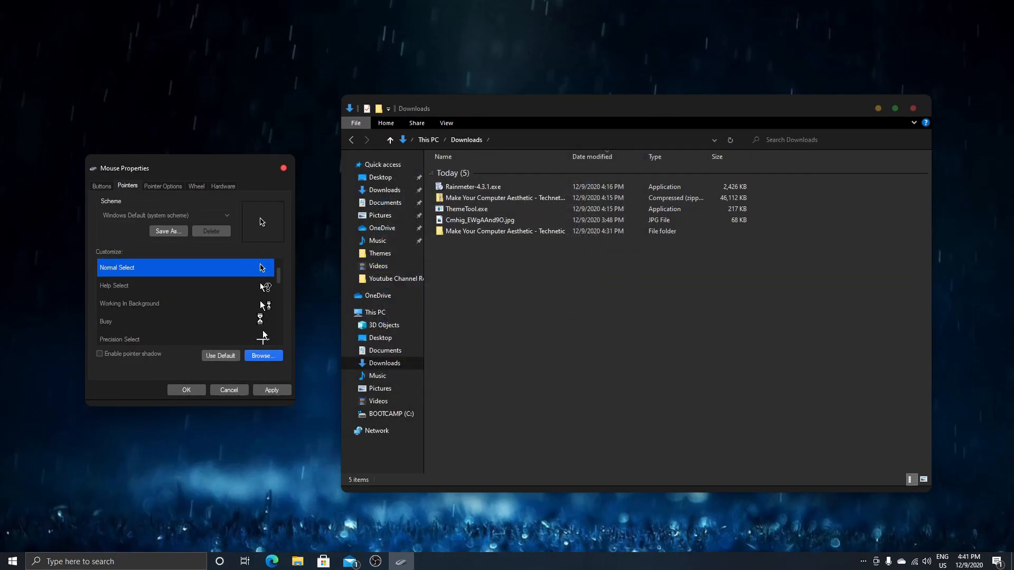
# Browse for a Help Select pointer file, move the file dialog clear of Mouse Properties and look through the Cursors folder
pyautogui.click(238, 288)
pyautogui.click(259, 355)
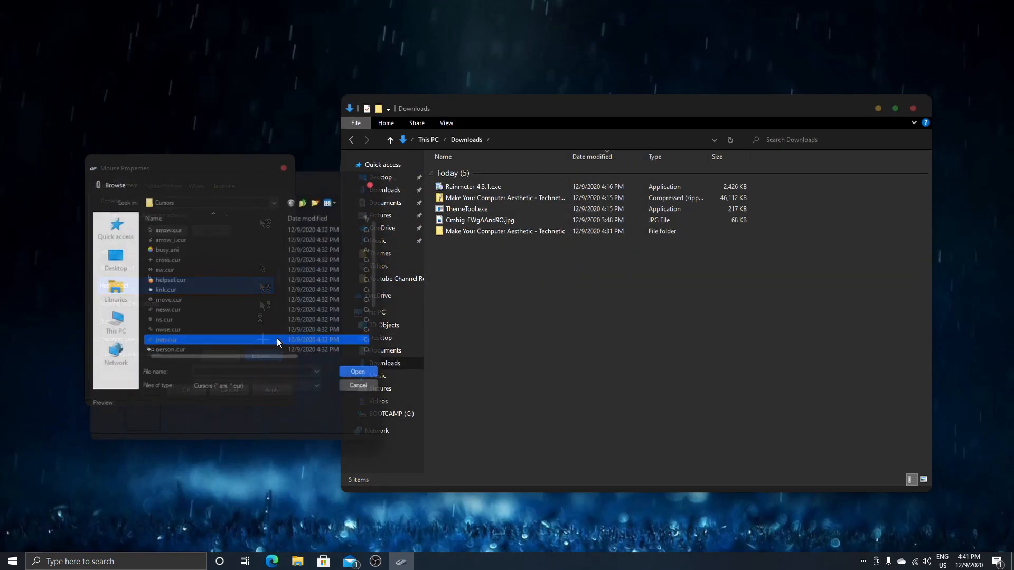
pyautogui.moveTo(319, 189); pyautogui.dragTo(628, 130)
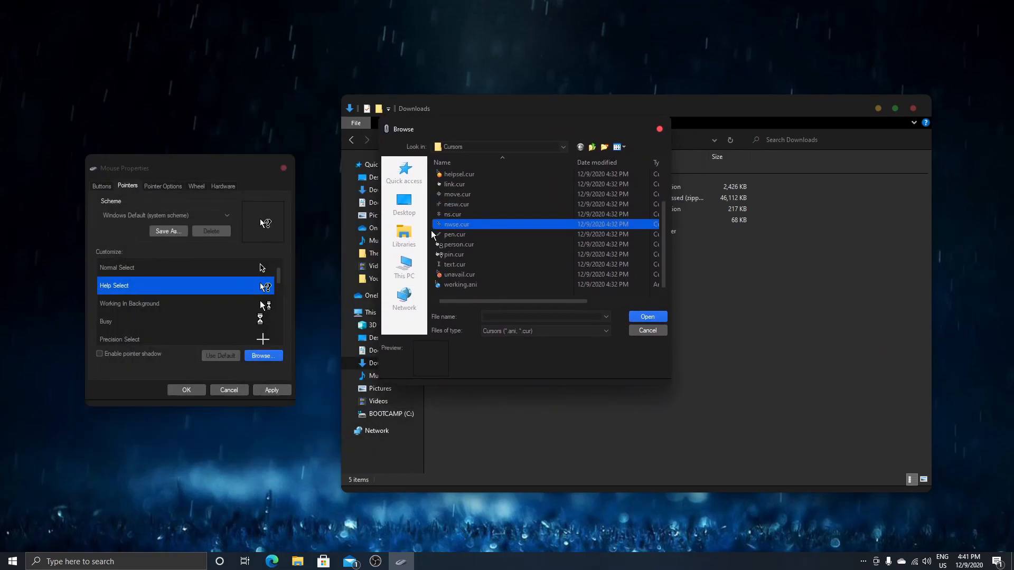
pyautogui.hscroll(1, 449, 230)
pyautogui.scroll(-1, 461, 216)
pyautogui.hscroll(-2, 461, 216)
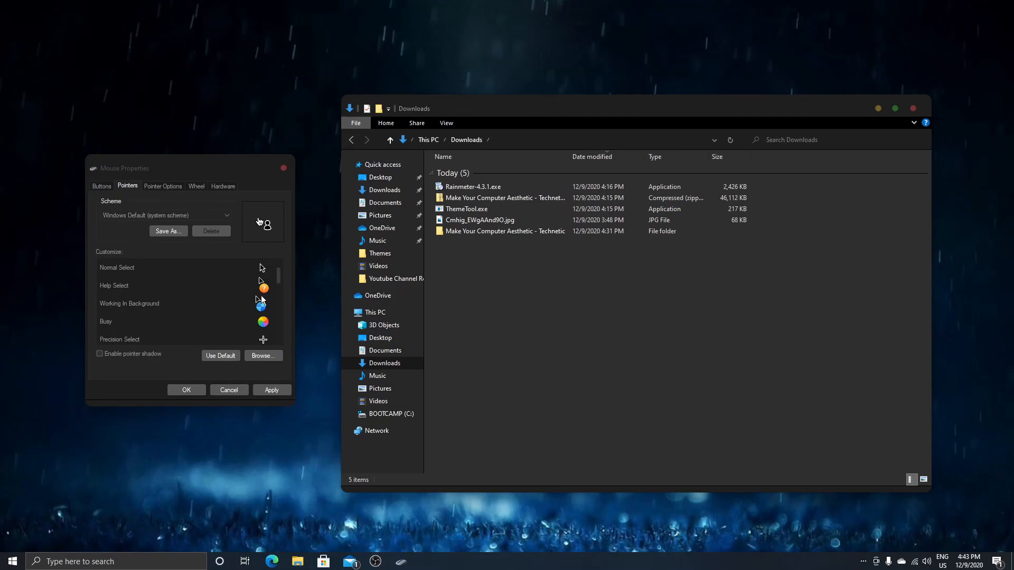
# Review the customized pointers from Normal Select to Person Select in Mouse Properties and apply them
pyautogui.moveTo(217, 163); pyautogui.dragTo(215, 123)
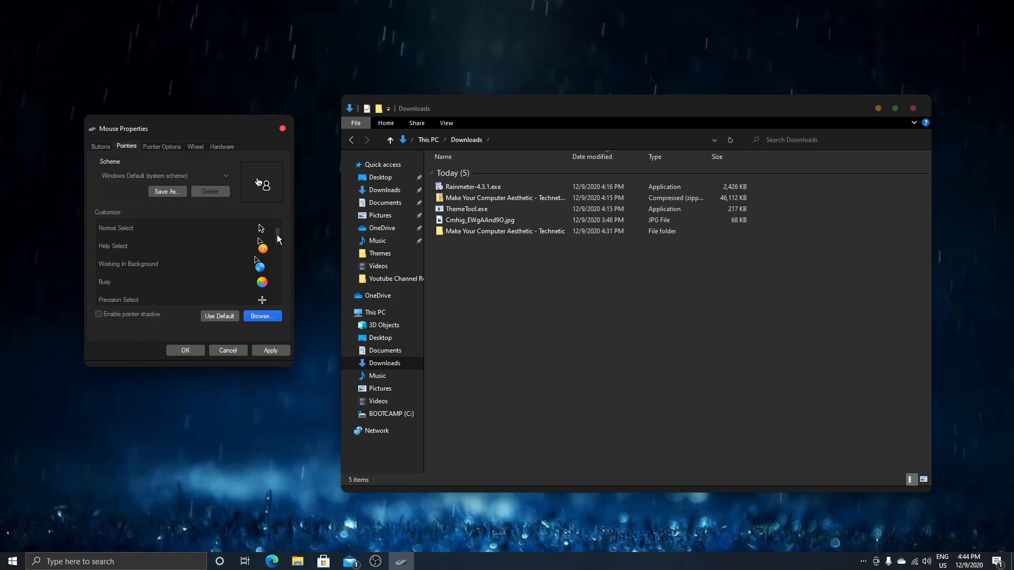
pyautogui.moveTo(277, 238); pyautogui.dragTo(257, 291)
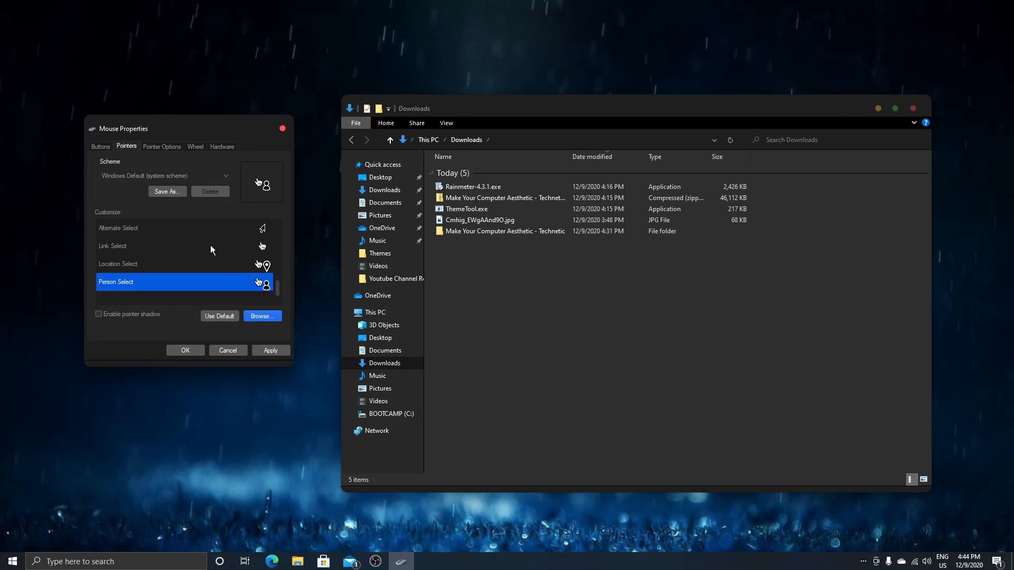
pyautogui.scroll(4, 211, 245)
pyautogui.scroll(-1, 249, 303)
pyautogui.click(270, 351)
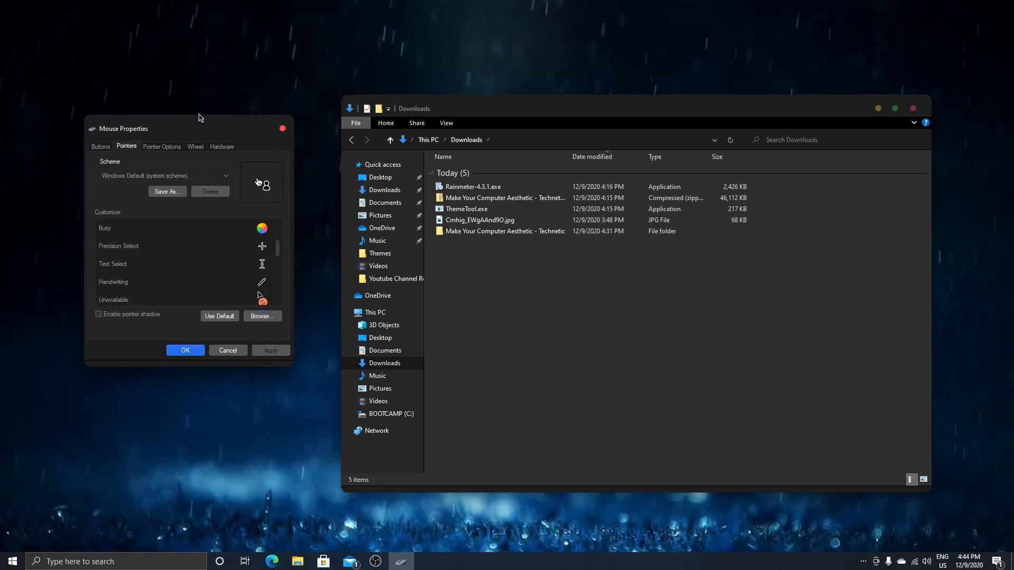
pyautogui.click(208, 49)
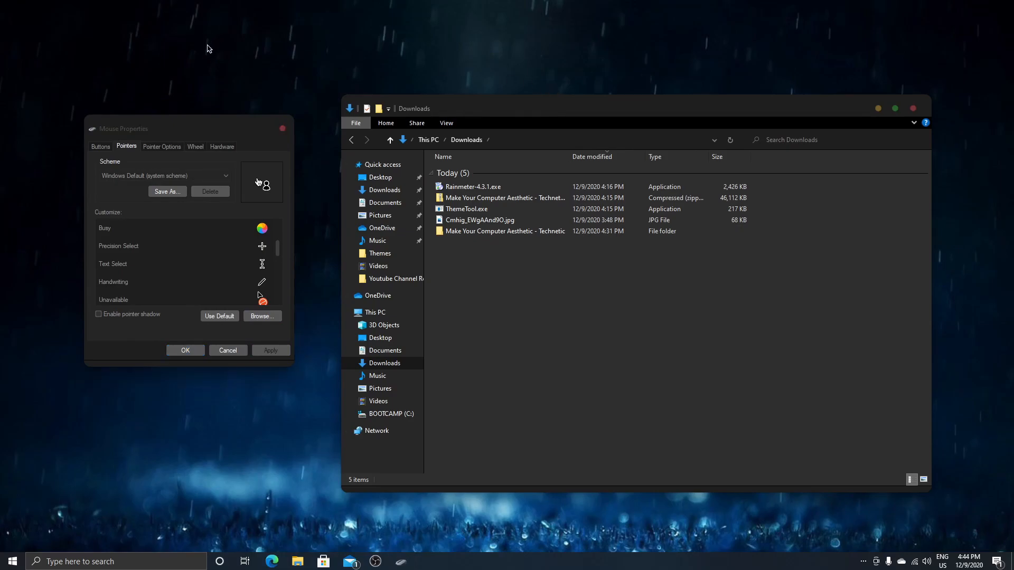
pyautogui.click(188, 126)
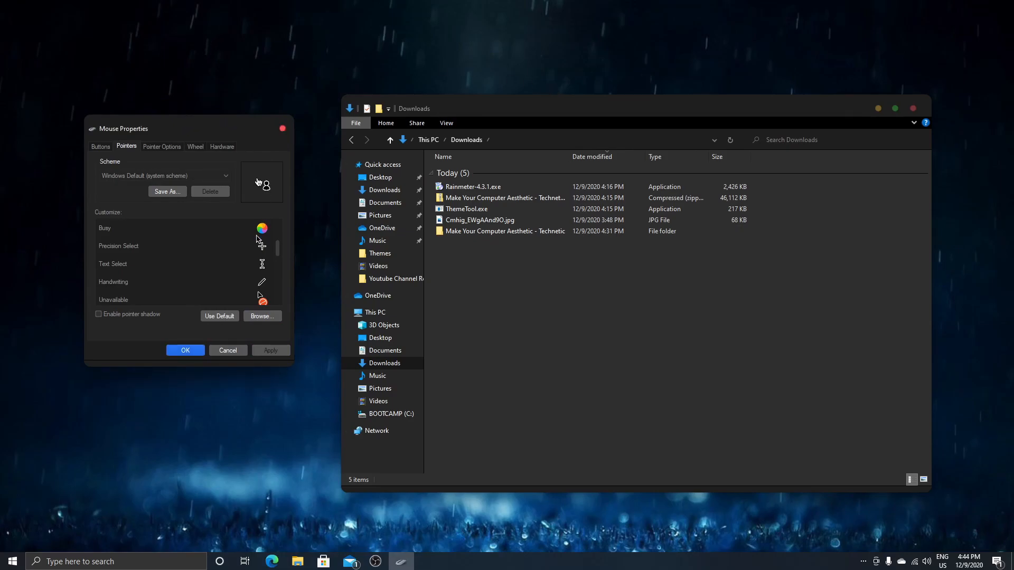
pyautogui.click(161, 147)
pyautogui.click(129, 146)
pyautogui.moveTo(187, 126); pyautogui.dragTo(158, 117)
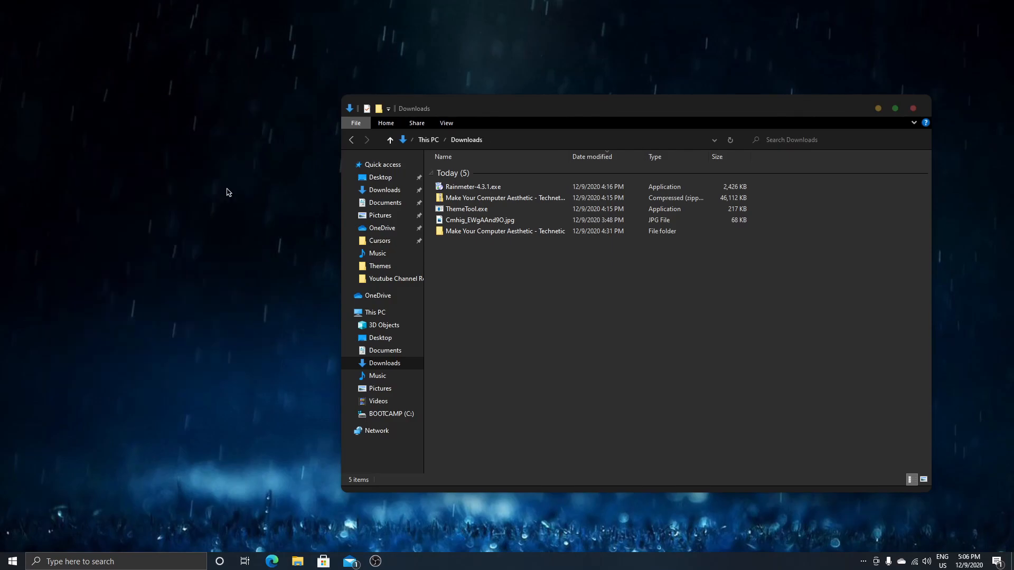
# Open the inner Make Your Computer Aesthetic - Technetic folder from Downloads
pyautogui.click(489, 232)
pyautogui.doubleClick(482, 234)
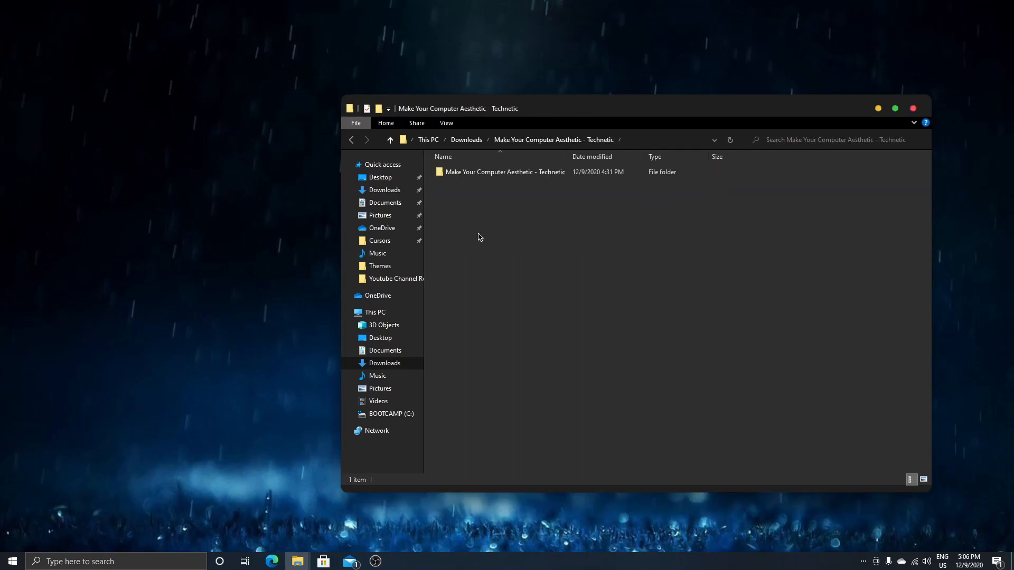
pyautogui.doubleClick(478, 171)
# Preview the sunrays_background.jpg image in Photos and close the viewer
pyautogui.doubleClick(467, 195)
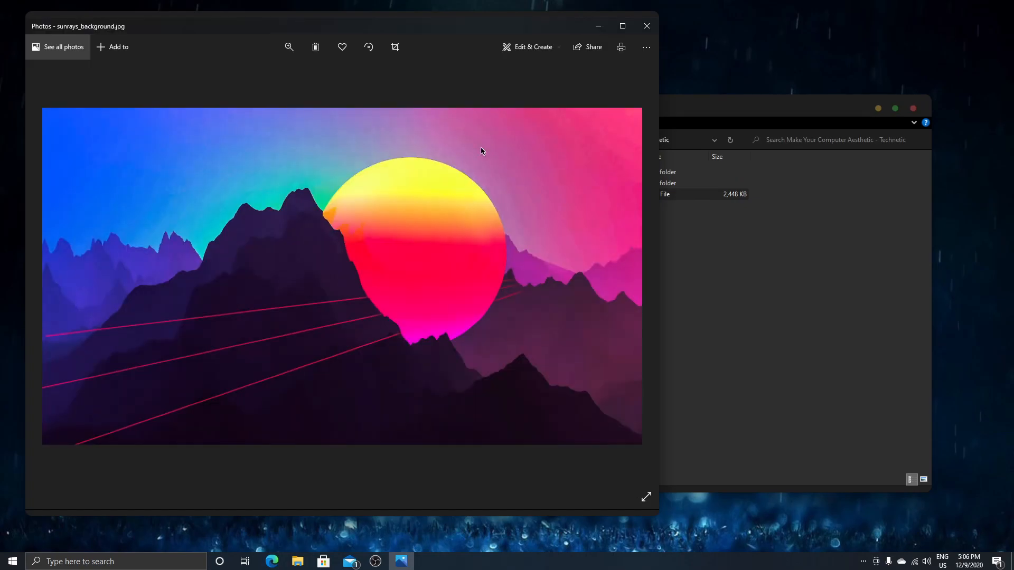
pyautogui.moveTo(393, 18); pyautogui.dragTo(444, 10)
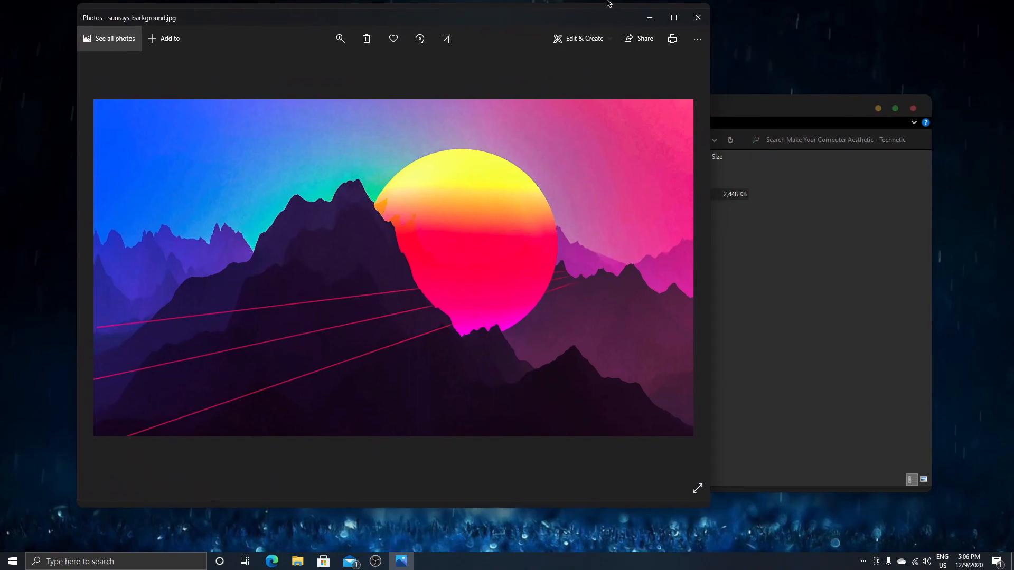
pyautogui.click(698, 40)
pyautogui.click(523, 169)
pyautogui.click(698, 18)
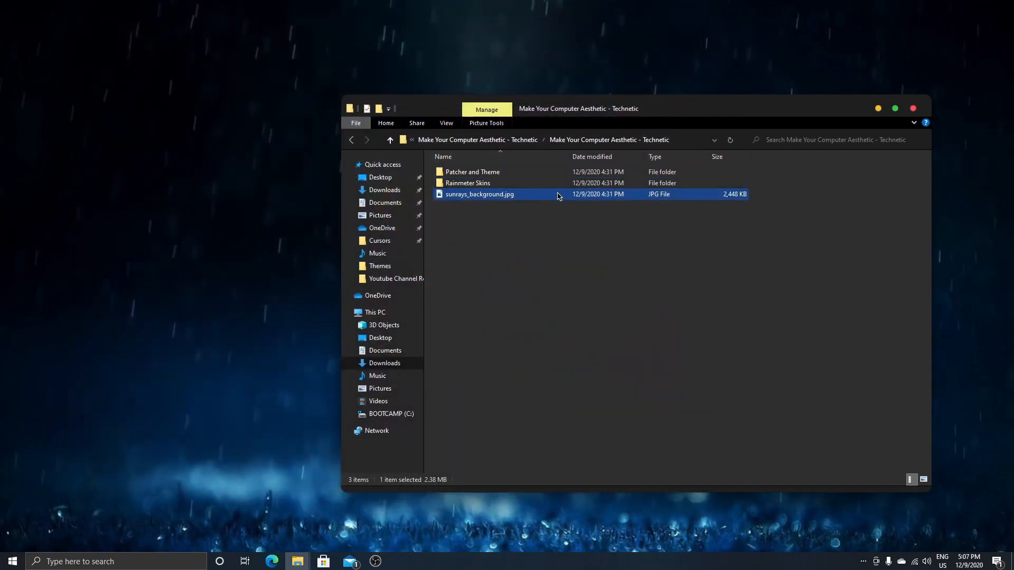
# Set sunrays_background.jpg as the desktop background and move the folder window aside to see the wallpaper
pyautogui.rightClick(557, 193)
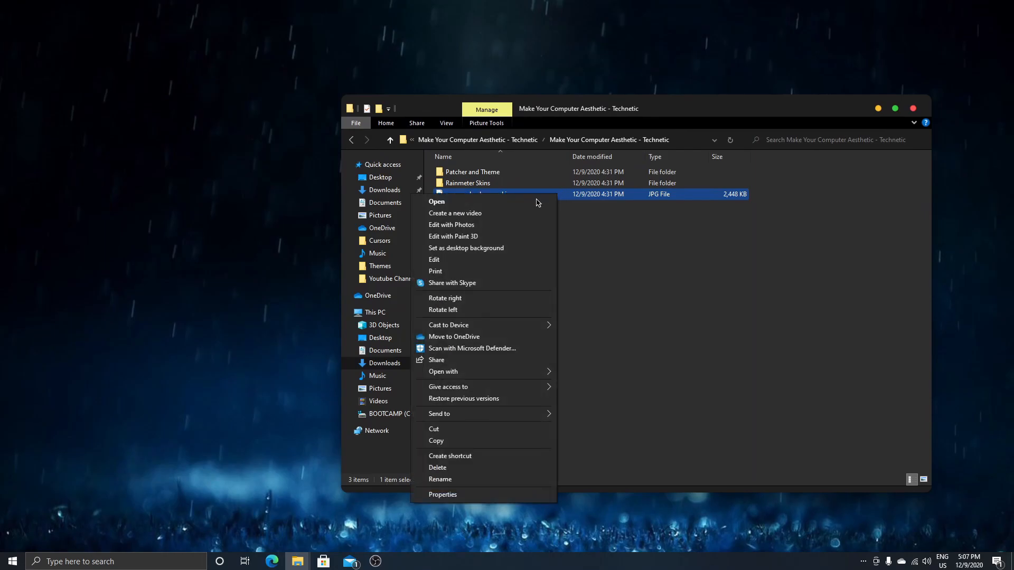
pyautogui.click(474, 248)
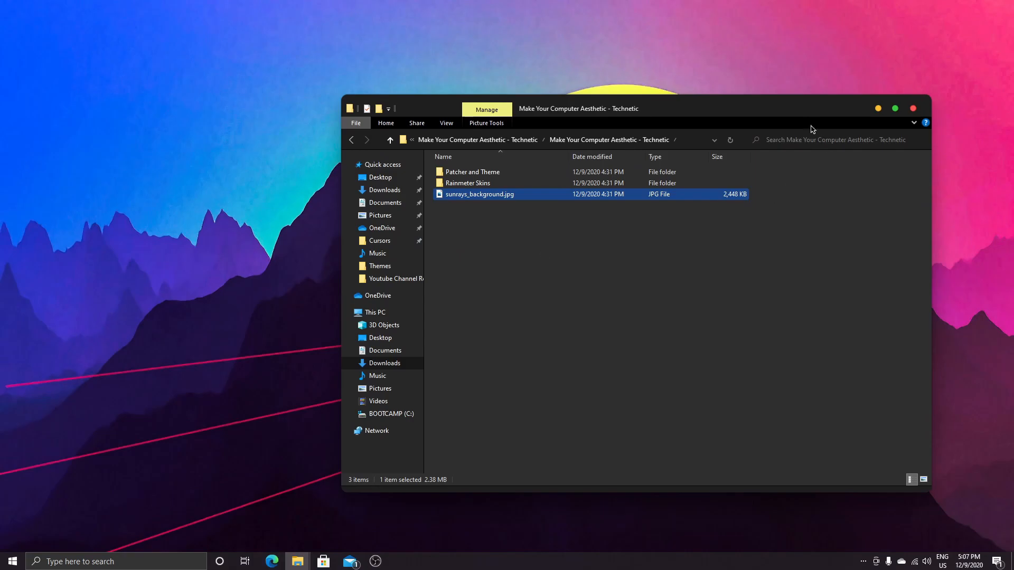
pyautogui.moveTo(797, 110); pyautogui.dragTo(741, 178)
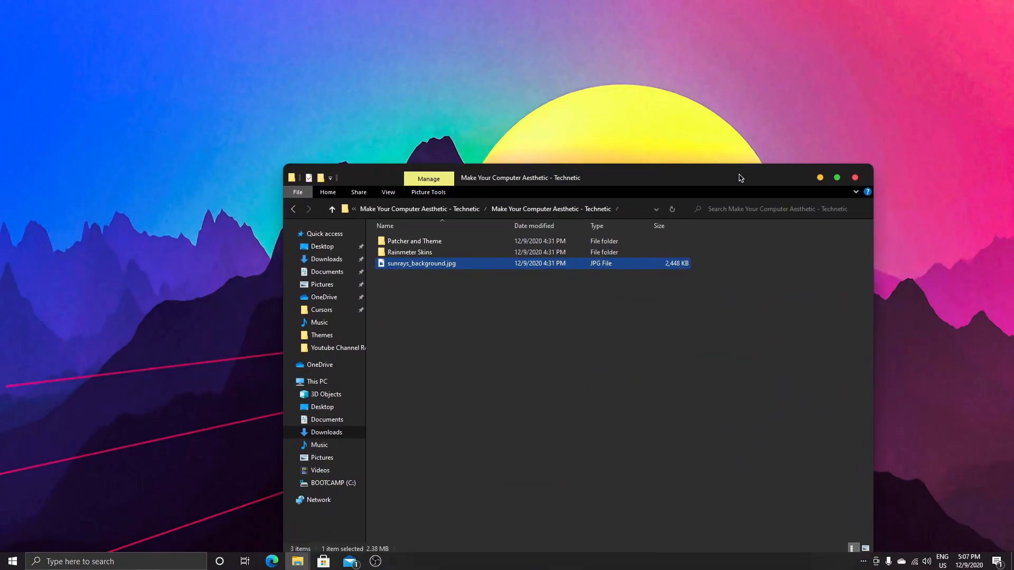
pyautogui.moveTo(606, 171); pyautogui.dragTo(493, 115)
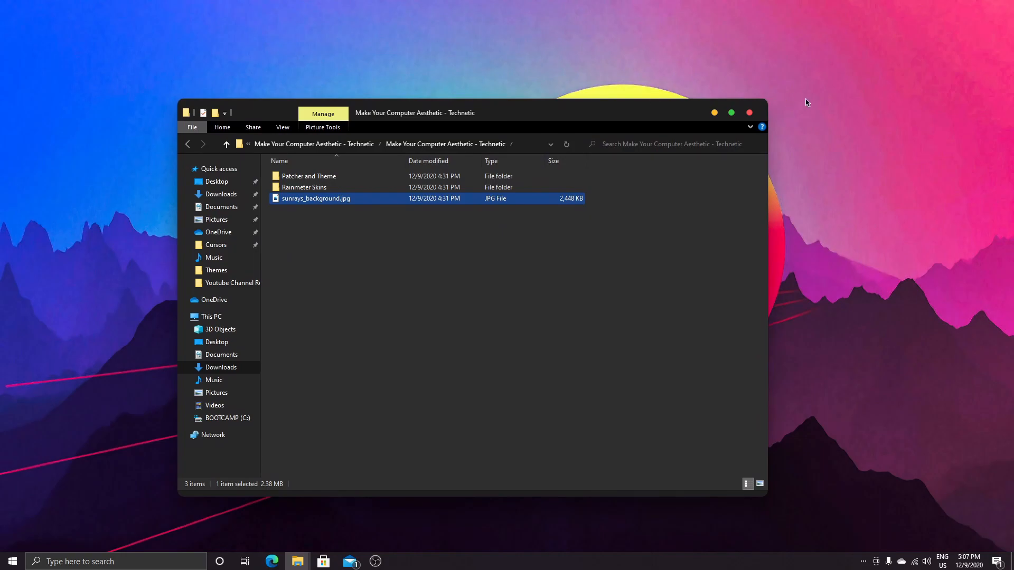
# Minimize the folder window, open Rainmeter's skin manager and move it to the middle of the desktop
pyautogui.click(715, 113)
pyautogui.click(866, 562)
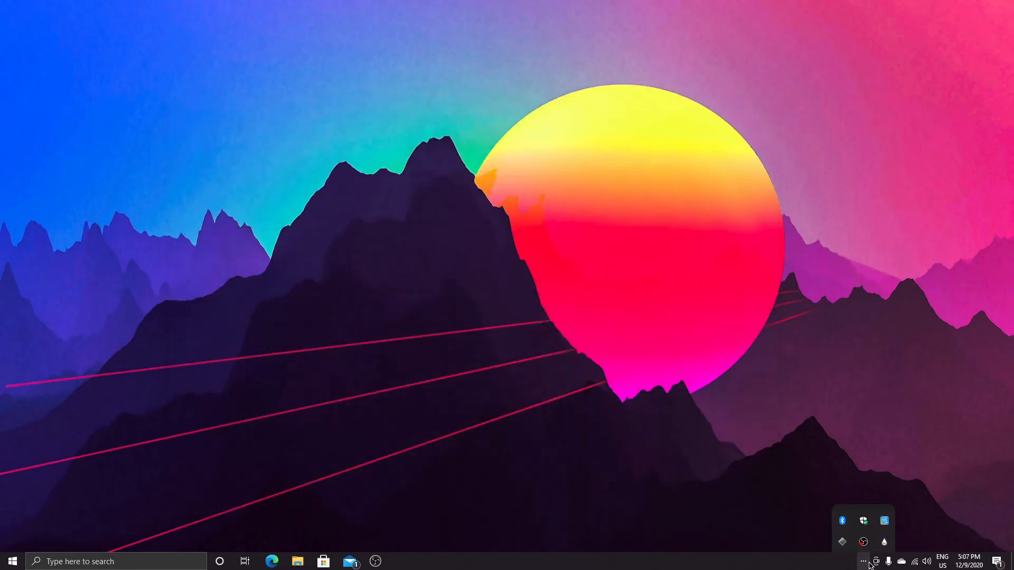
pyautogui.click(865, 264)
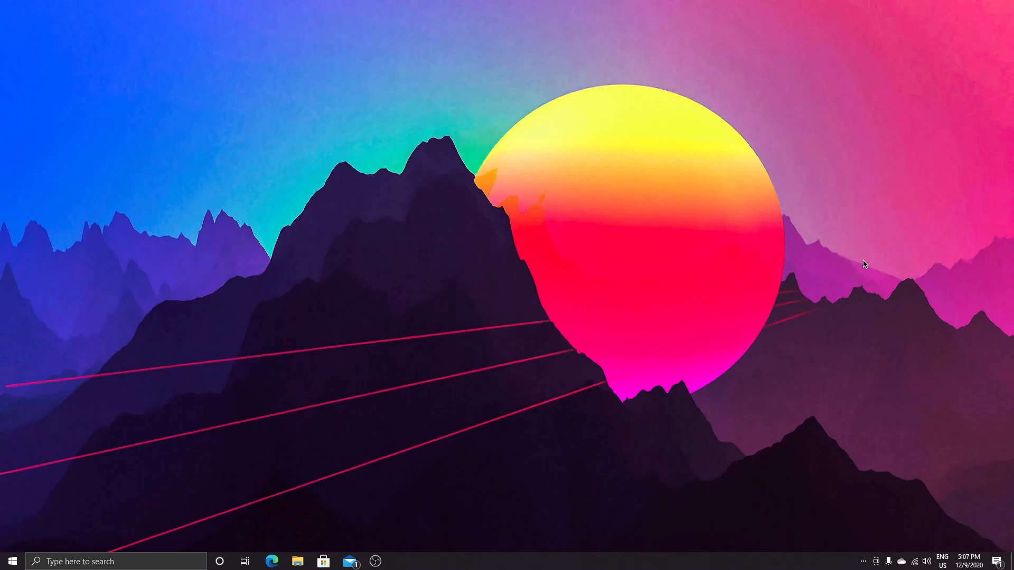
pyautogui.click(862, 564)
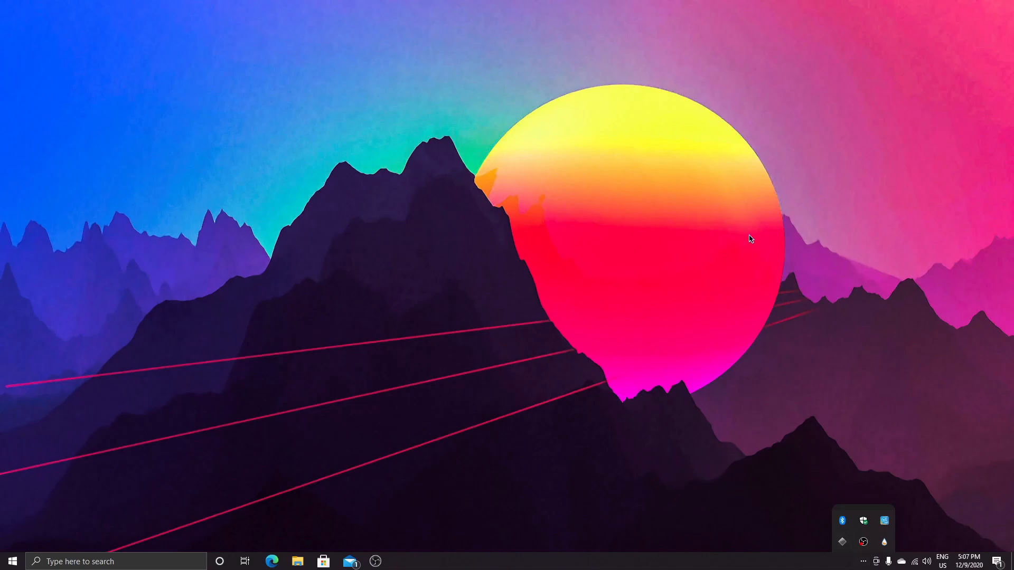
pyautogui.click(781, 248)
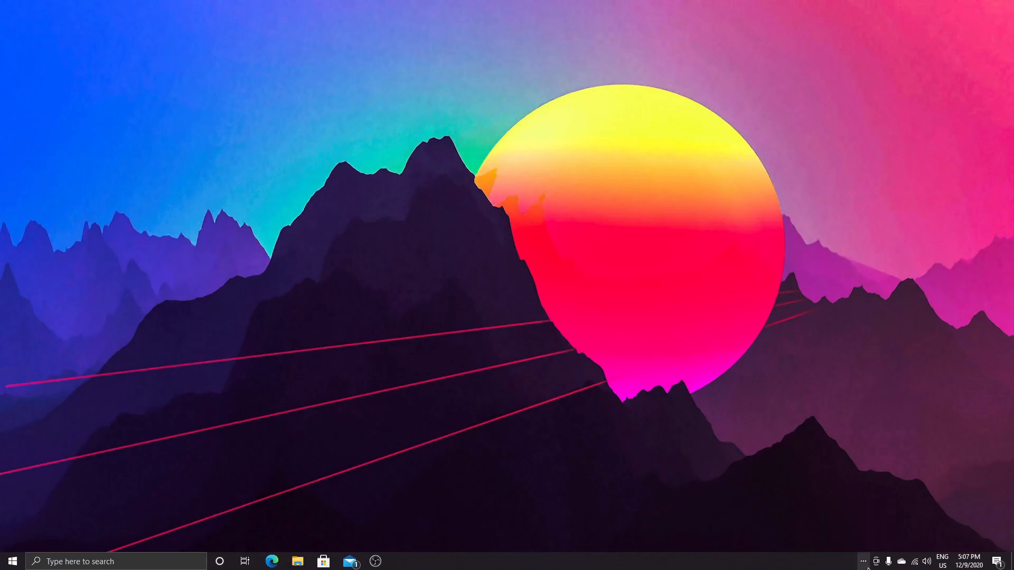
pyautogui.click(863, 564)
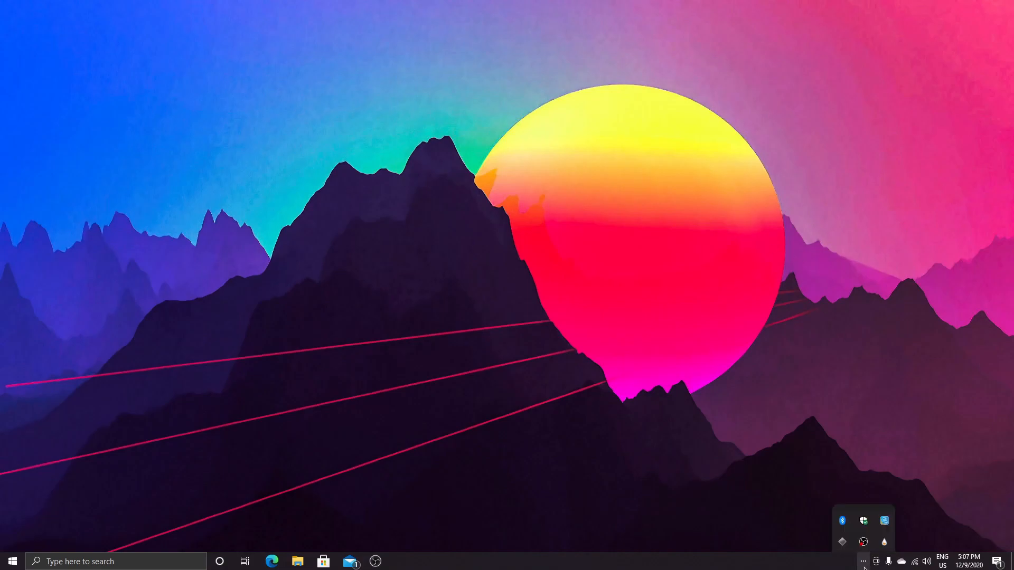
pyautogui.click(885, 542)
pyautogui.moveTo(487, 106); pyautogui.dragTo(405, 117)
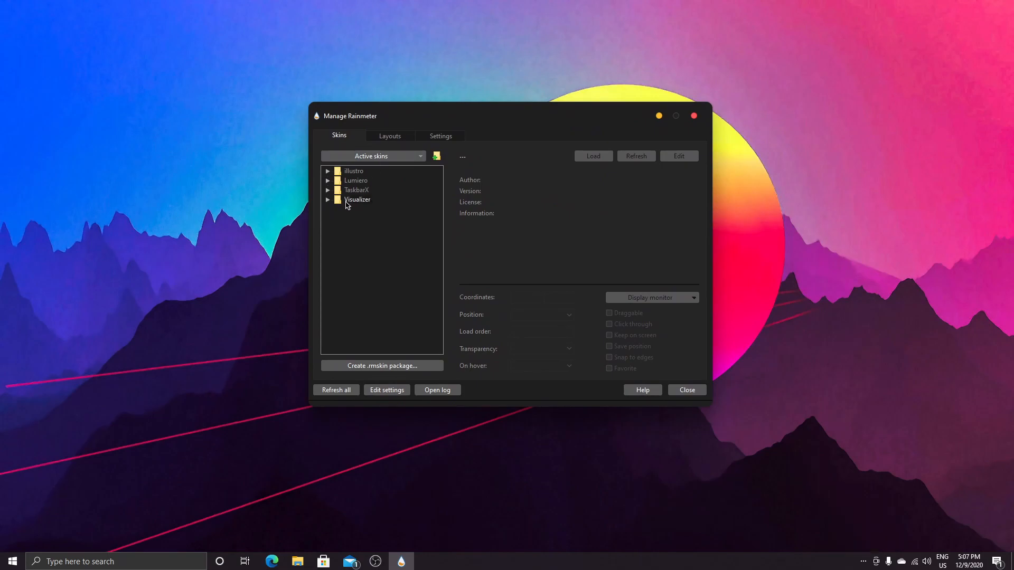
# Load the Lumiero Date.ini skin and move the date widget to the desktop's upper-right corner, at about 1656, 37
pyautogui.click(328, 181)
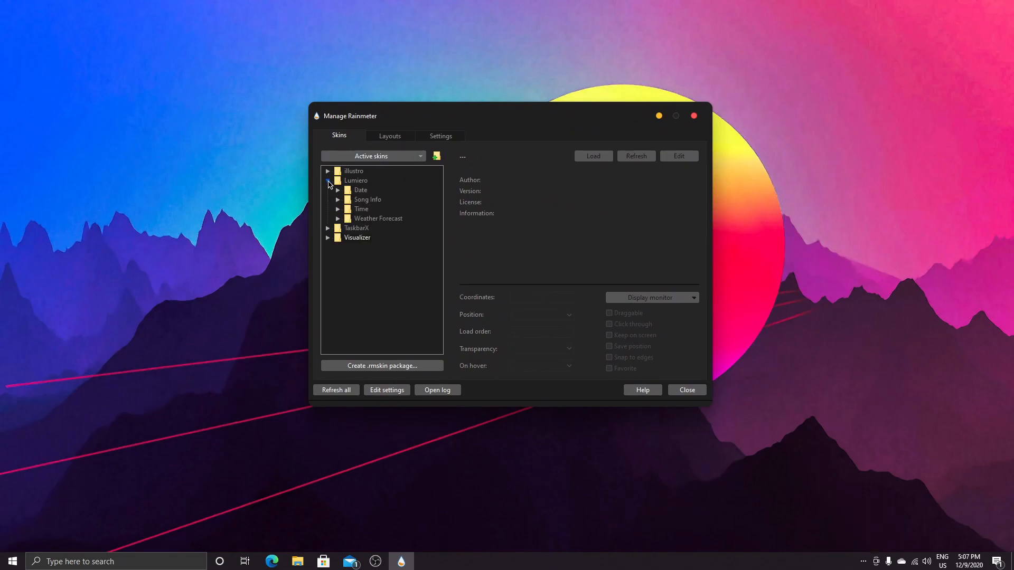
pyautogui.click(338, 190)
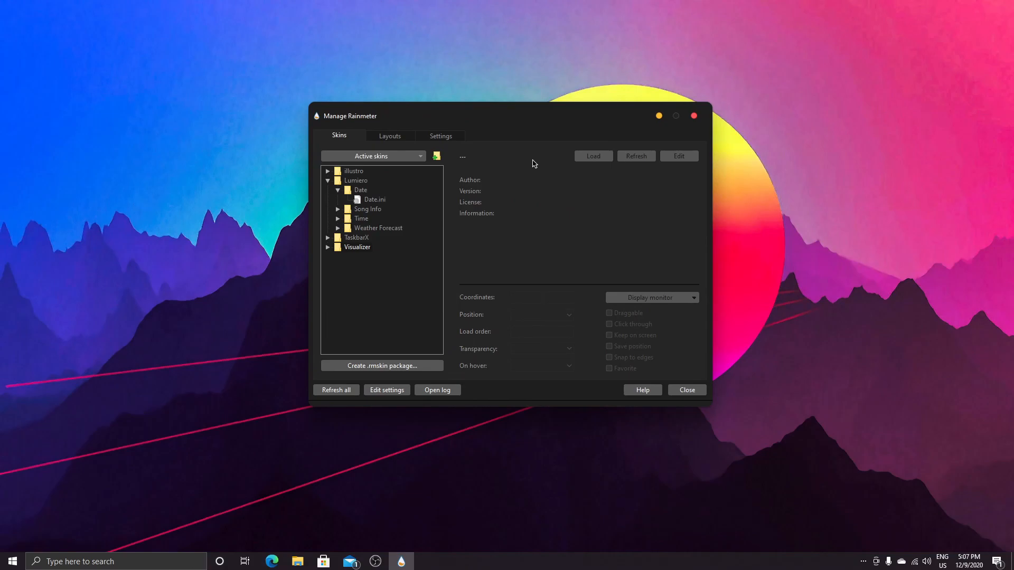
pyautogui.click(373, 200)
pyautogui.click(593, 156)
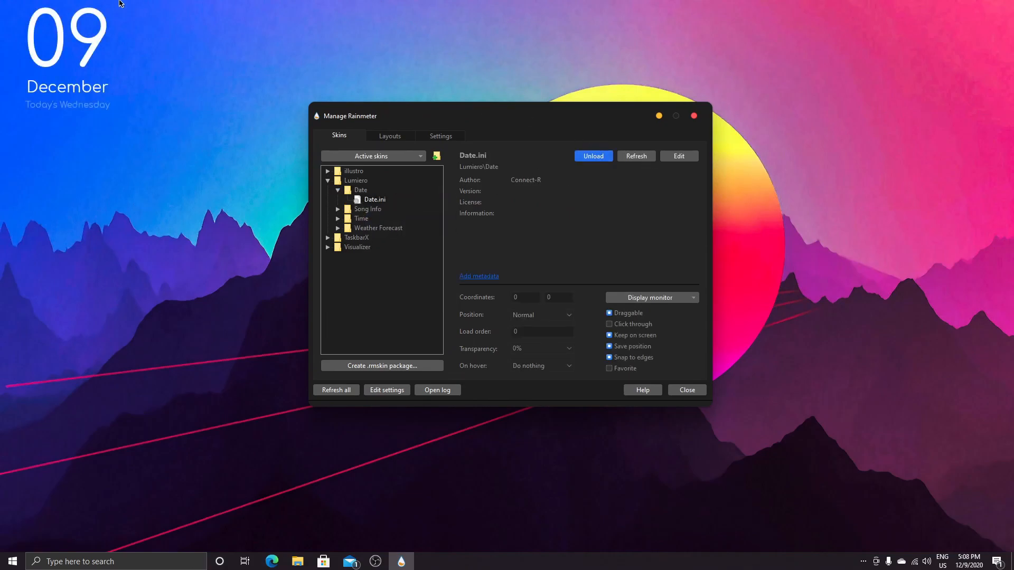
pyautogui.moveTo(68, 49); pyautogui.dragTo(953, 72)
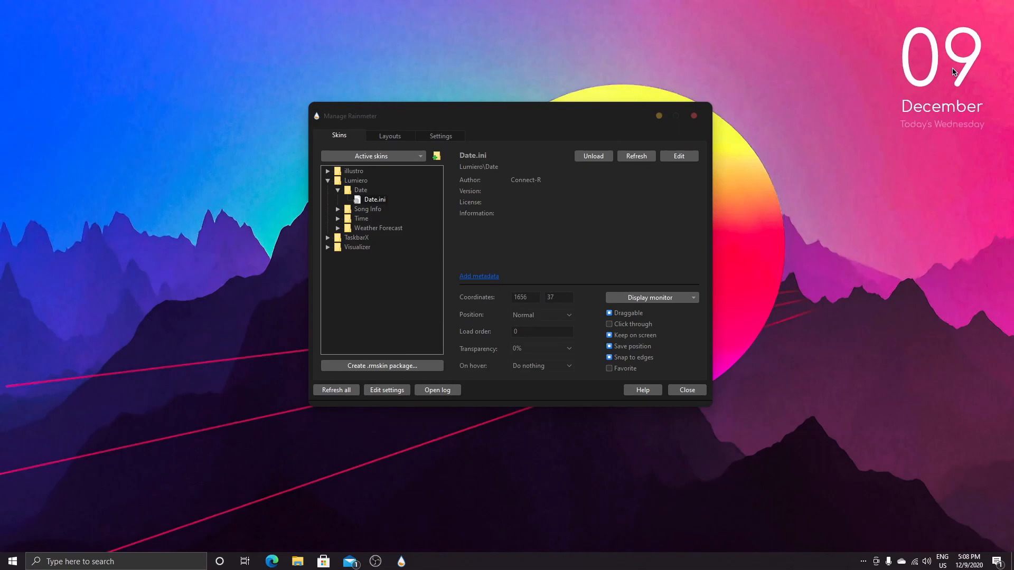
# Load the Lumiero Time.ini skin and move the clock widget just below the date widget, at about 1737, 261
pyautogui.click(338, 219)
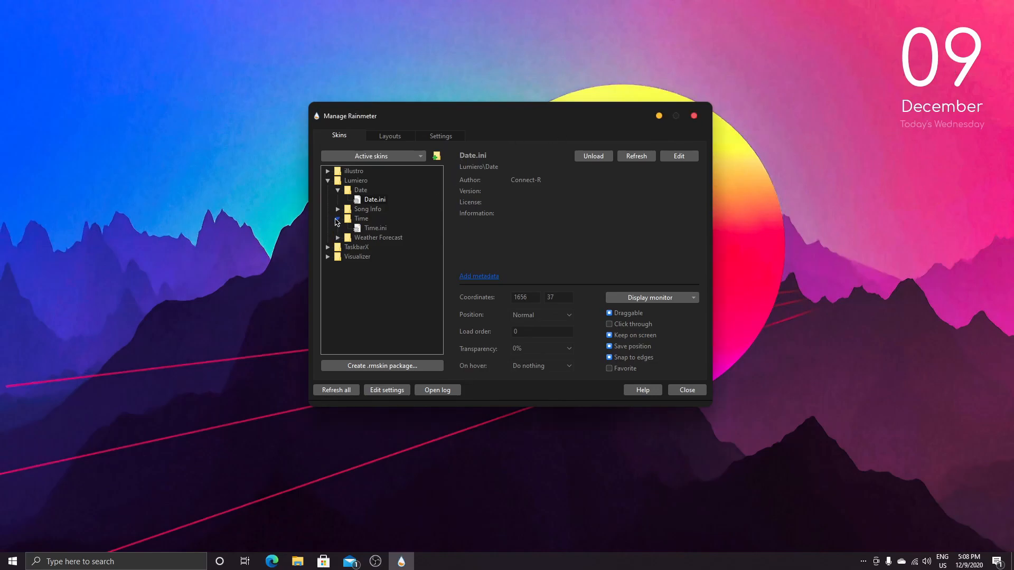
pyautogui.click(375, 228)
pyautogui.click(585, 157)
pyautogui.moveTo(48, 6); pyautogui.dragTo(962, 142)
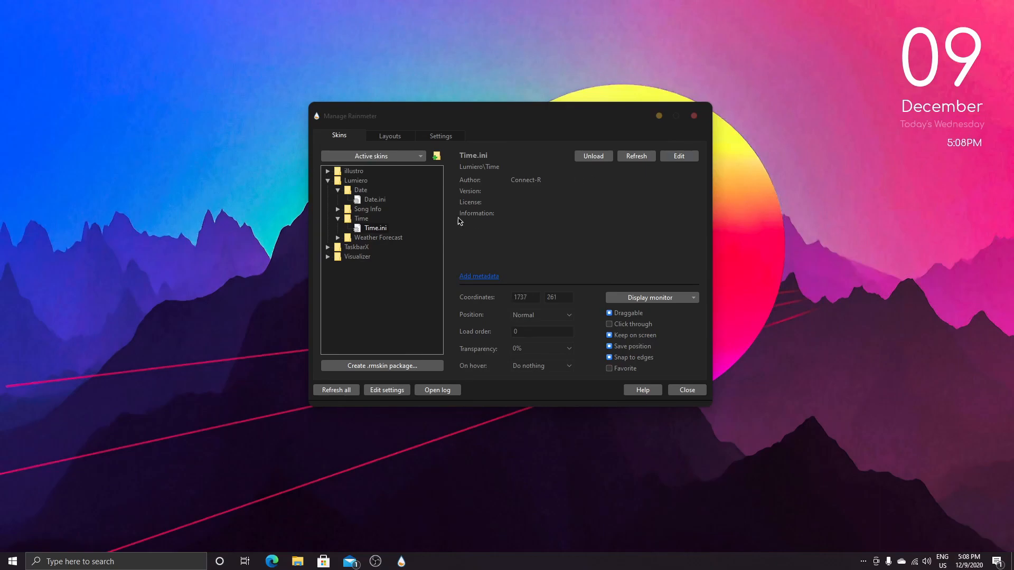
# Load the Lumiero Weather Forecast.ini skin and move the weather widget to the desktop's upper-left corner, at about 37, 28
pyautogui.click(338, 239)
pyautogui.click(376, 247)
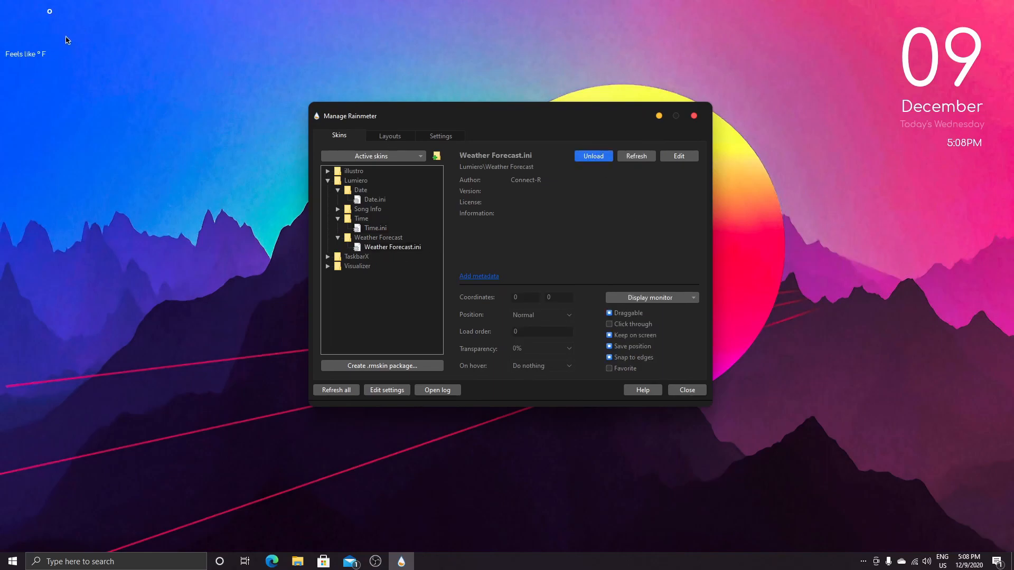
pyautogui.moveTo(72, 41); pyautogui.dragTo(55, 38)
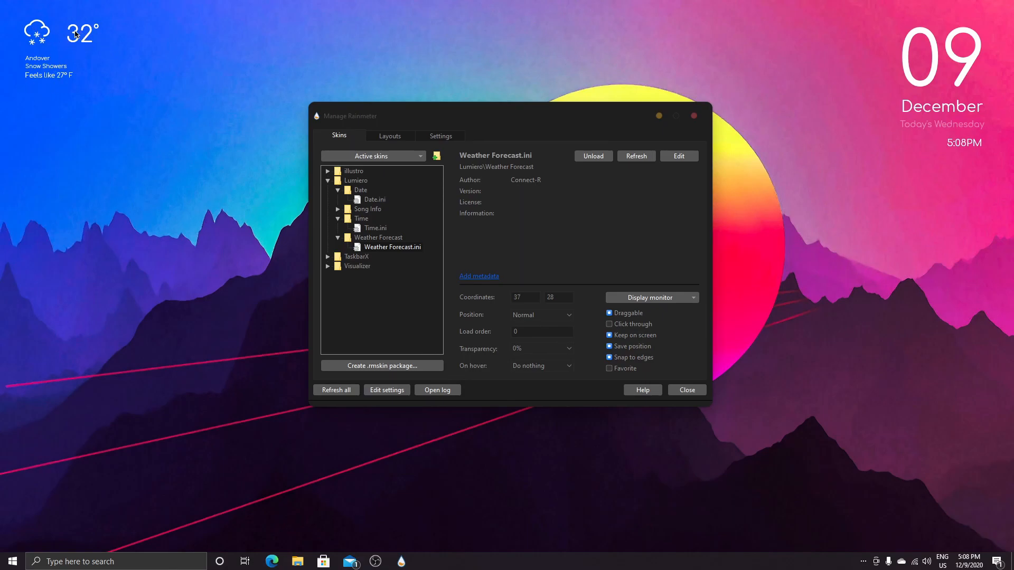
# Look at the weather widget's skin menu and return to the skin manager
pyautogui.rightClick(38, 33)
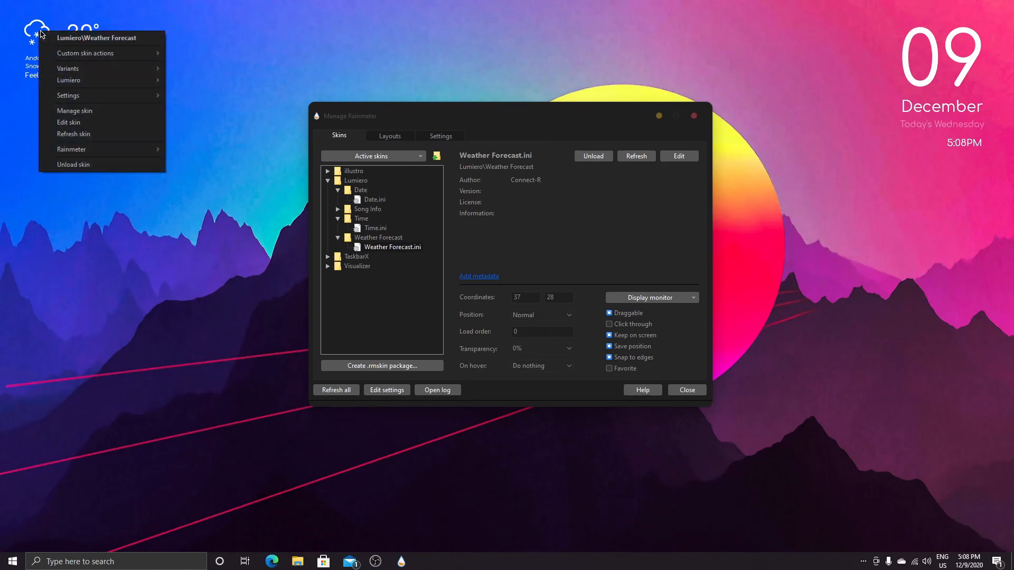
pyautogui.click(202, 64)
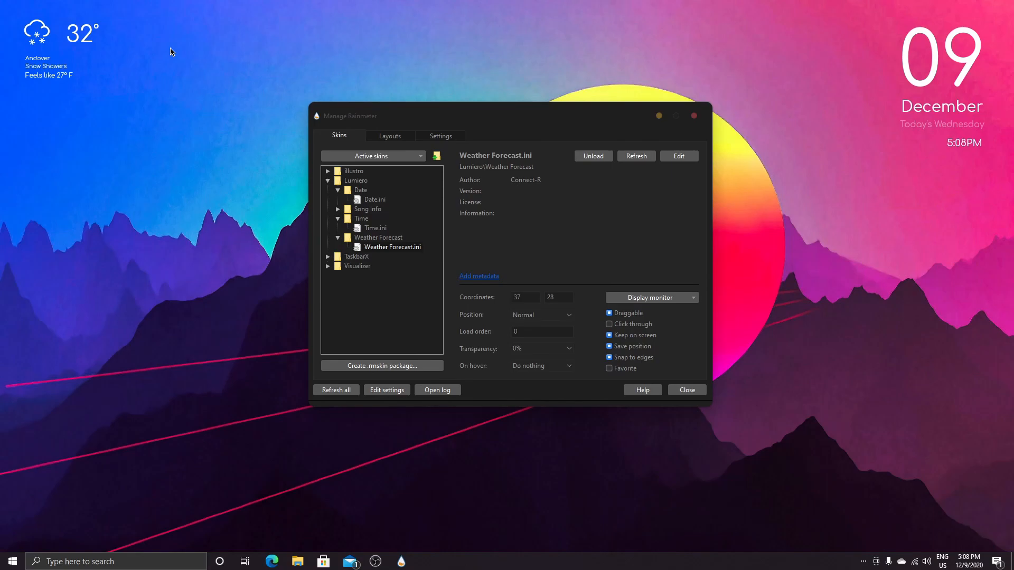
pyautogui.click(355, 285)
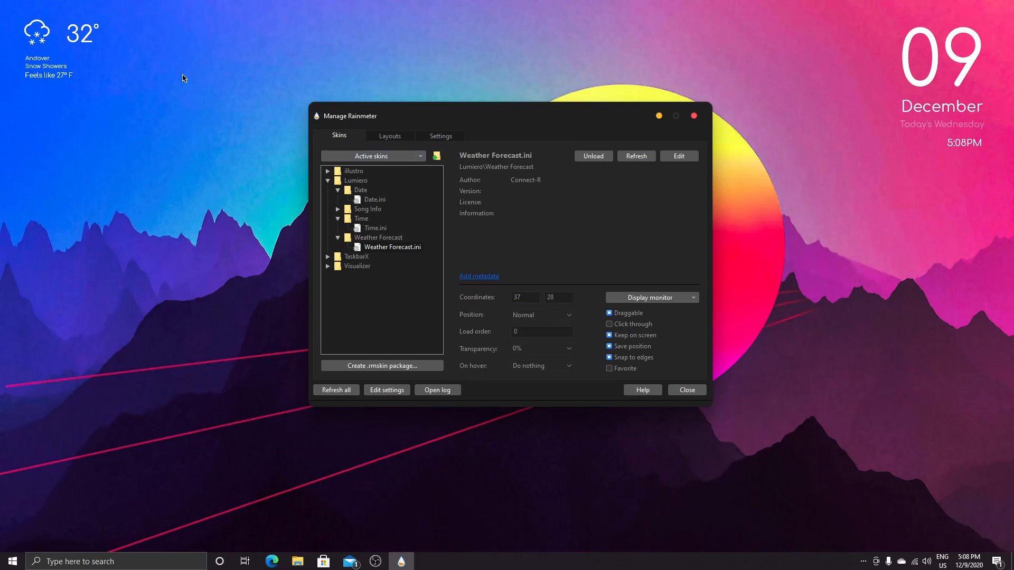
# Load the TaskbarX.ini skin to center the taskbar icons and close the skin manager
pyautogui.moveTo(388, 117); pyautogui.dragTo(347, 93)
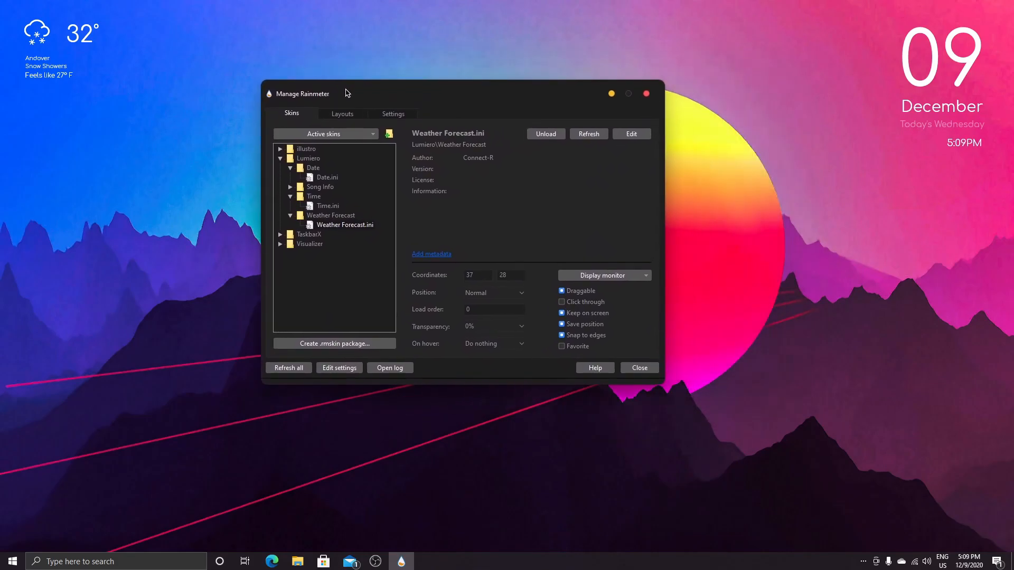
pyautogui.click(280, 235)
pyautogui.click(323, 244)
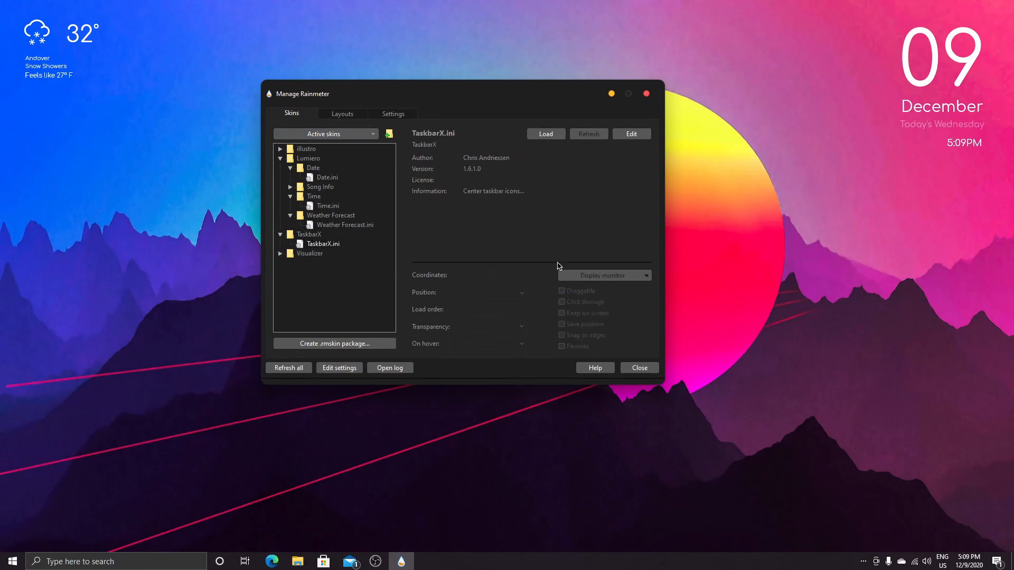
pyautogui.click(542, 134)
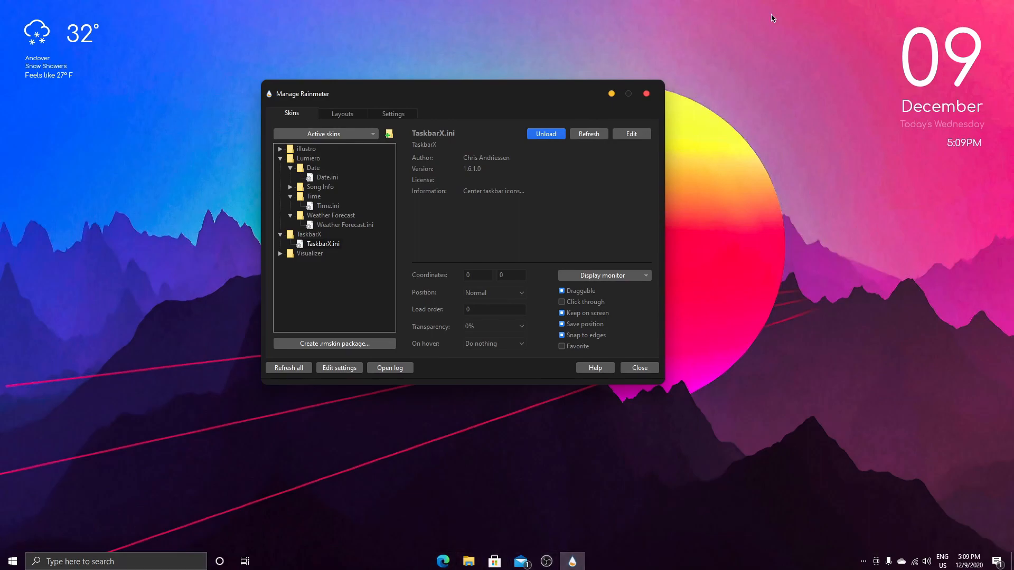
pyautogui.click(647, 94)
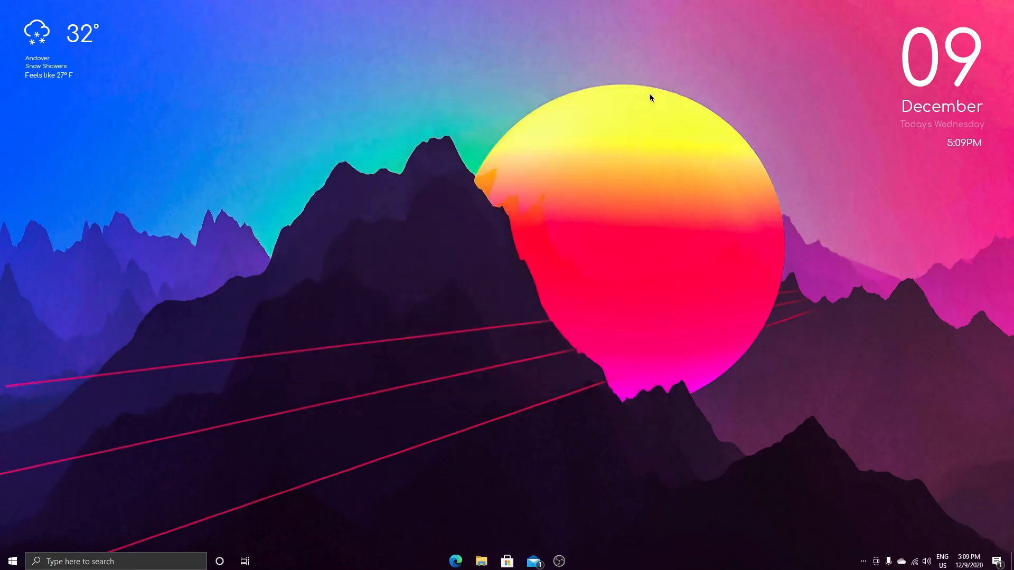
# Set the taskbar's search box to Hidden
pyautogui.click(59, 561)
pyautogui.click(557, 390)
pyautogui.rightClick(295, 567)
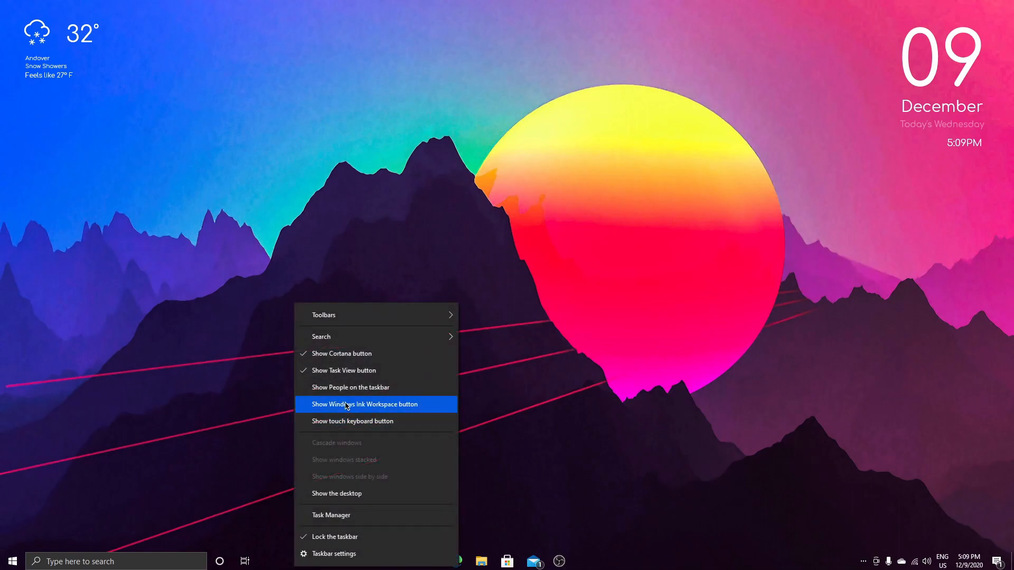
pyautogui.moveTo(344, 338)
pyautogui.click(472, 341)
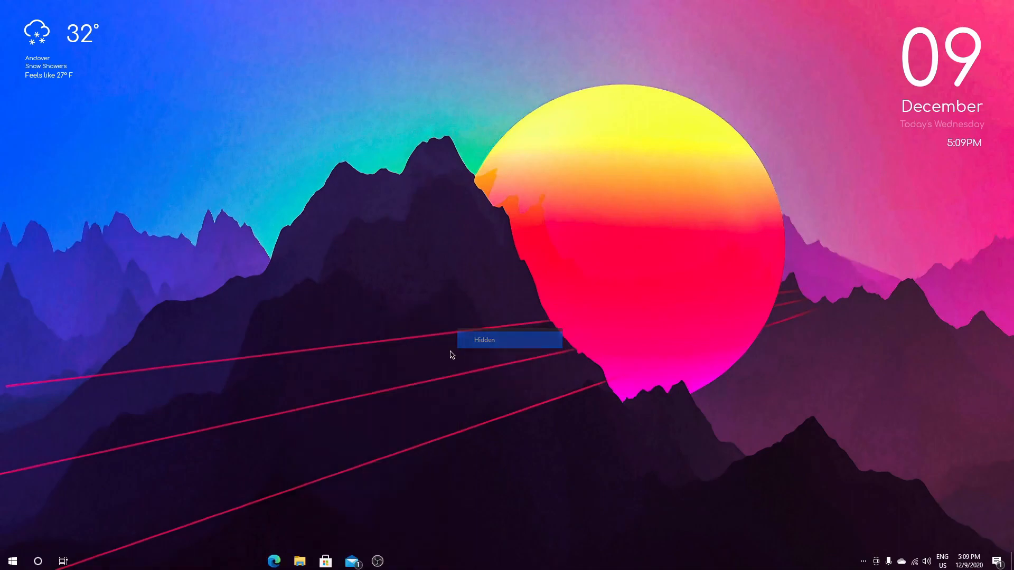
# Turn off the Cortana and Task View buttons on the taskbar
pyautogui.rightClick(177, 567)
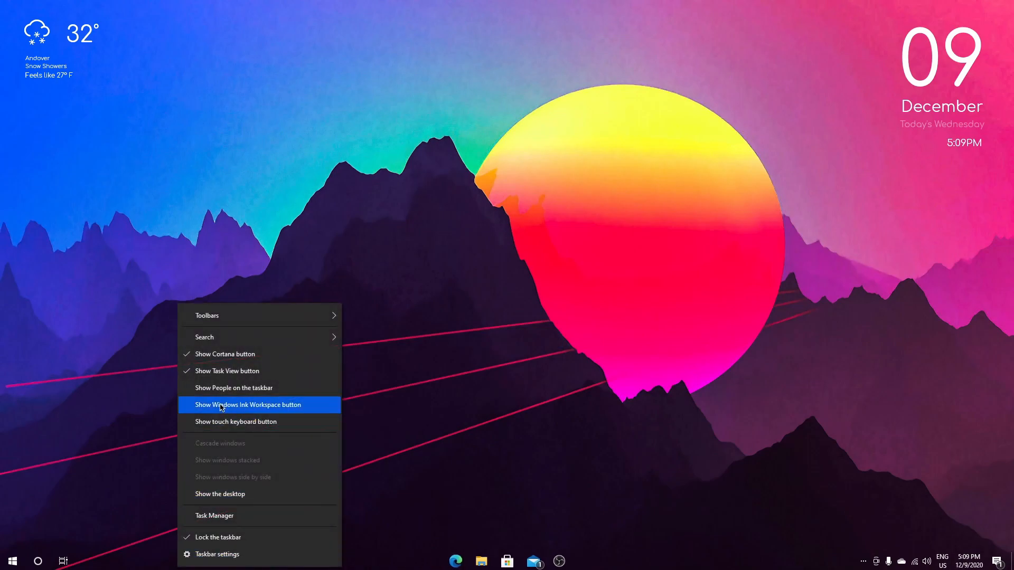
pyautogui.click(213, 354)
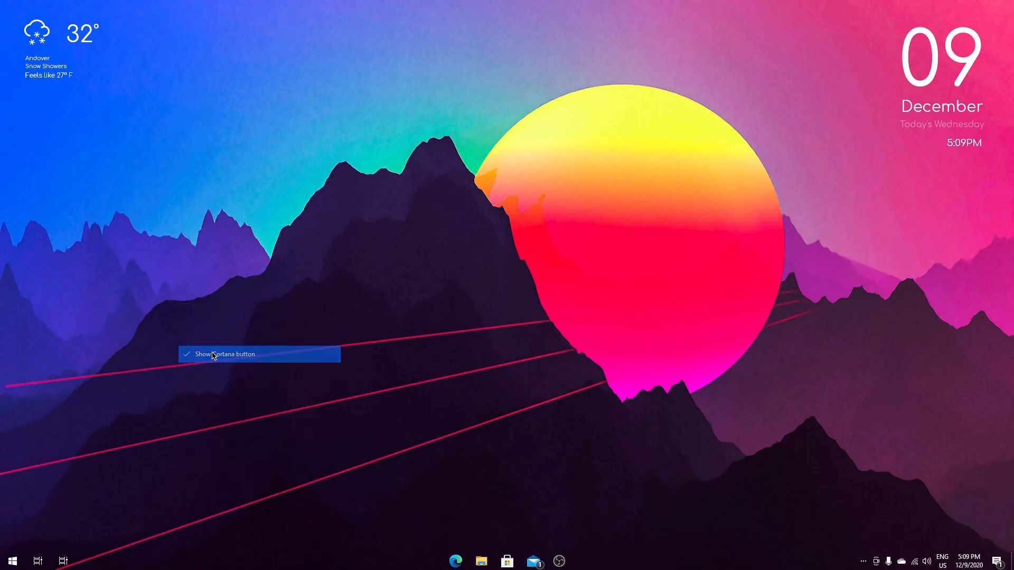
pyautogui.rightClick(215, 564)
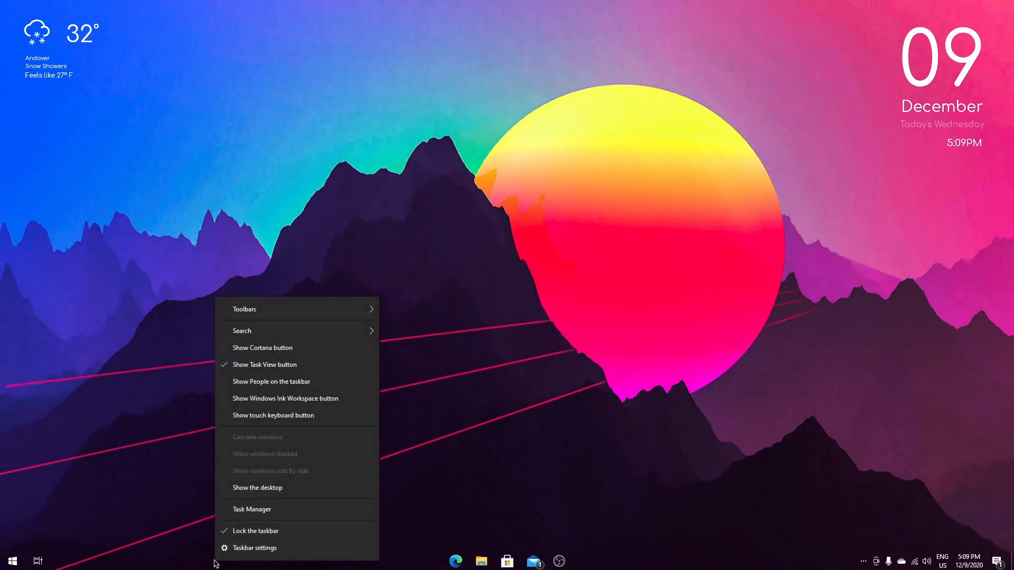
pyautogui.click(265, 372)
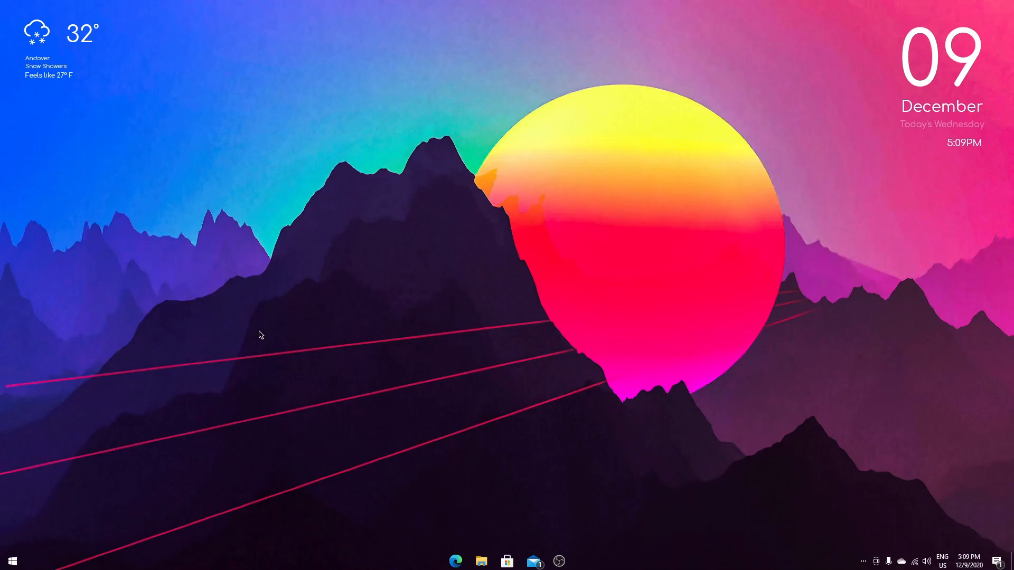
# Test Windows search with random text, clear and dismiss it, and briefly open and close Task View
pyautogui.press('super')
pyautogui.write('jji')
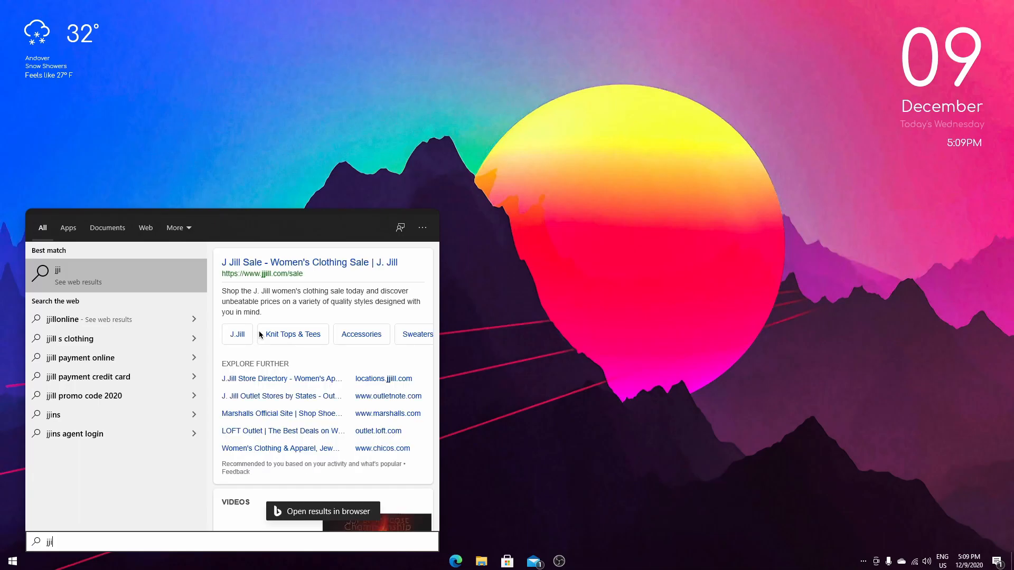
pyautogui.write('gigohiohg')
pyautogui.press('BackSpace')
pyautogui.press('BackSpace')
pyautogui.press('BackSpace')
pyautogui.press('BackSpace')
pyautogui.press('BackSpace')
pyautogui.press('BackSpace')
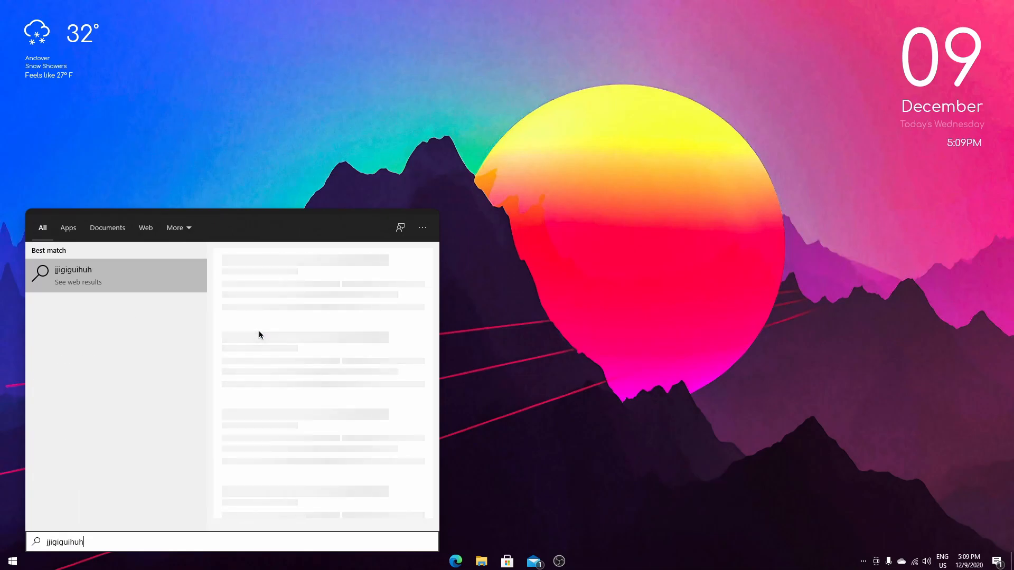
pyautogui.press('BackSpace')
pyautogui.press('BackSpace')
pyautogui.press('BackSpace')
pyautogui.press('BackSpace')
pyautogui.press('BackSpace')
pyautogui.press('BackSpace')
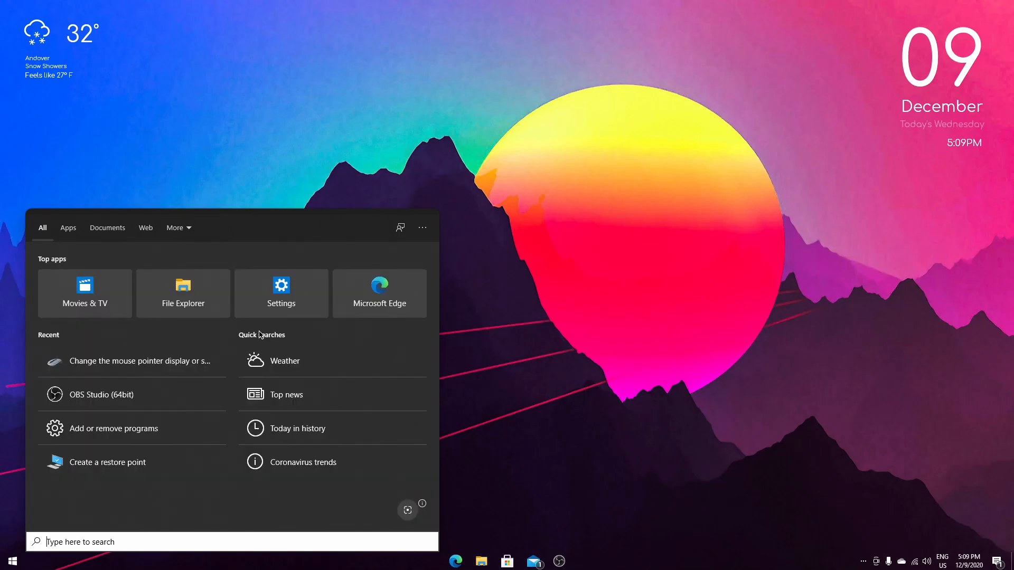
pyautogui.click(592, 307)
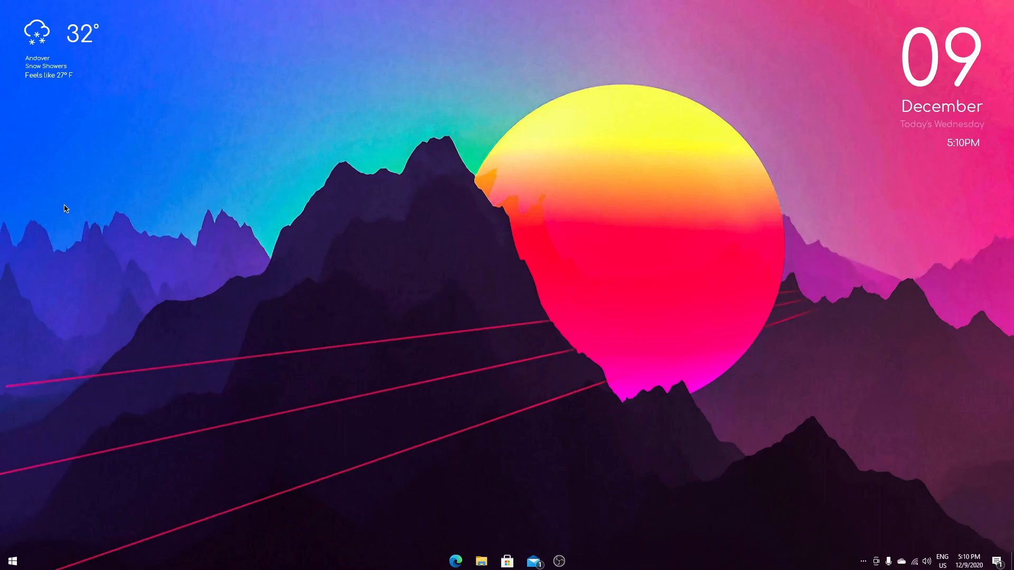
pyautogui.press('super+Tab')
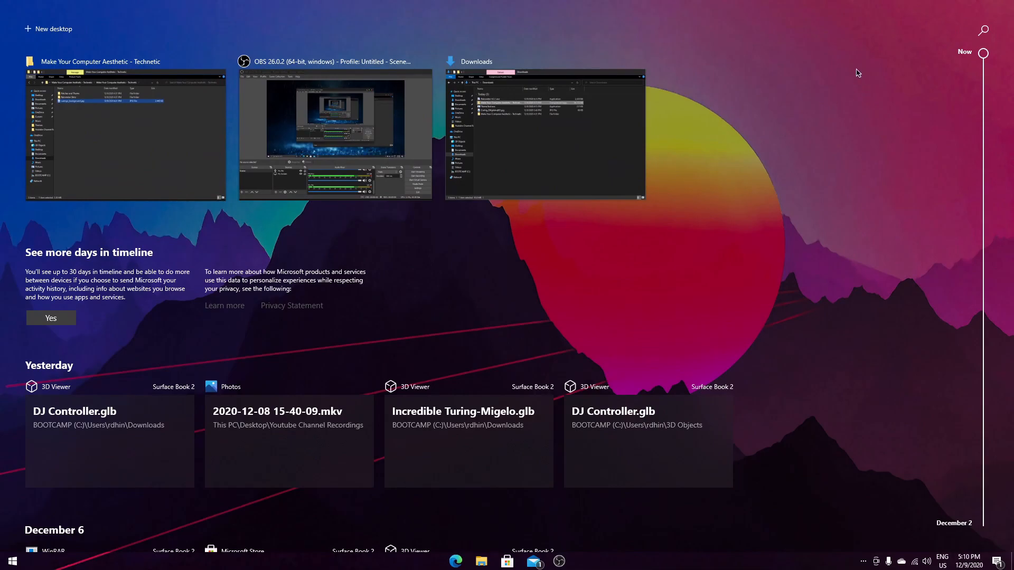
pyautogui.click(858, 73)
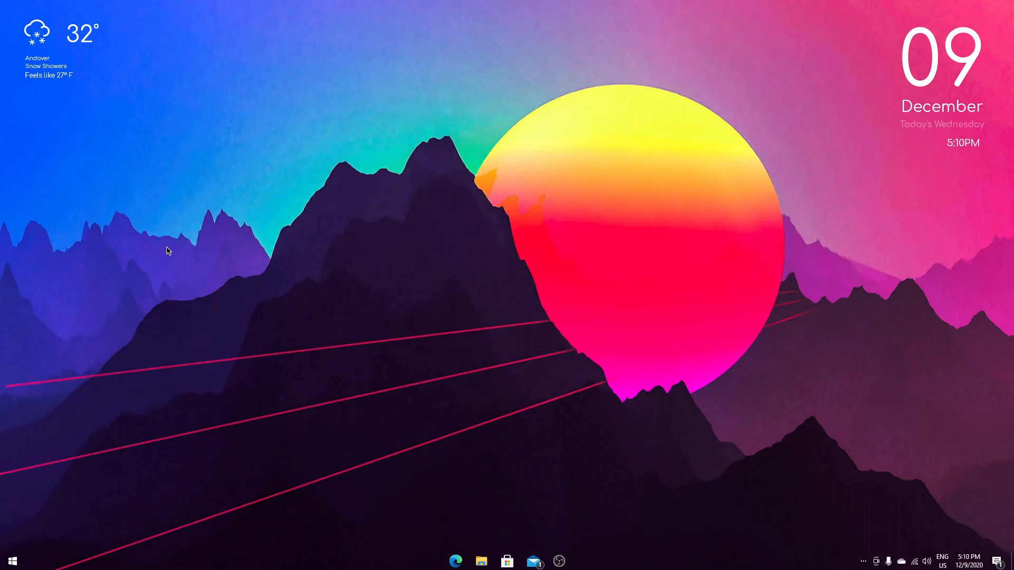
# Load Visualizer v.1.ini from Rainmeter's skin manager, minimize the manager, and move the visualizer just above the taskbar, at about 649, 912
pyautogui.click(864, 562)
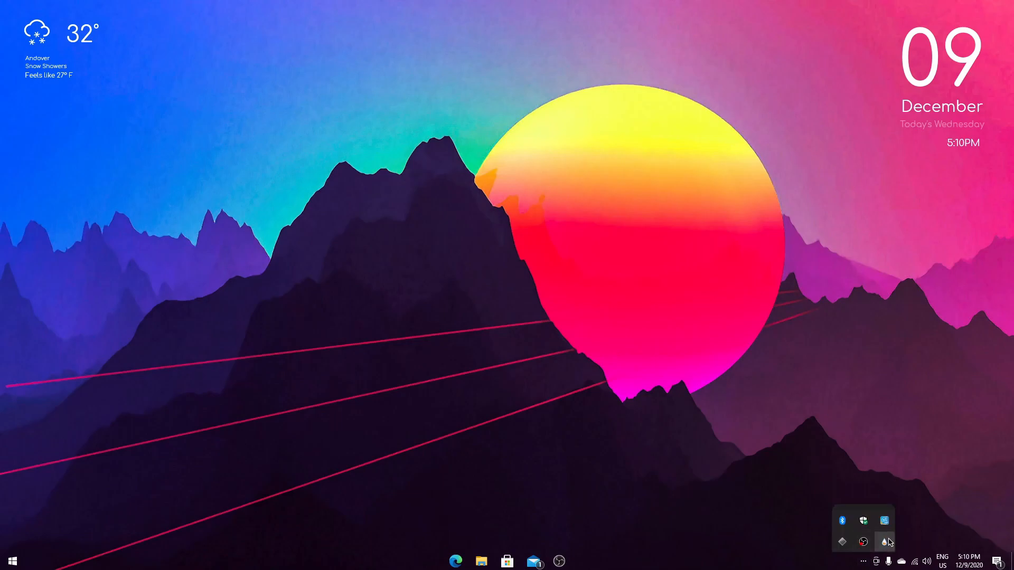
pyautogui.click(884, 542)
pyautogui.click(281, 177)
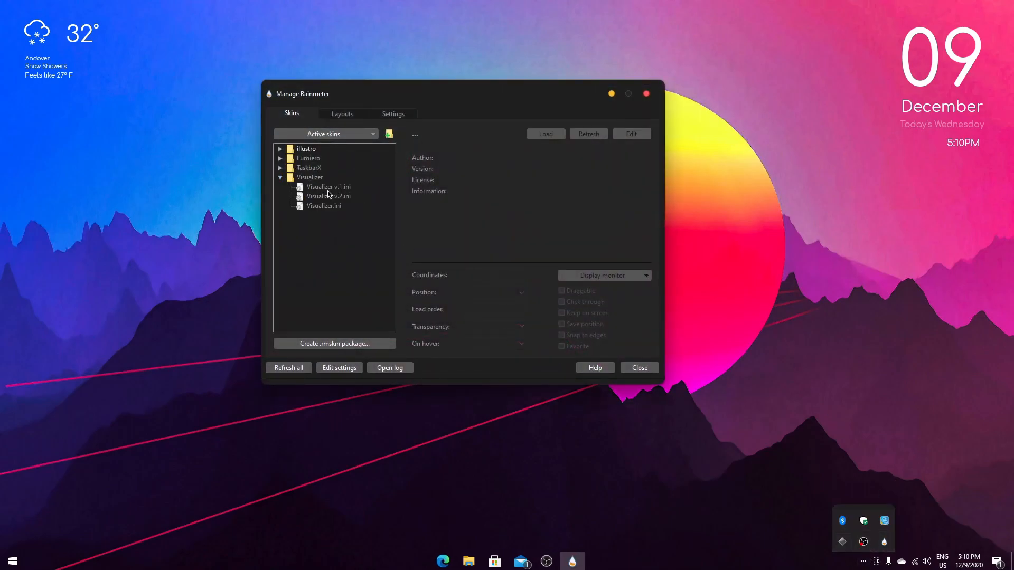
pyautogui.click(329, 187)
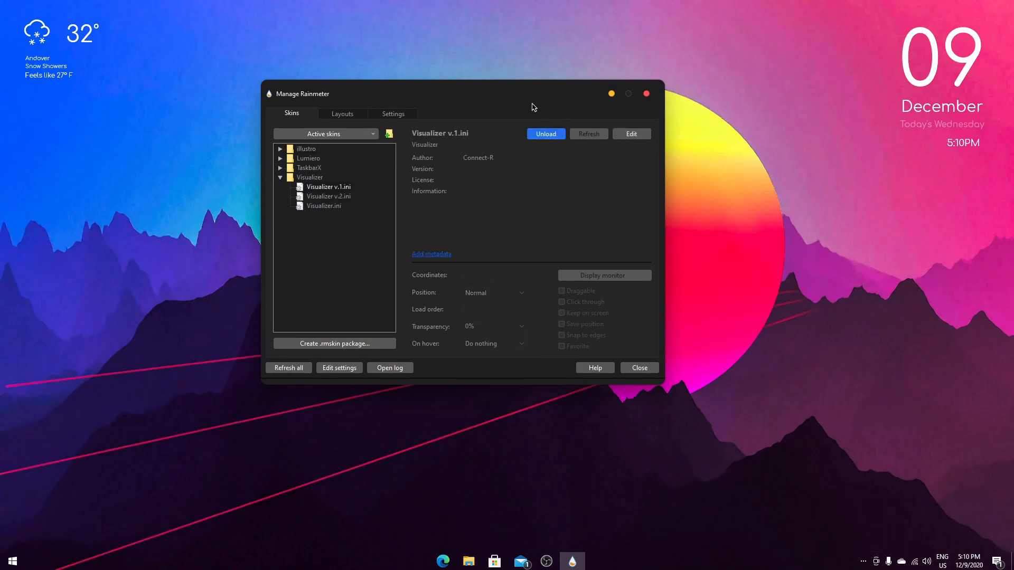
pyautogui.click(611, 94)
pyautogui.moveTo(313, 63); pyautogui.dragTo(624, 539)
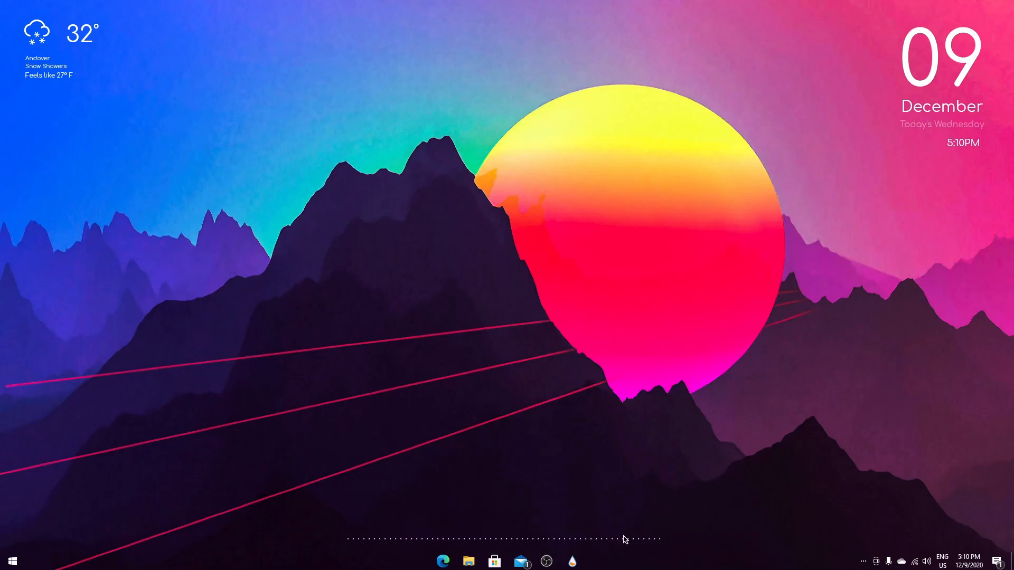
# Restore the skin manager, move it slightly aside, and expand the TaskbarX and Lumiero skin folders
pyautogui.click(575, 560)
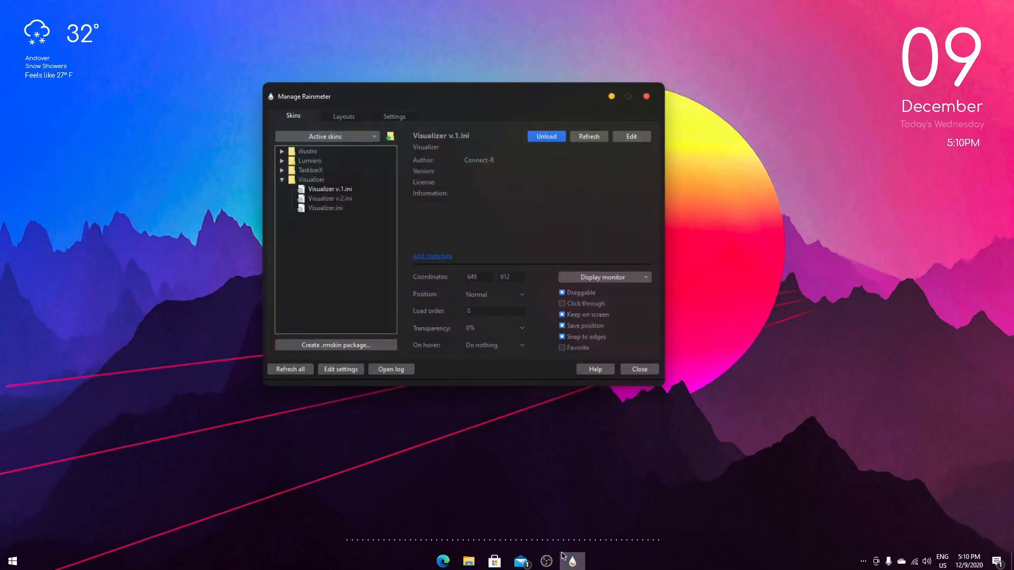
pyautogui.moveTo(334, 95); pyautogui.dragTo(299, 124)
pyautogui.click(253, 201)
pyautogui.click(244, 198)
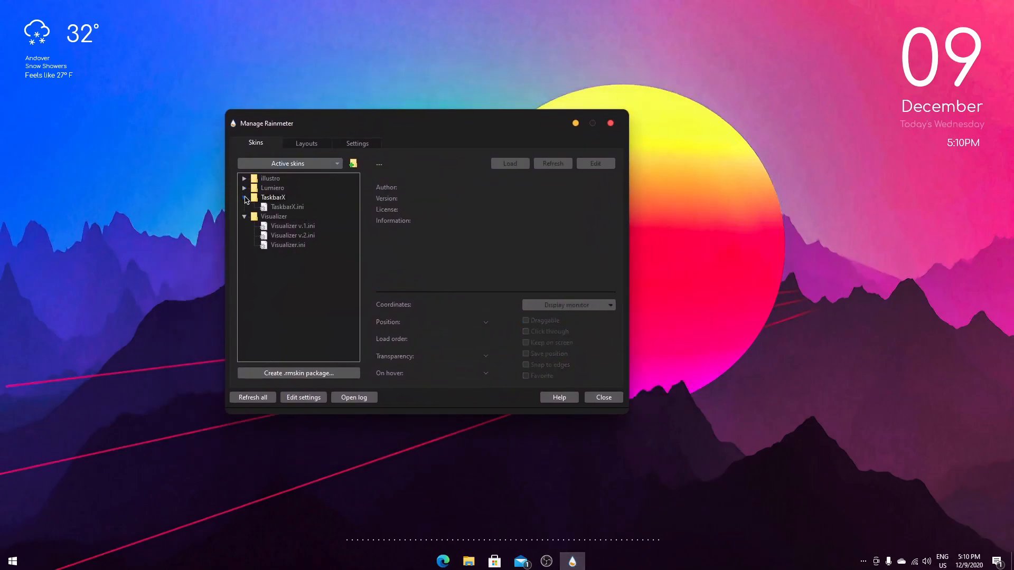
pyautogui.click(244, 188)
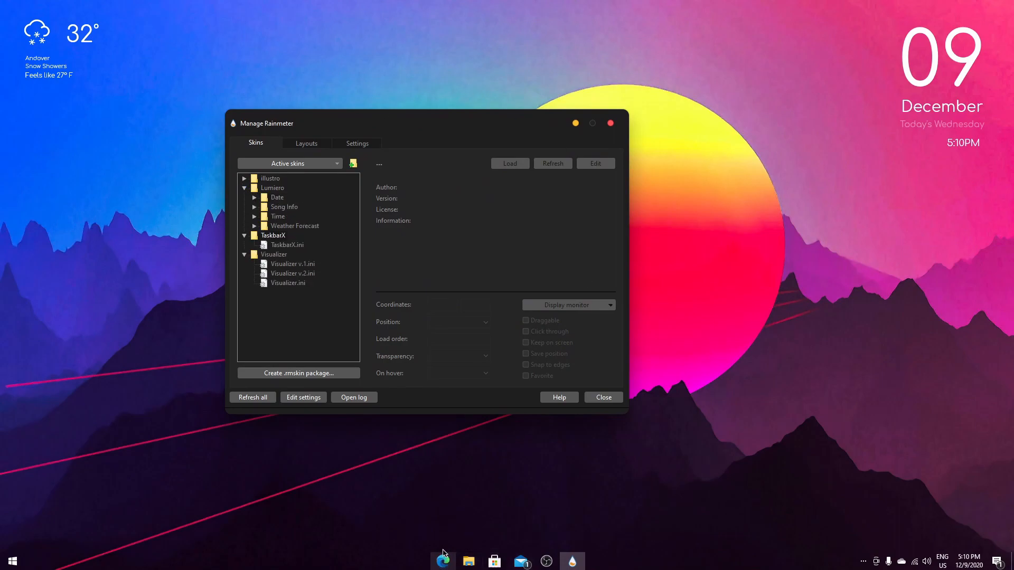
# Replace the v.1 visualizer with the Visualizer v.2.ini skin and reposition the skin manager window
pyautogui.rightClick(464, 541)
pyautogui.click(319, 265)
pyautogui.click(312, 265)
pyautogui.click(303, 273)
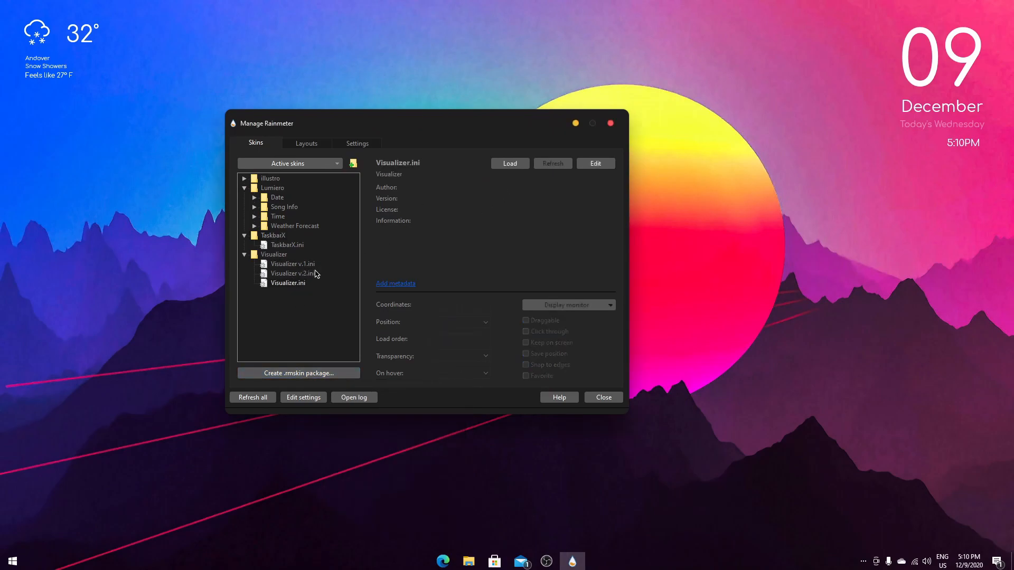
pyautogui.click(517, 165)
pyautogui.moveTo(512, 132); pyautogui.dragTo(538, 174)
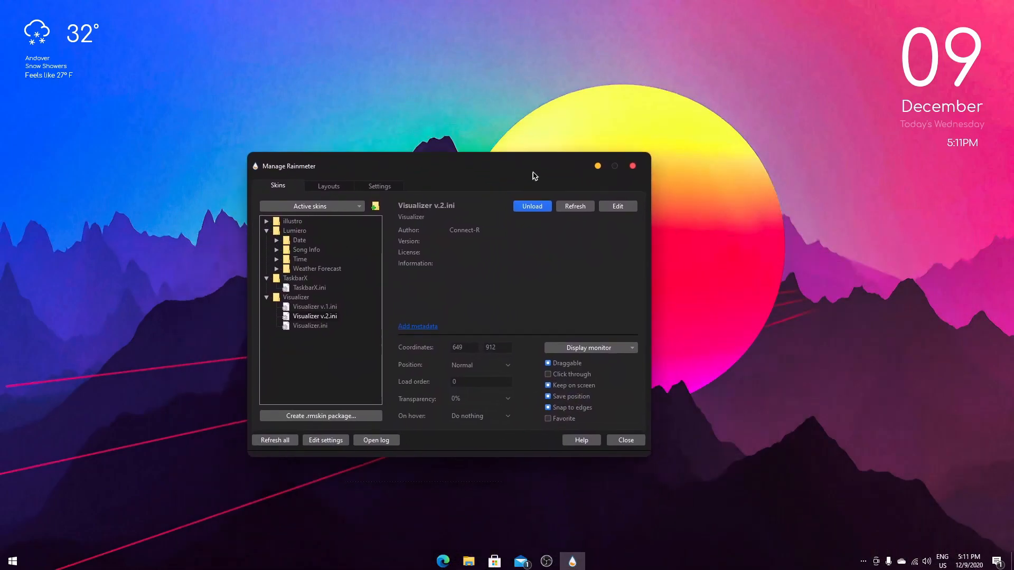
# Unload Visualizer v.2.ini, load Visualizer.ini instead, and move the skin manager window aside
pyautogui.click(535, 206)
pyautogui.click(331, 326)
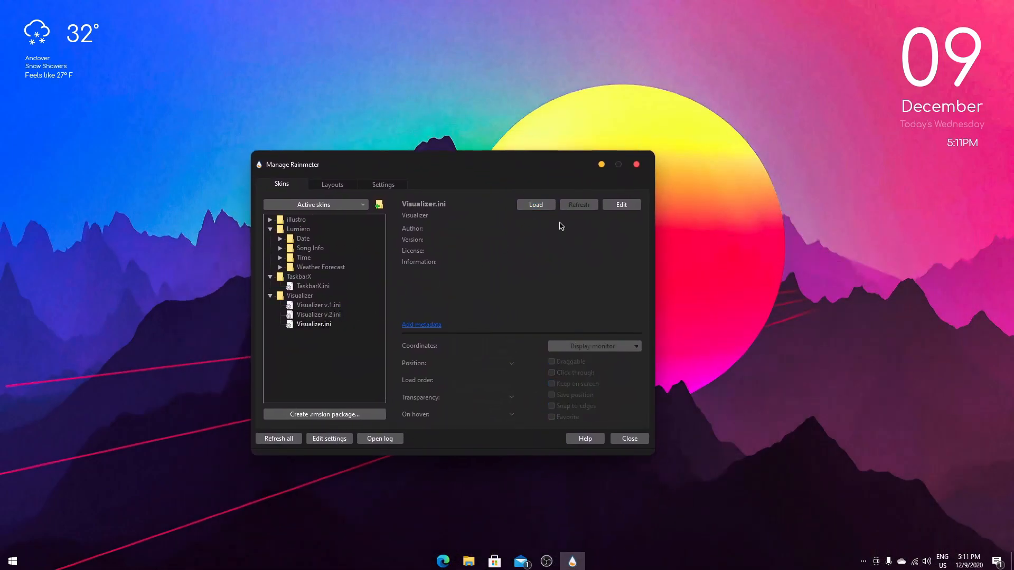
pyautogui.click(538, 207)
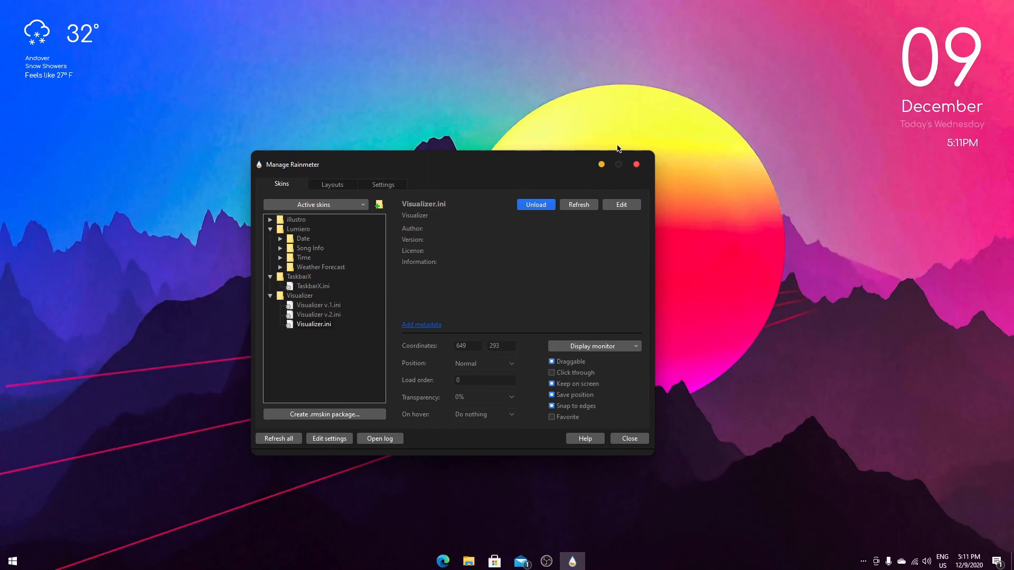
pyautogui.moveTo(516, 160); pyautogui.dragTo(464, 144)
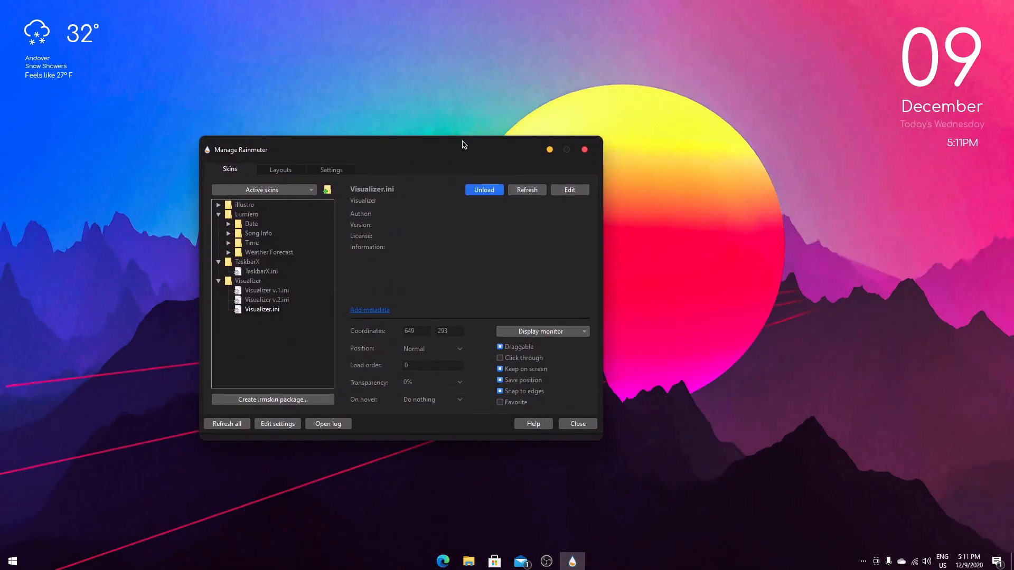
# Unload Visualizer.ini, load the Visualizer v.1.ini skin in its place, and move the skin manager toward the middle of the desktop
pyautogui.click(485, 191)
pyautogui.click(294, 289)
pyautogui.click(470, 193)
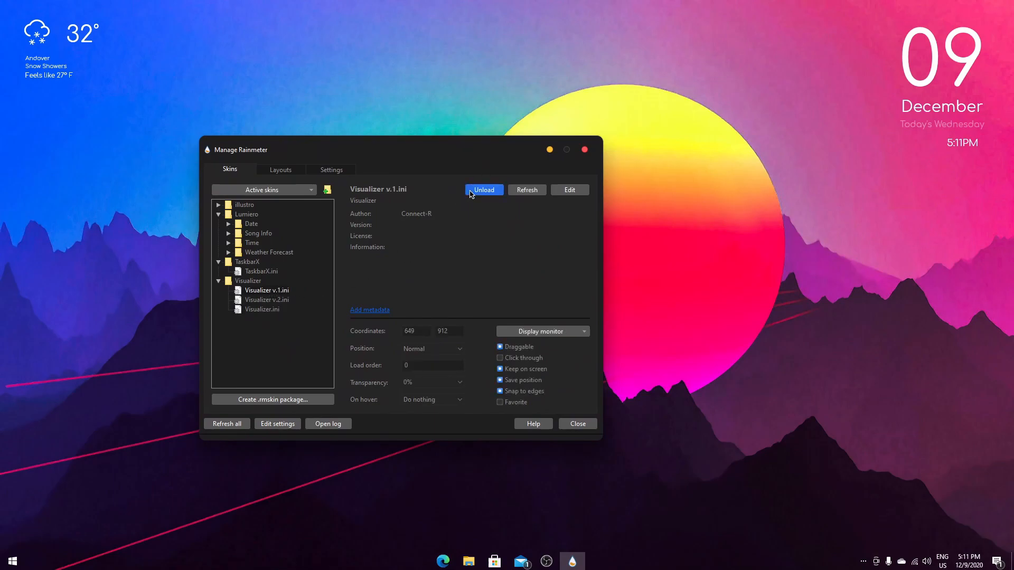
pyautogui.moveTo(422, 159); pyautogui.dragTo(534, 129)
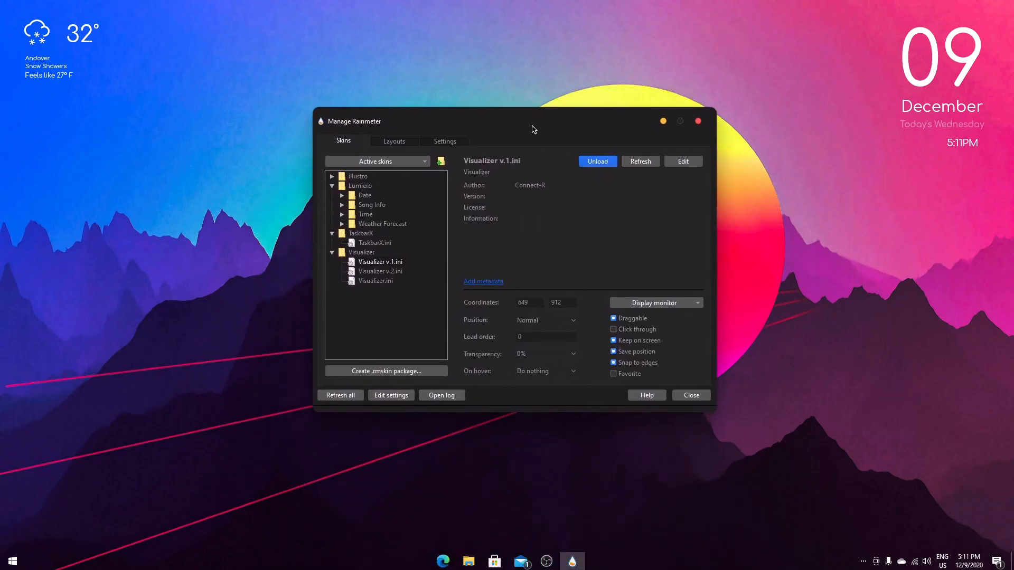
# Open a Microsoft Edge window and close it again, and close the Rainmeter skin manager to clear the desktop
pyautogui.click(439, 567)
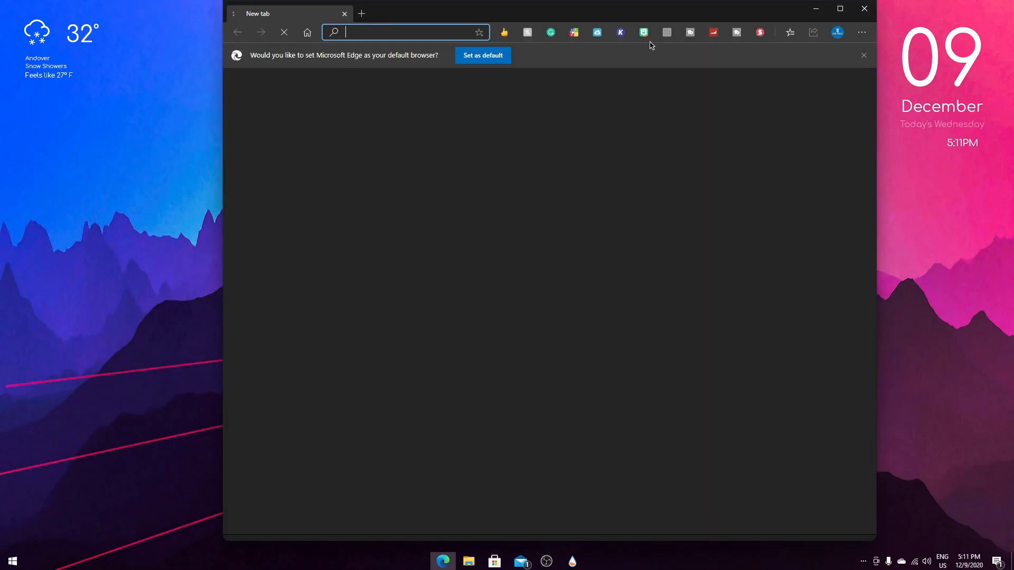
pyautogui.click(869, 12)
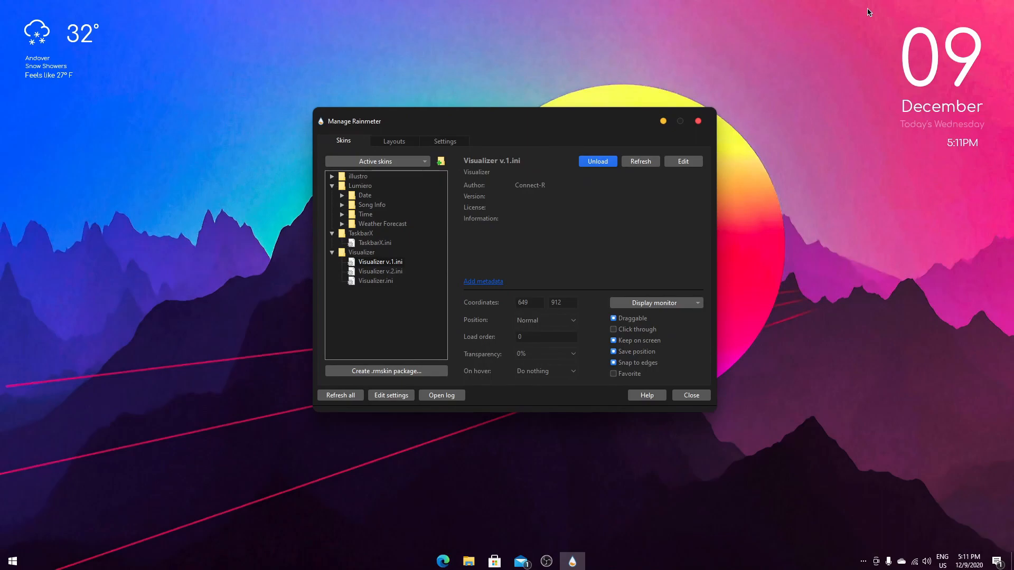
pyautogui.click(698, 121)
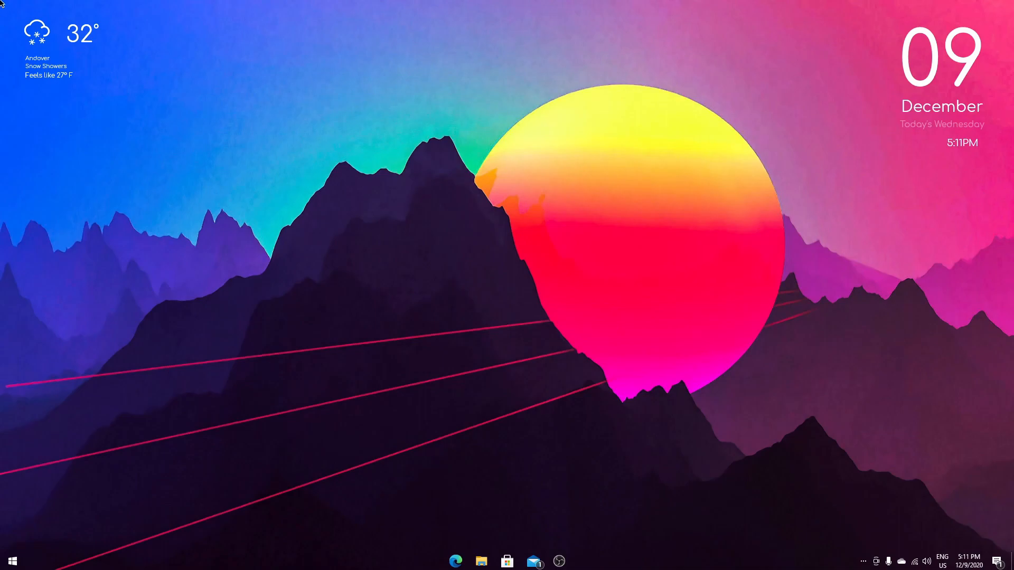
# Bring up the context options for an empty area of the desktop
pyautogui.rightClick(298, 296)
pyautogui.click(467, 228)
pyautogui.rightClick(467, 228)
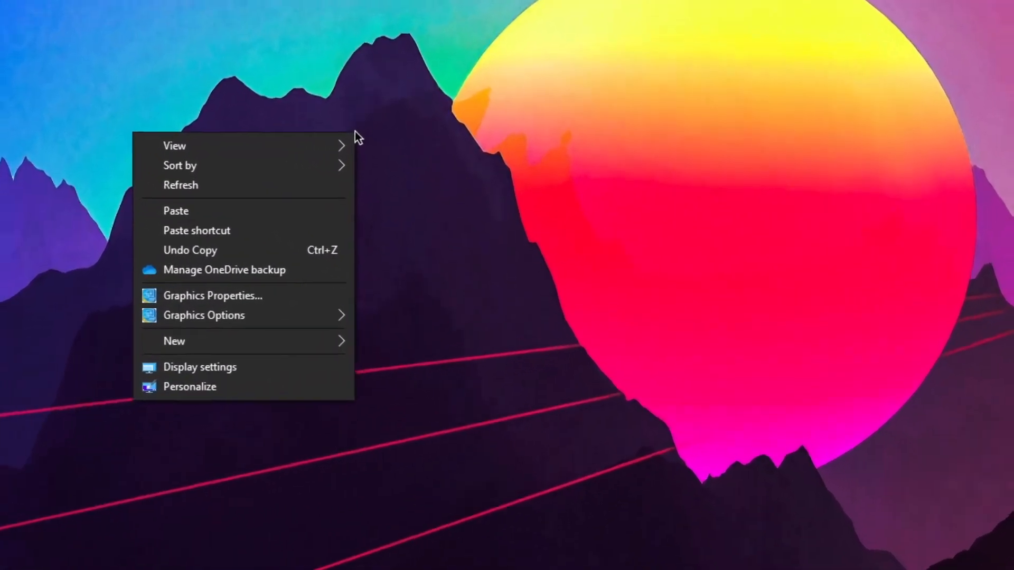